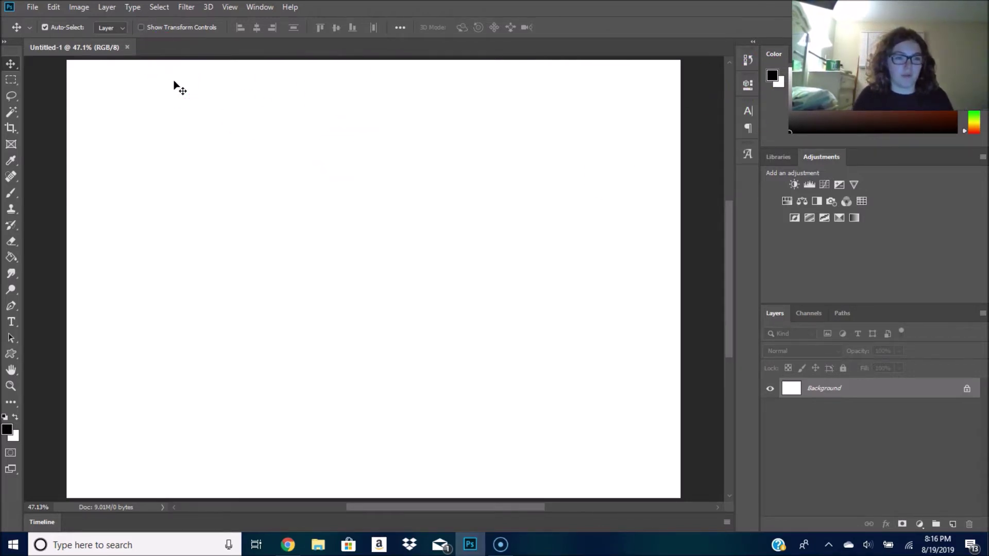
left_click(13, 112)
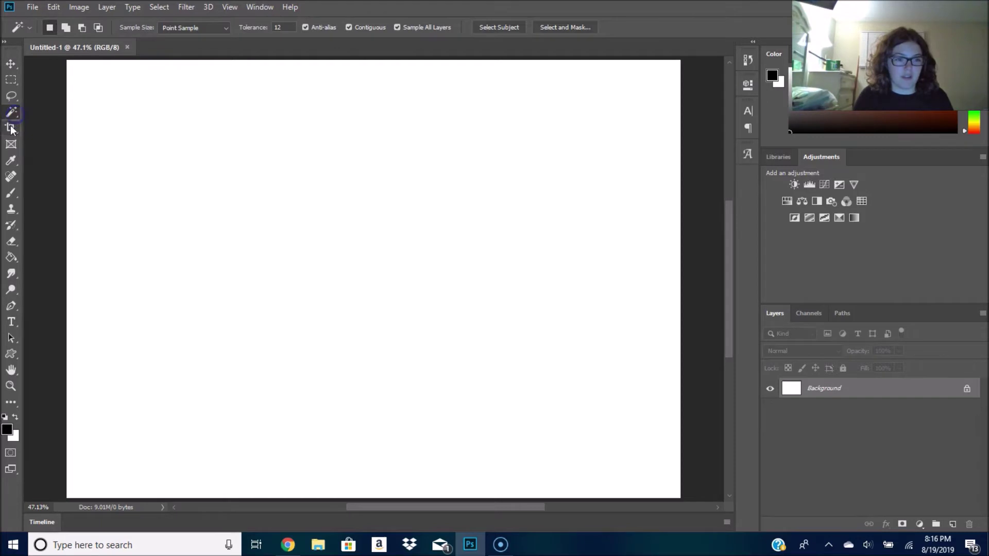
left_click(12, 65)
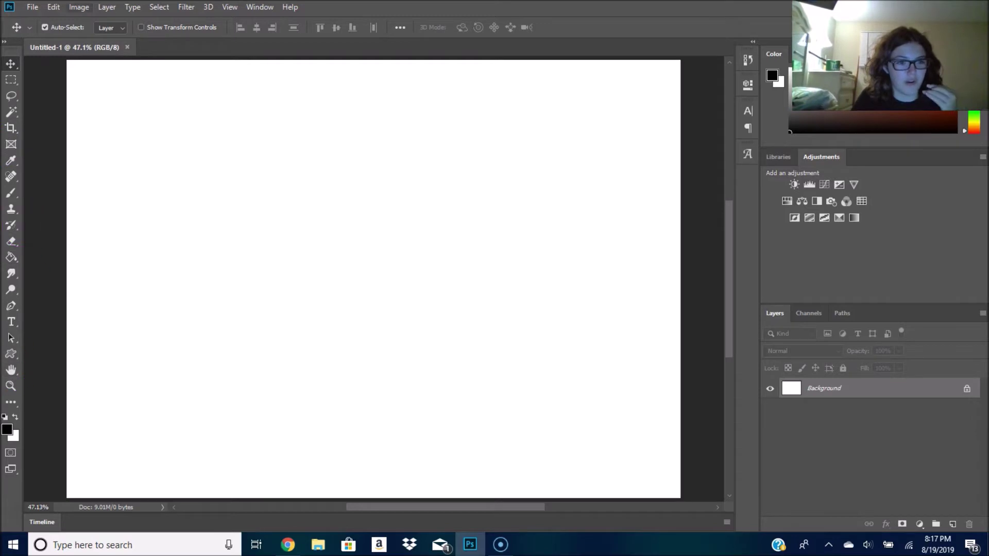
left_click(32, 6)
left_click(31, 7)
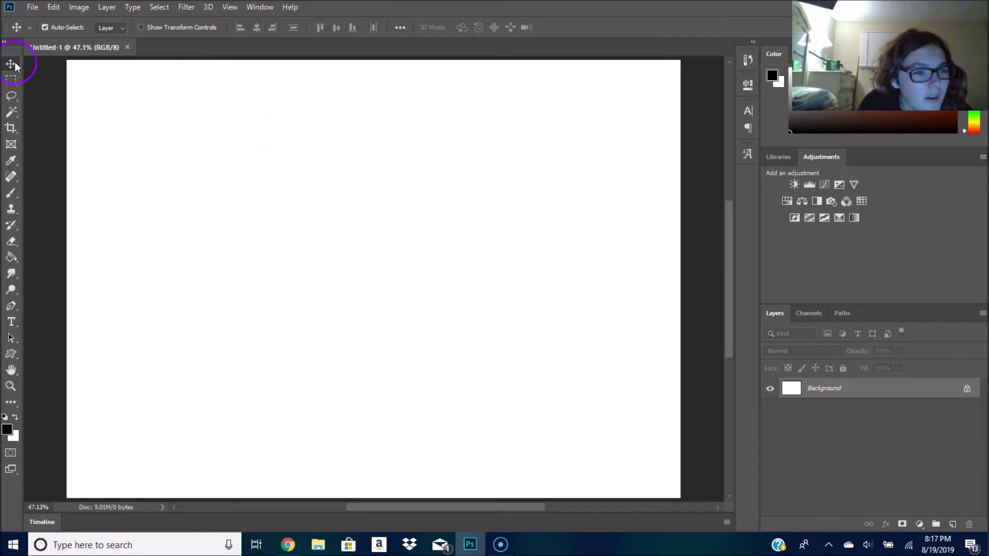
left_click(33, 7)
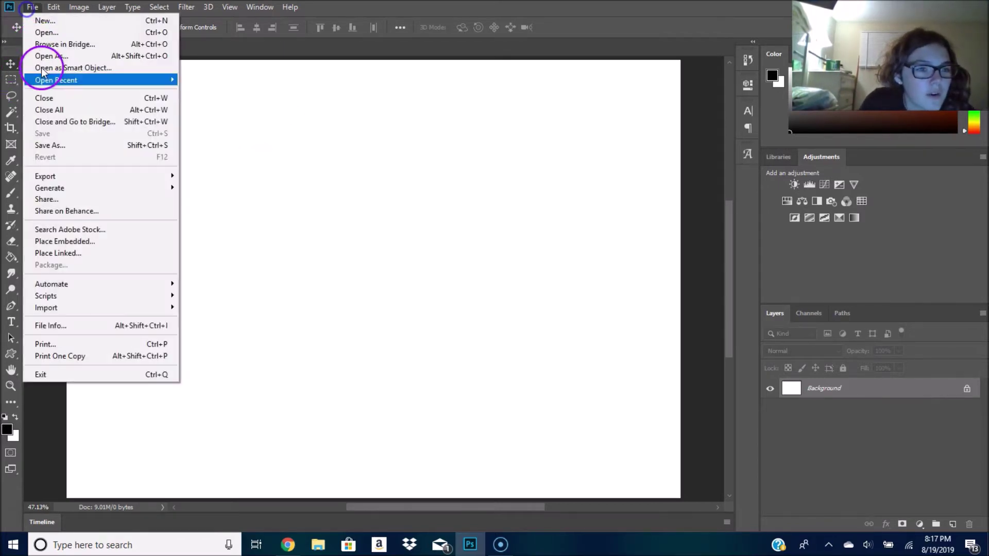
left_click(28, 6)
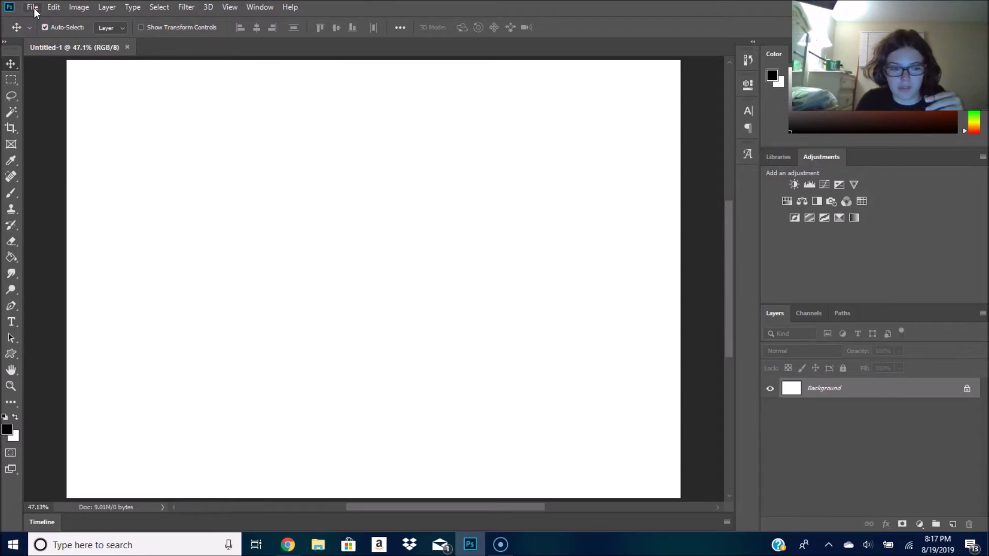
Save the blank document in Photoshop format as videodocument in the Documents folder on Elements (F:)
left_click(33, 7)
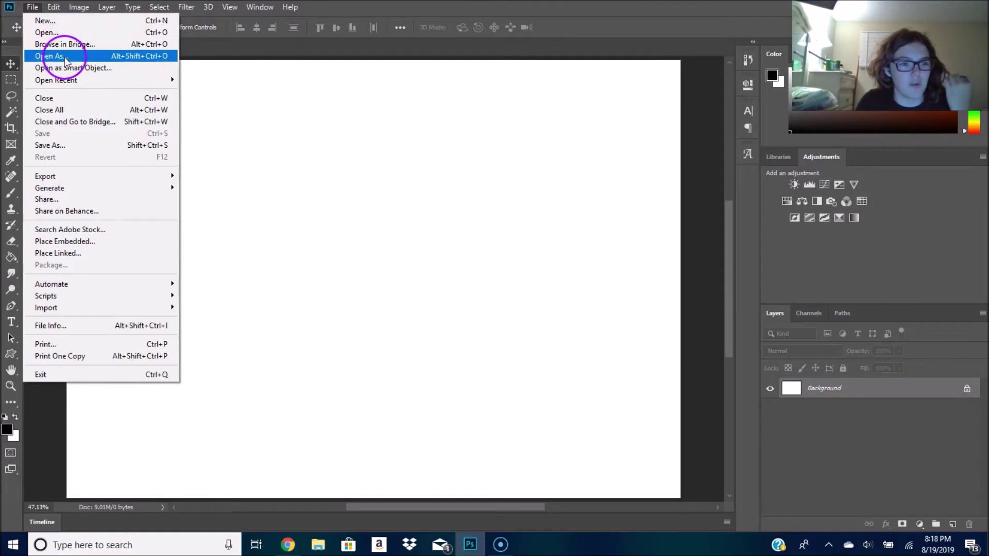
mouse_move(73, 82)
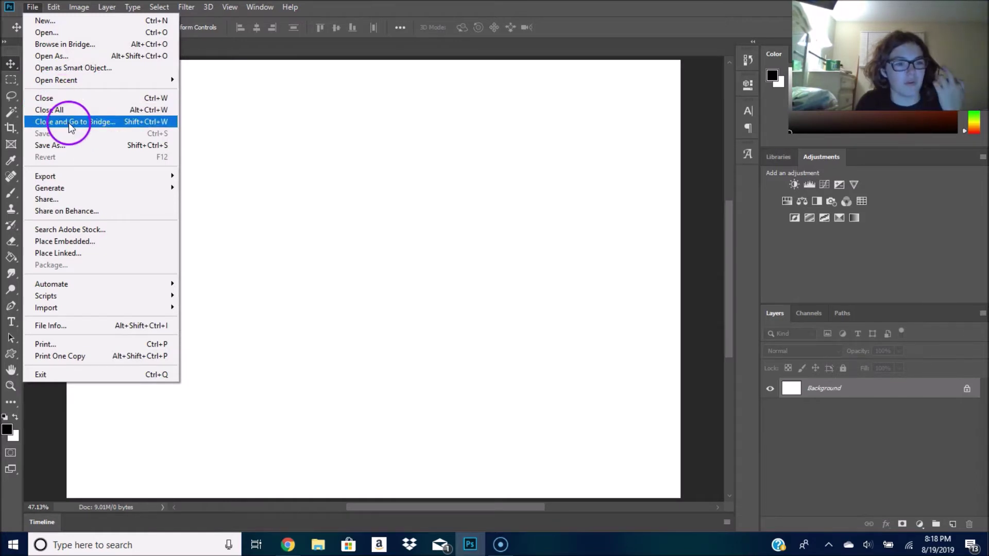
left_click(69, 145)
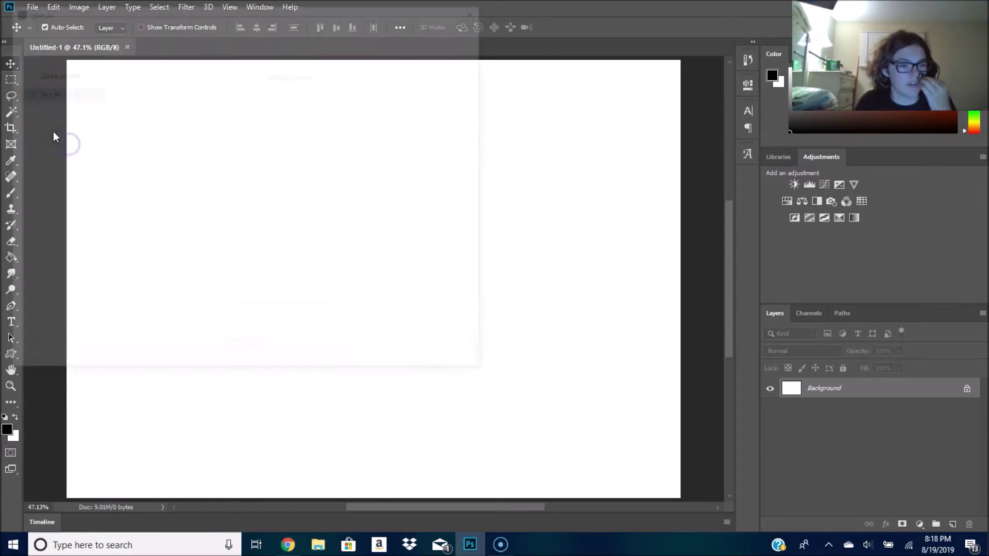
scroll(51, 155, "down", 3)
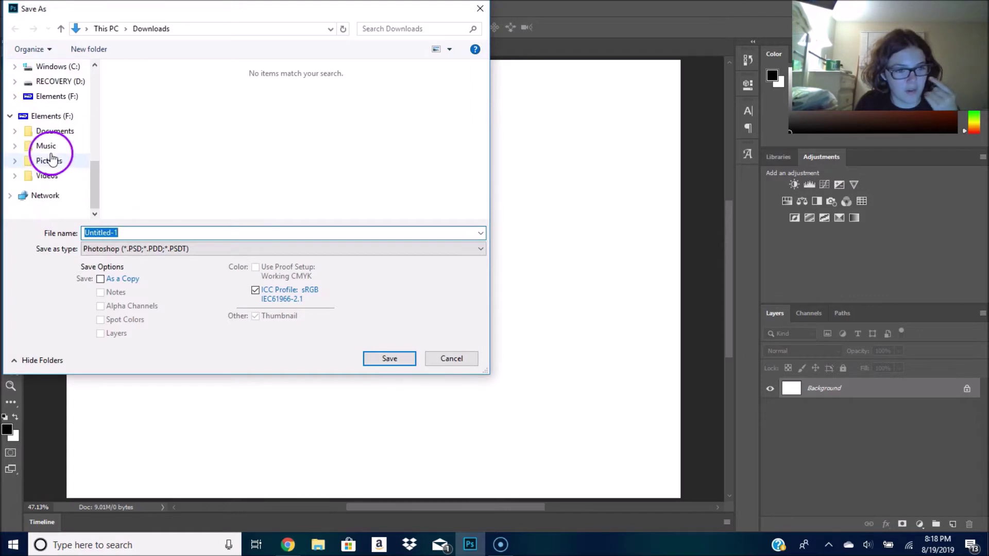
left_click(52, 131)
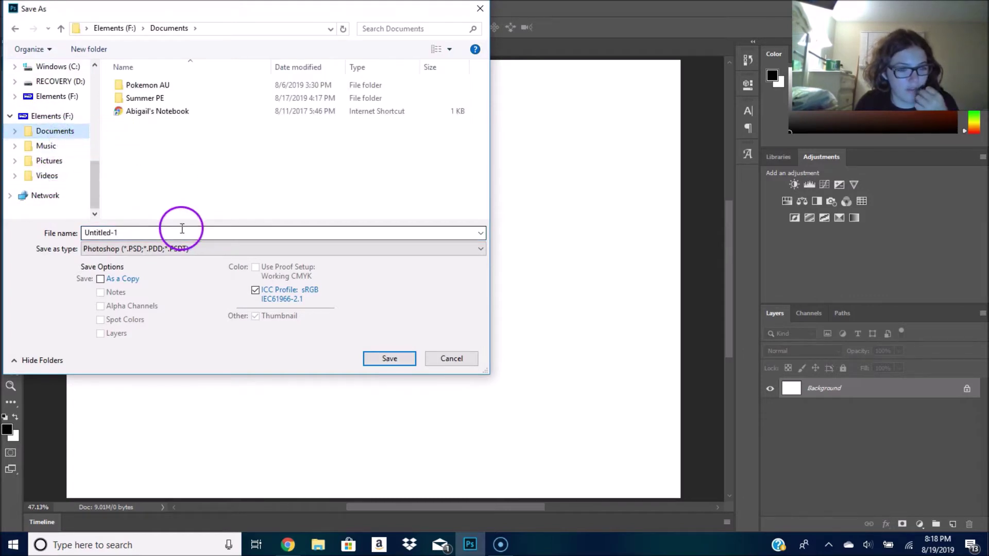
left_click(137, 232)
type("j")
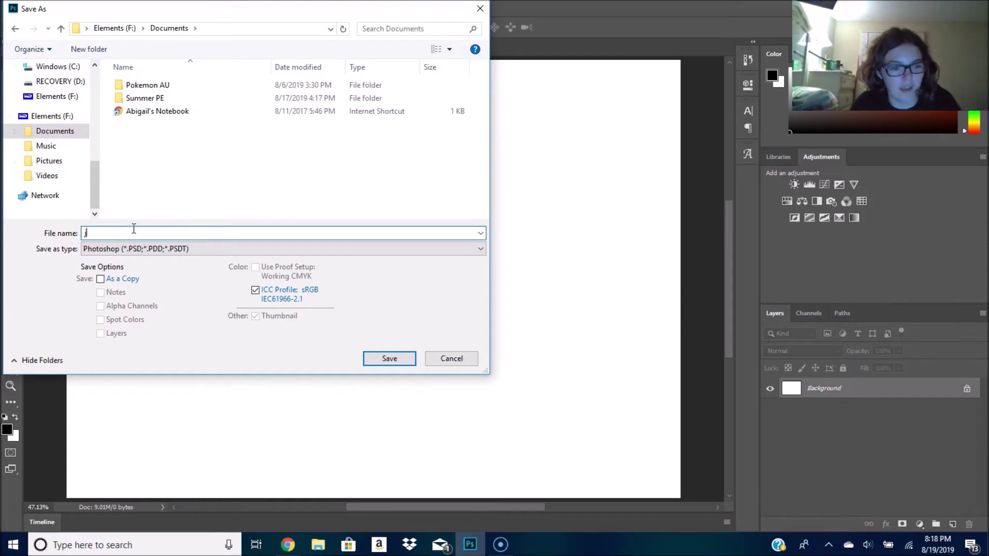
type("videodocument")
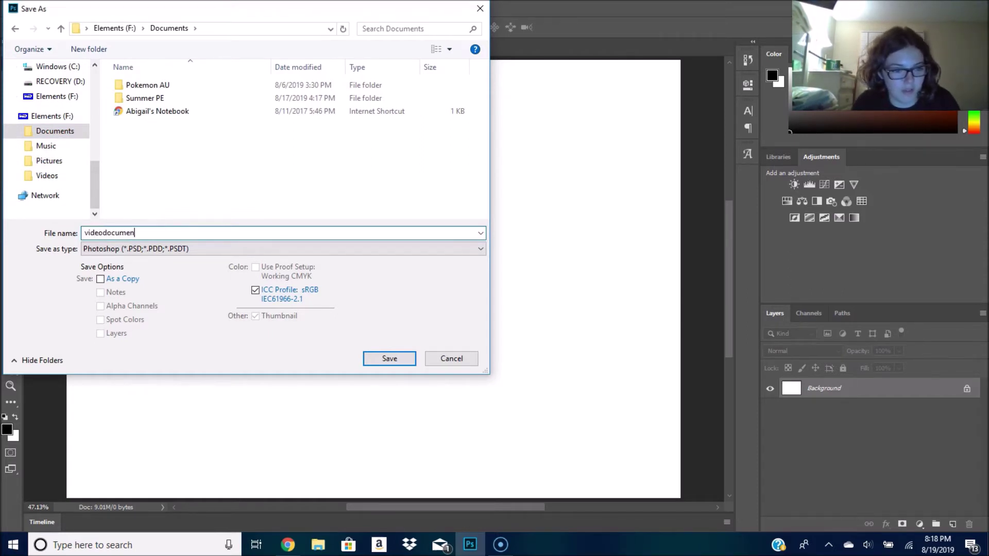
left_click(150, 249)
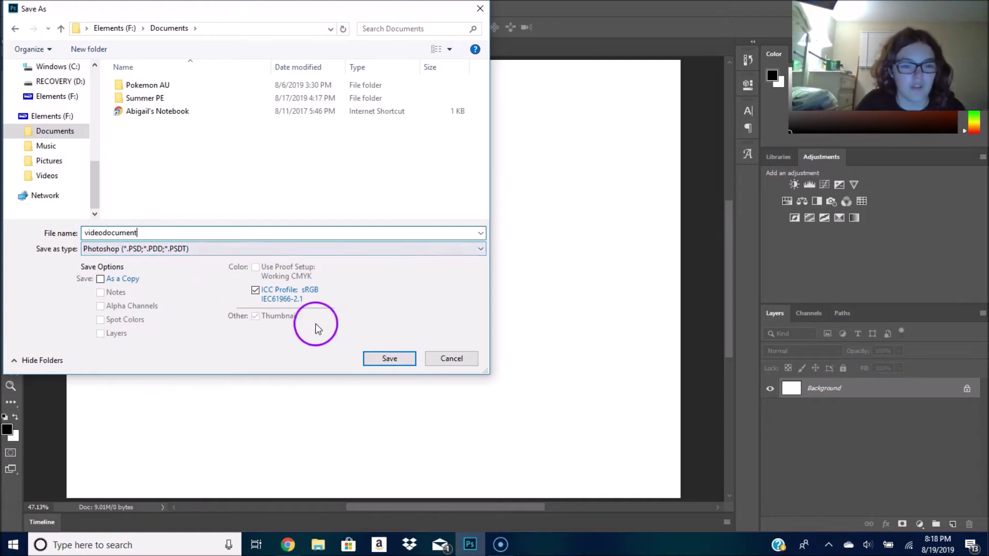
left_click(403, 361)
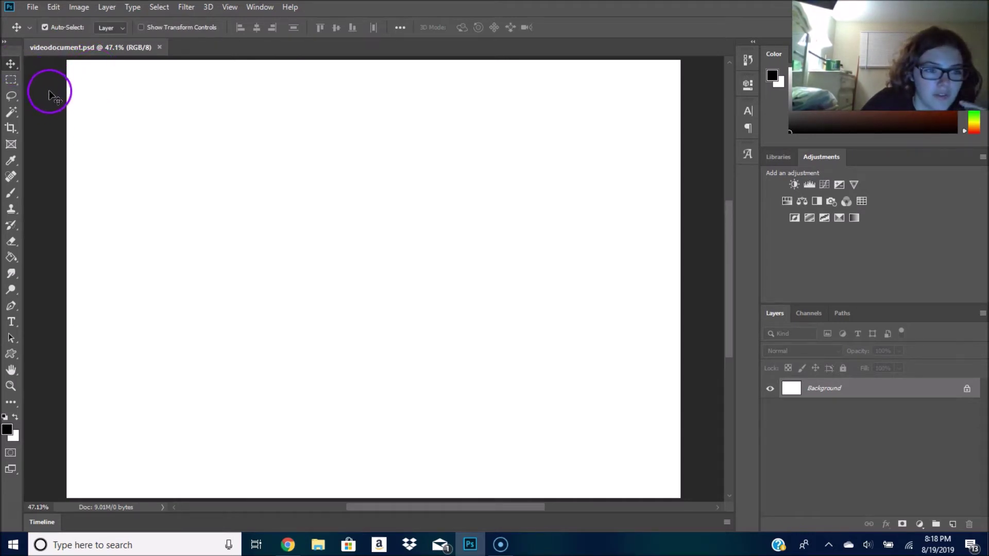
Open the recent file brettsidebar.png and copy its character artwork into videodocument.psd
left_click(32, 8)
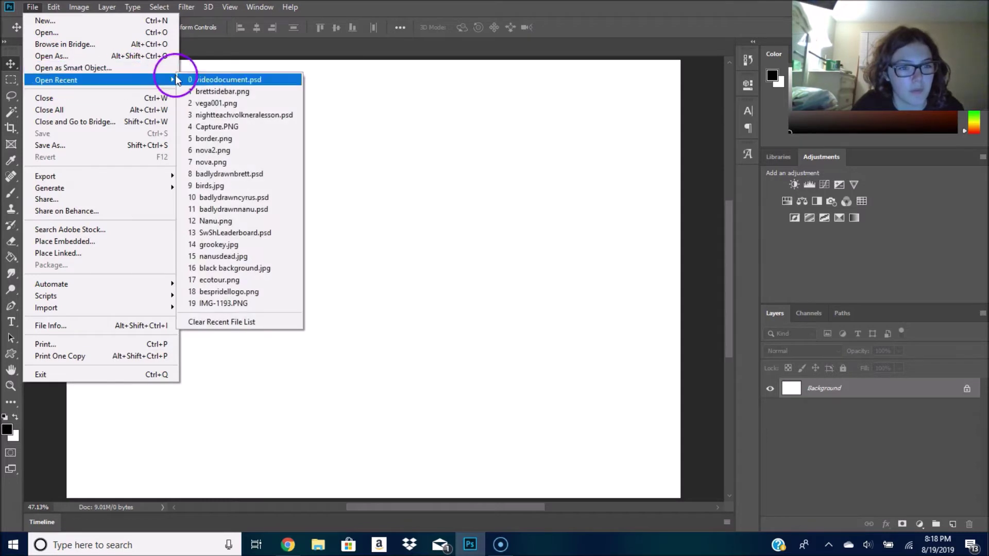
left_click(237, 97)
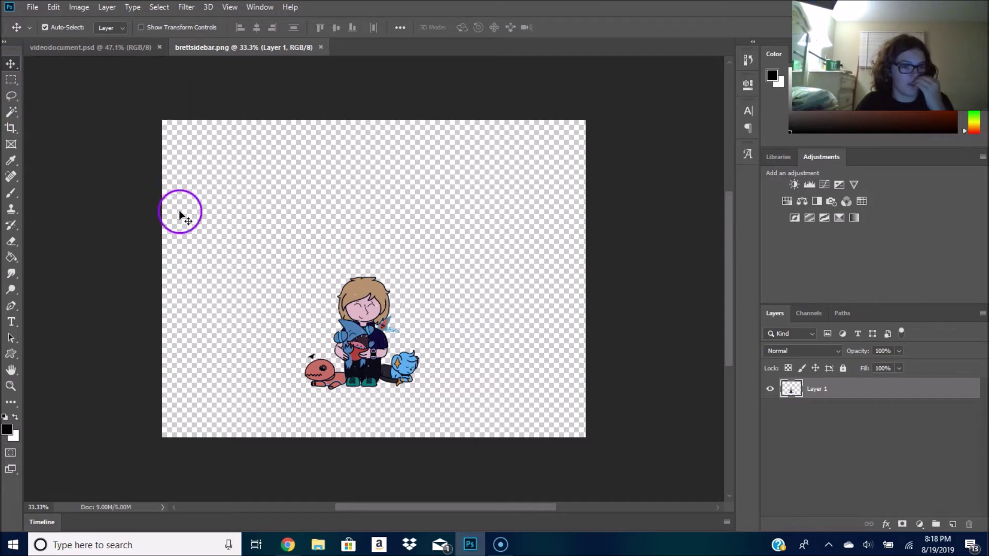
left_click_drag(360, 340, 292, 277)
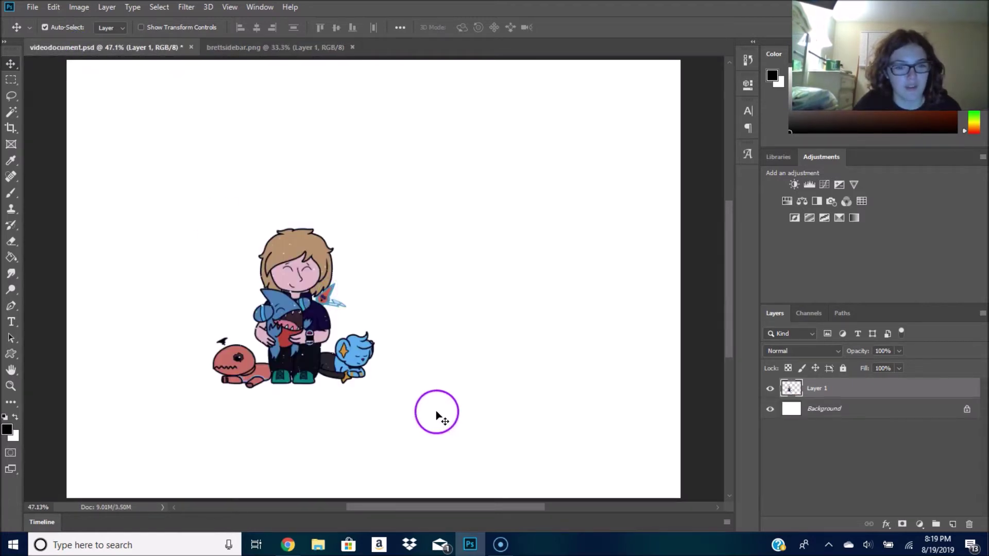
left_click(277, 47)
left_click(108, 48)
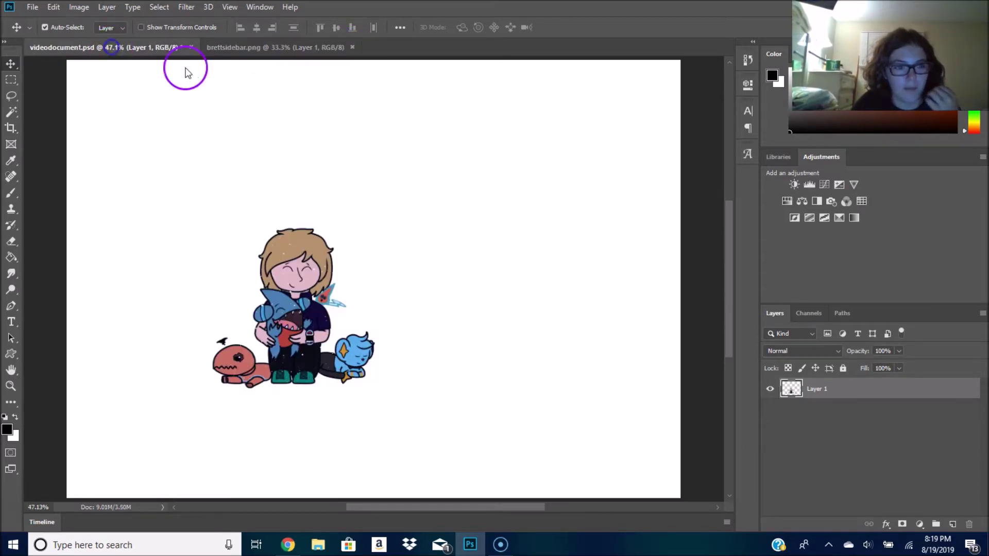
Move the character artwork to the middle of the white canvas and close brettsidebar.png
left_click_drag(302, 324, 376, 324)
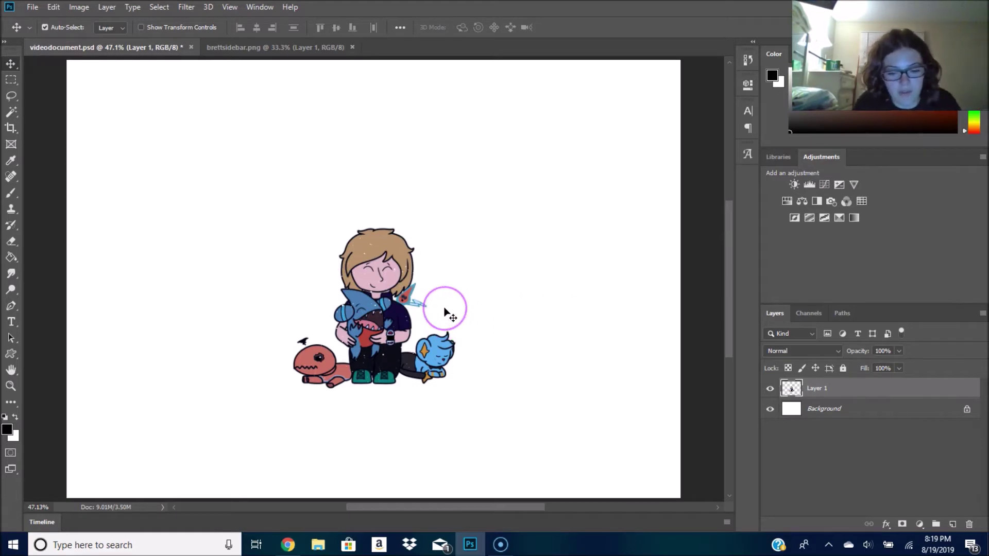
key("ctrl+minus")
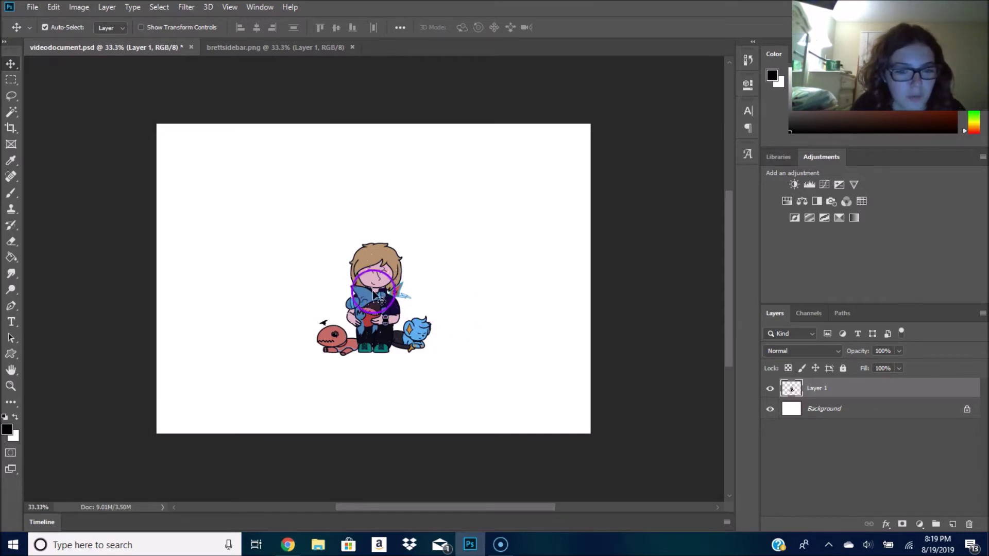
left_click_drag(374, 305, 375, 295)
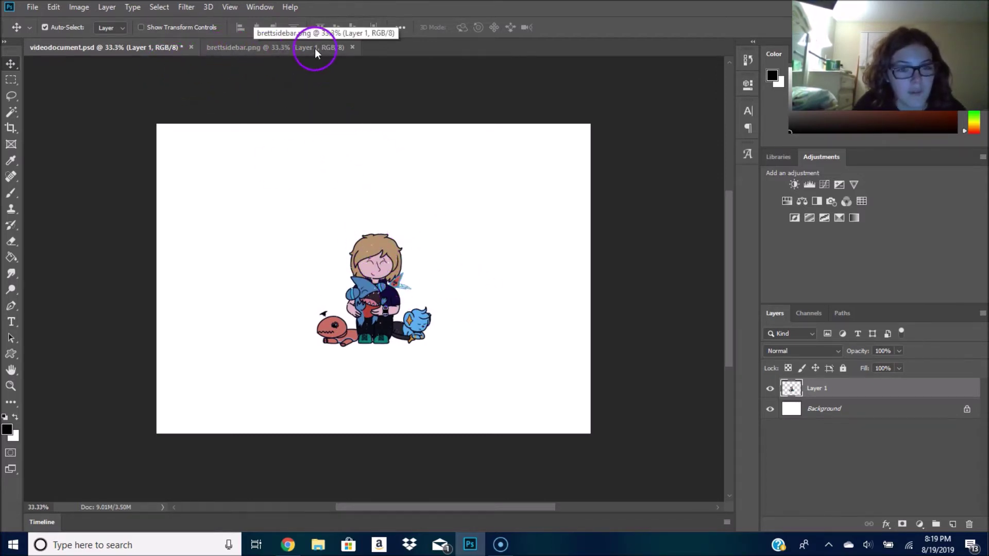
left_click(353, 48)
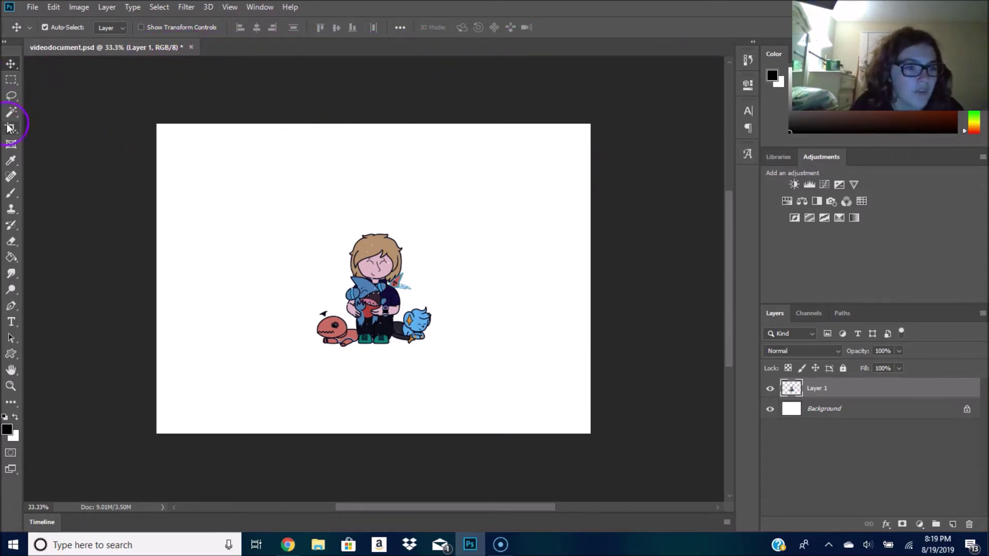
Try deleting a rectangular marquee selection over the lower-left part of the artwork on Layer 1
left_click(12, 82)
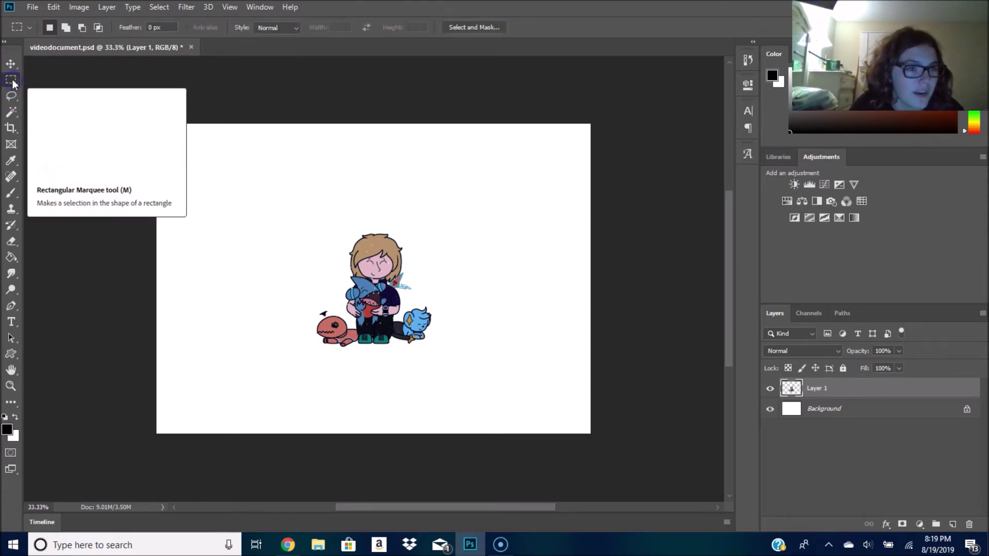
left_click(335, 326)
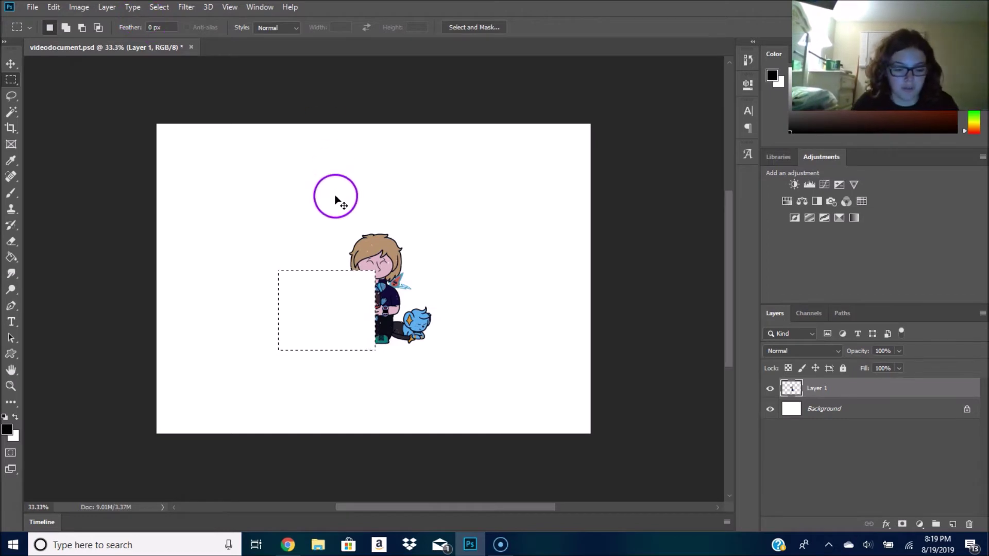
key("ctrl+z")
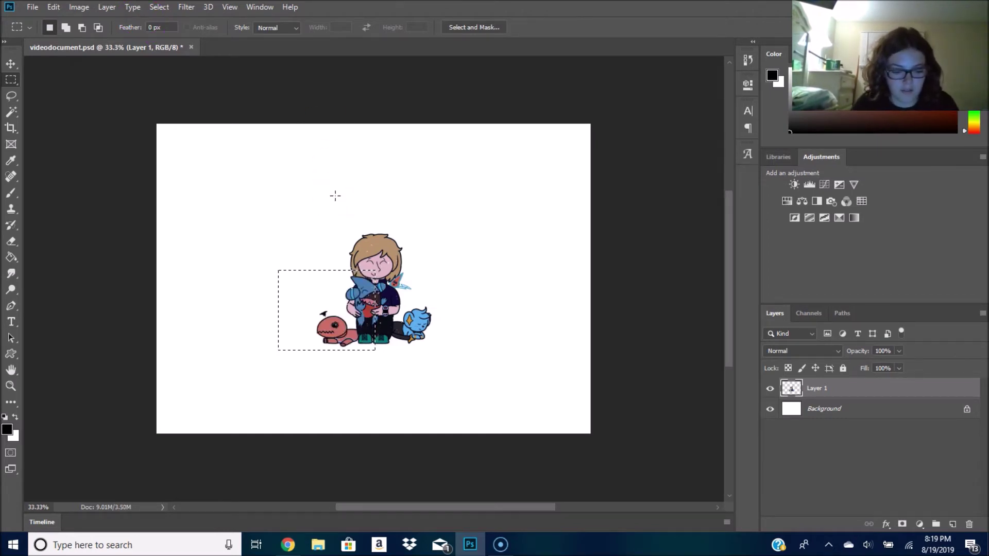
key("ctrl+shift+z")
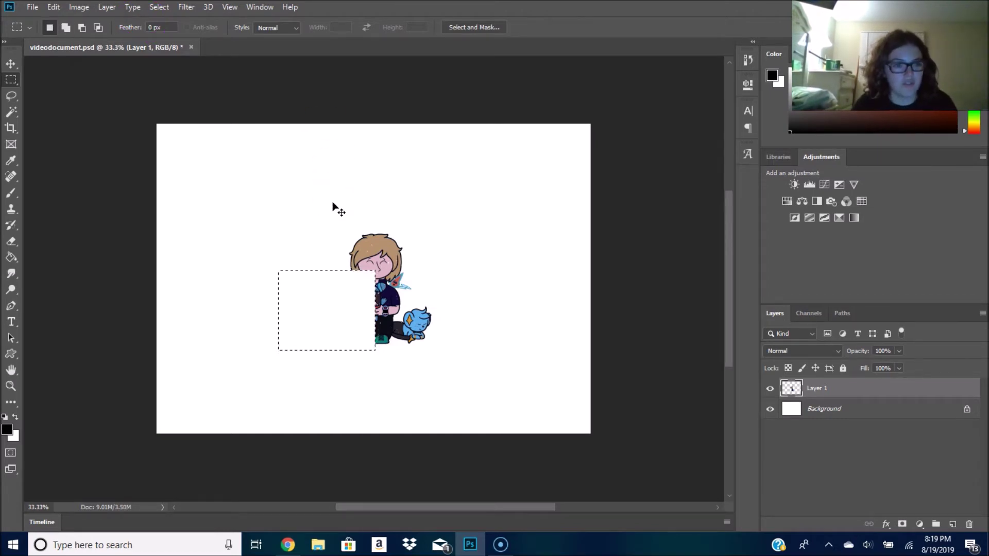
key("ctrl+z")
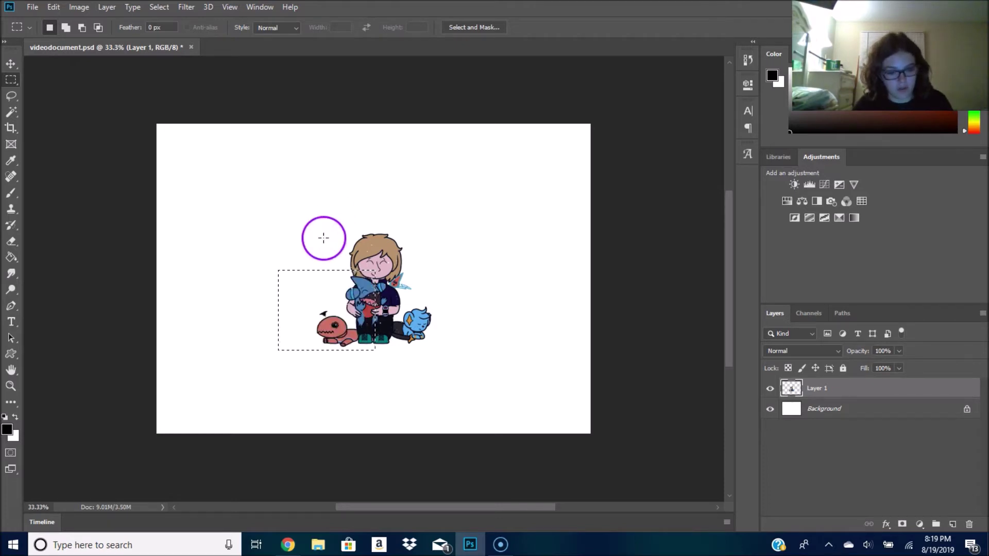
left_click(148, 260)
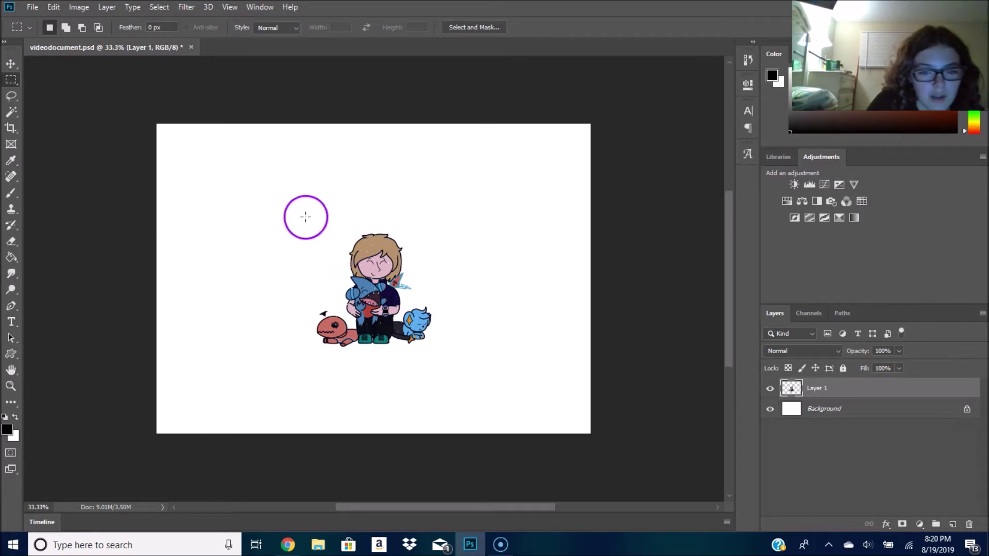
Preview a rectangular selection around the character's upper body in Select and Mask, discard it, and deselect
left_click_drag(449, 340, 345, 266)
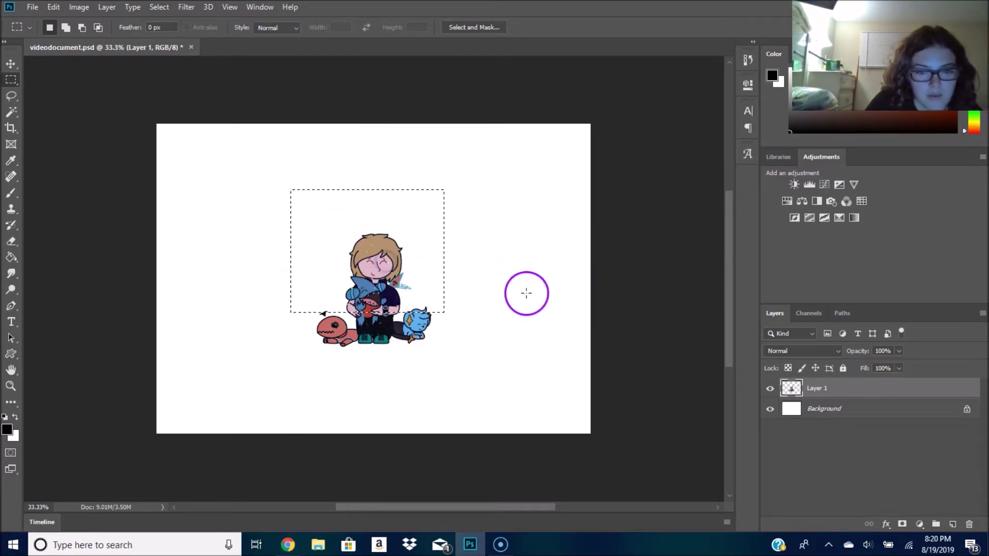
left_click(474, 27)
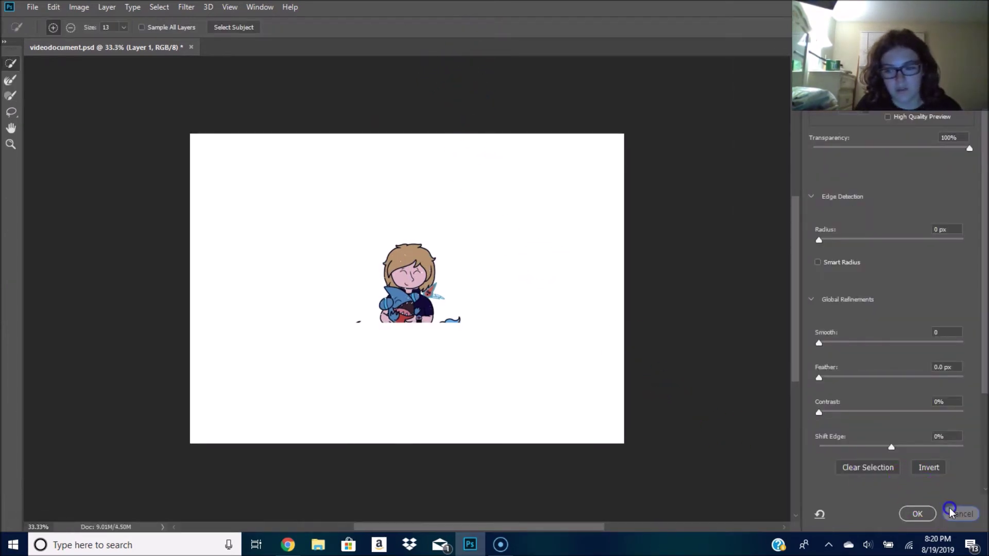
left_click(950, 512)
left_click(184, 276)
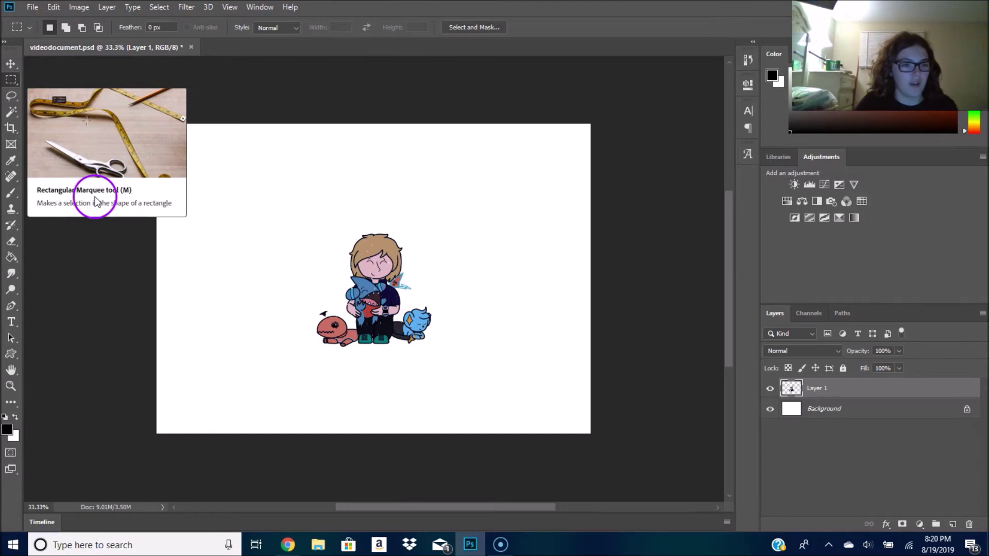
Try deleting a freehand Lasso selection around the character's head on Layer 1
left_click(6, 96)
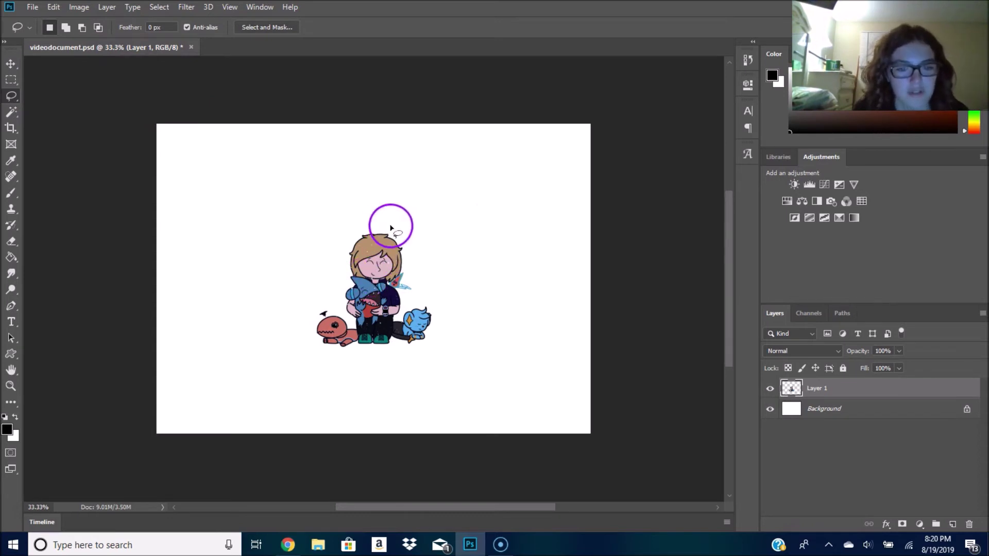
mouse_move(364, 221)
left_mouse_down()
mouse_move(335, 260)
mouse_move(424, 258)
mouse_move(410, 238)
left_mouse_up()
key("Delete")
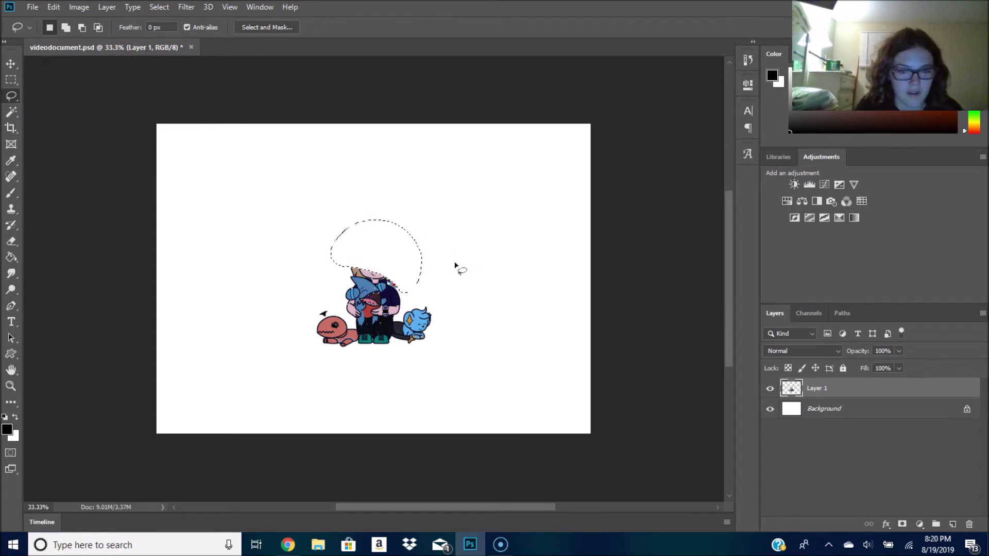
key("ctrl+z")
mouse_move(384, 253)
left_mouse_down()
mouse_move(462, 236)
mouse_move(378, 243)
mouse_move(382, 282)
mouse_move(381, 238)
left_mouse_up()
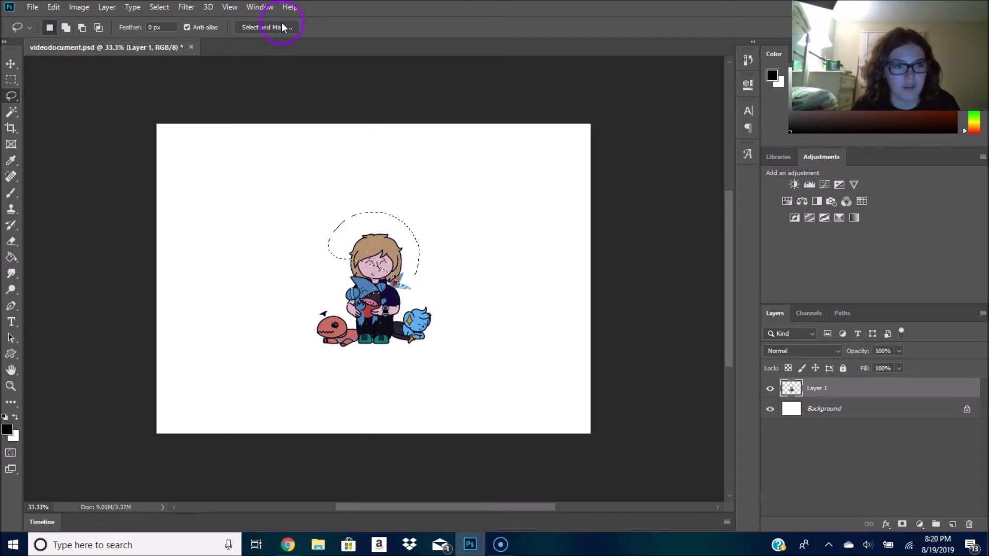
left_click(259, 204)
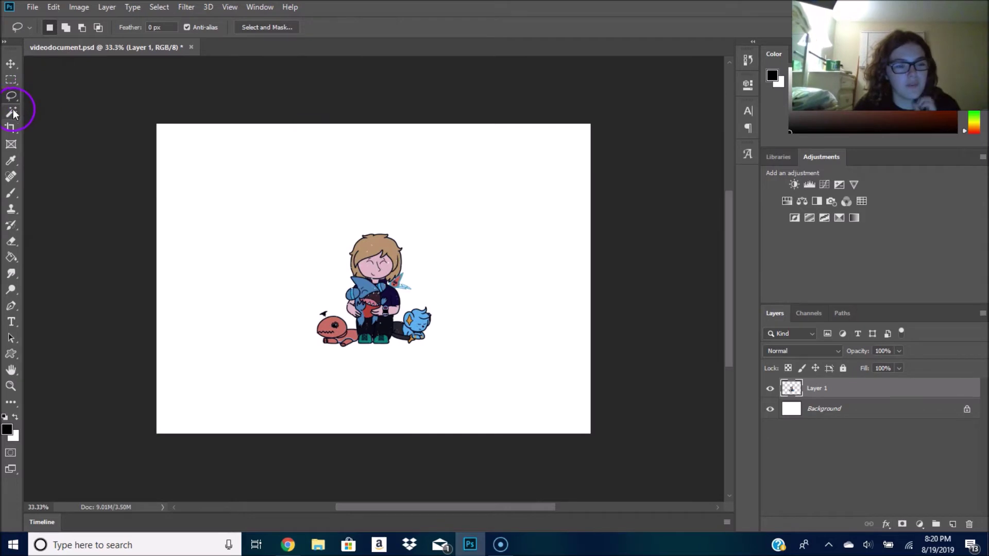
Try freehand Lasso selections on the empty canvas above and beside the character, and clear the selection
mouse_move(309, 195)
left_mouse_down()
mouse_move(278, 265)
mouse_move(225, 308)
mouse_move(283, 324)
mouse_move(399, 135)
left_mouse_up()
left_click_drag(235, 155, 212, 208)
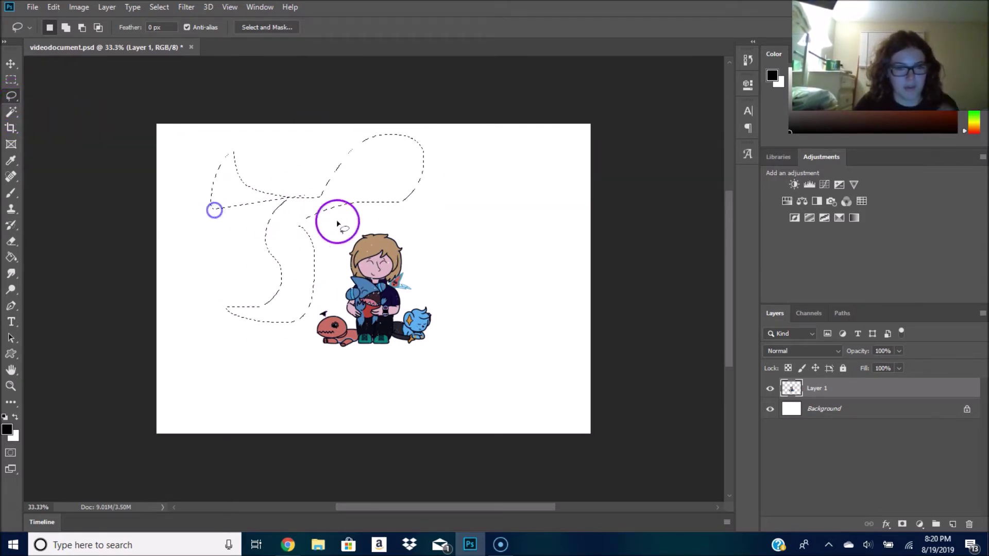
left_click(287, 191)
Try Magic Wand selections with a tolerance of 12 on the character's hair and face and on the blue shark
left_click(11, 112)
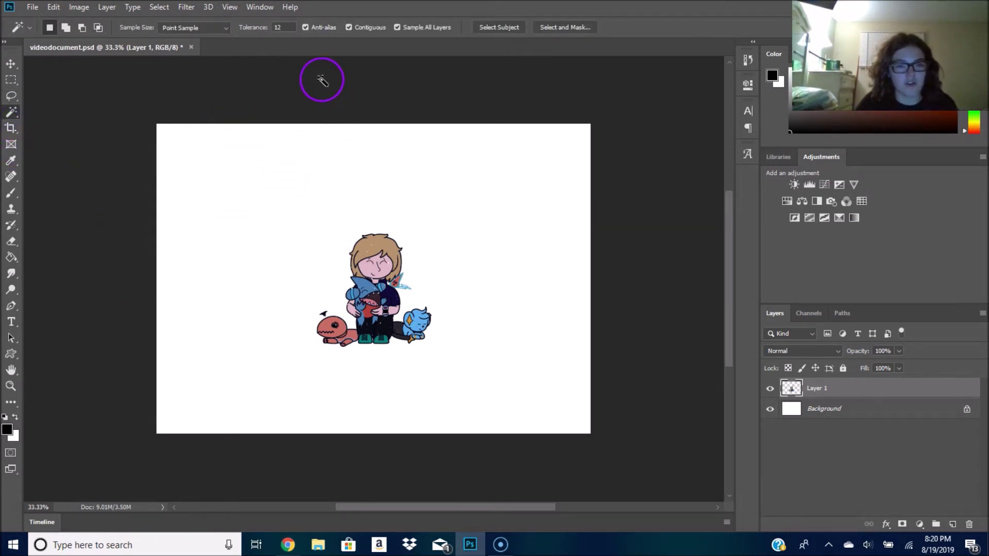
key("ctrl+plus")
left_click(374, 222)
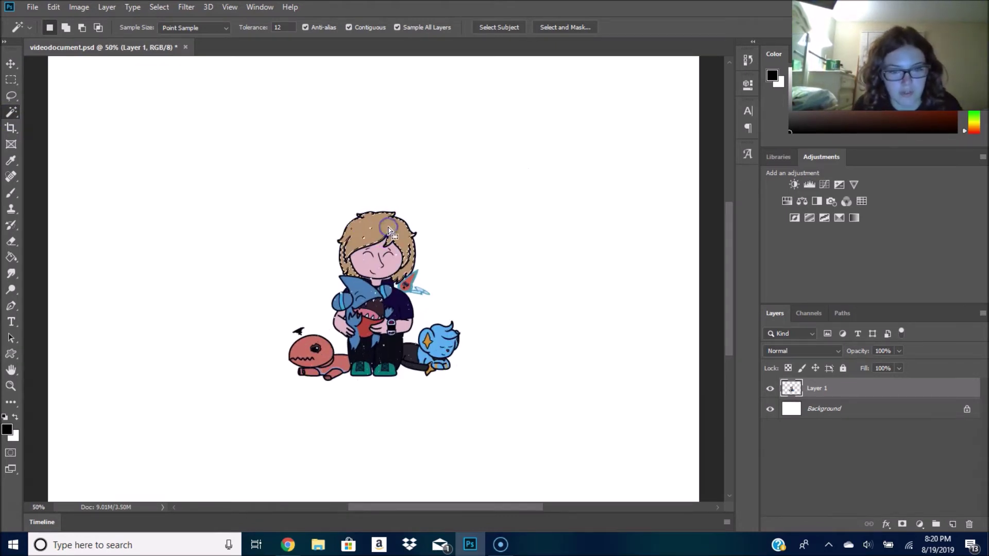
left_click(385, 223)
left_click(394, 271)
left_click(427, 283)
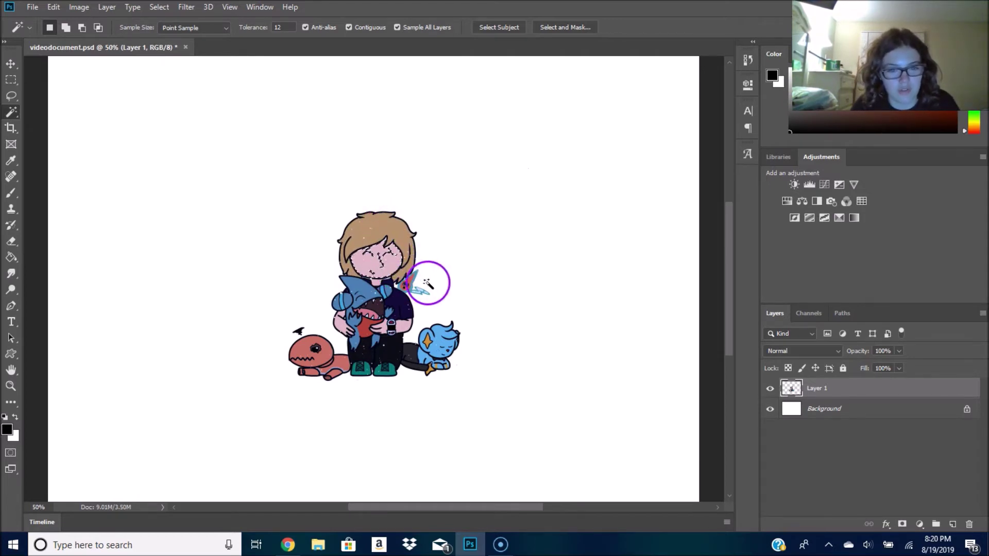
left_click(411, 307)
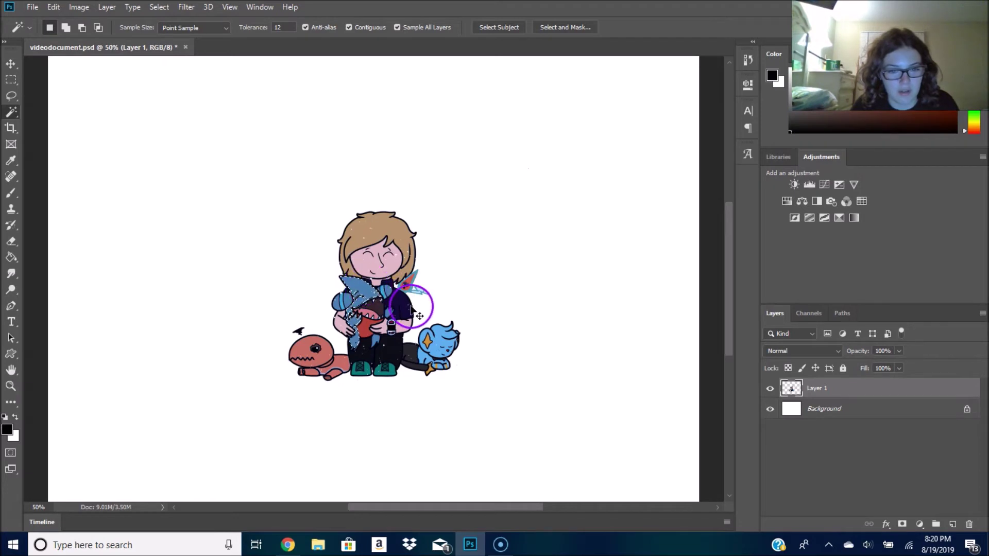
left_click(486, 340)
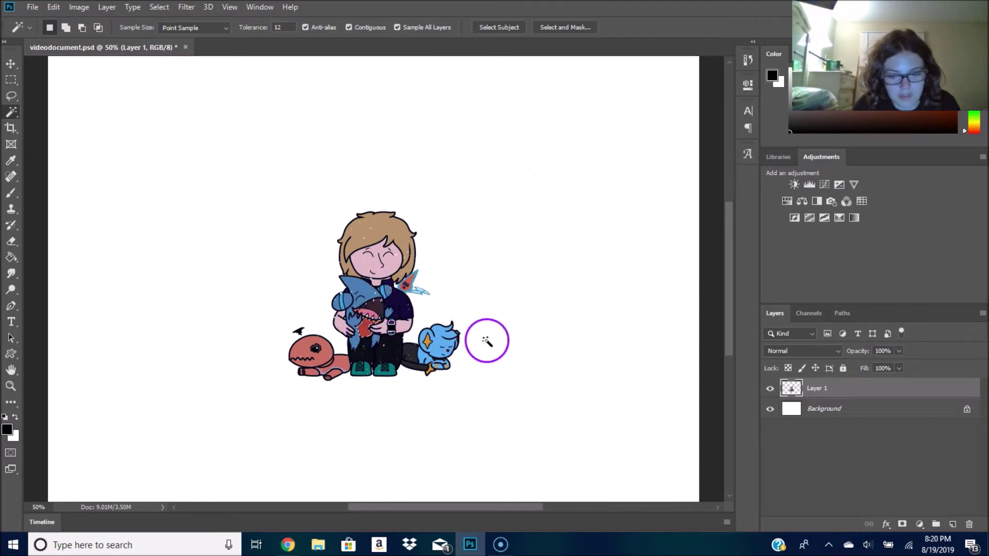
Try deleting all parts of the shark's red belly from Layer 1 with a combined Magic Wand selection, and deselect
left_click(369, 327)
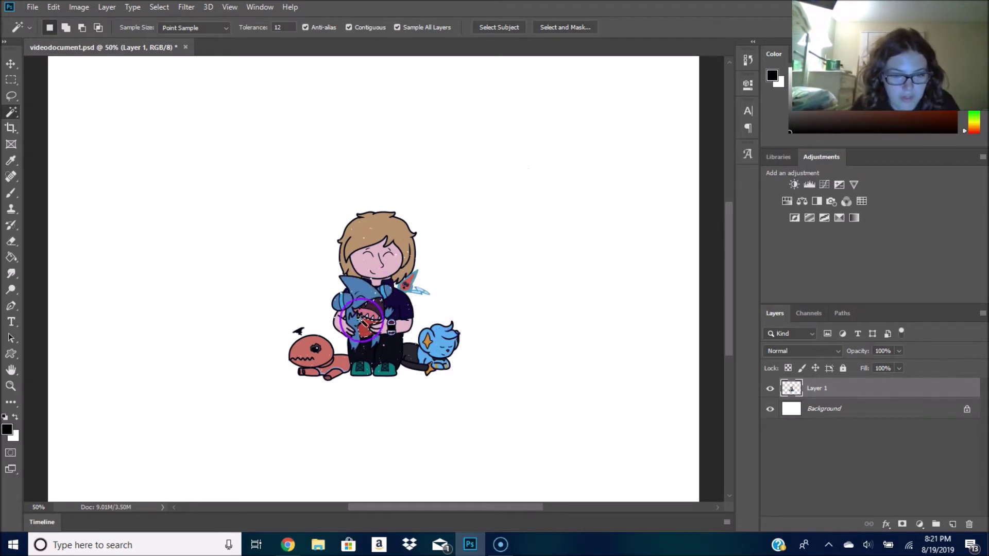
key("ctrl+plus")
key("ctrl+plus")
left_click(347, 357, "shift")
left_click(342, 371)
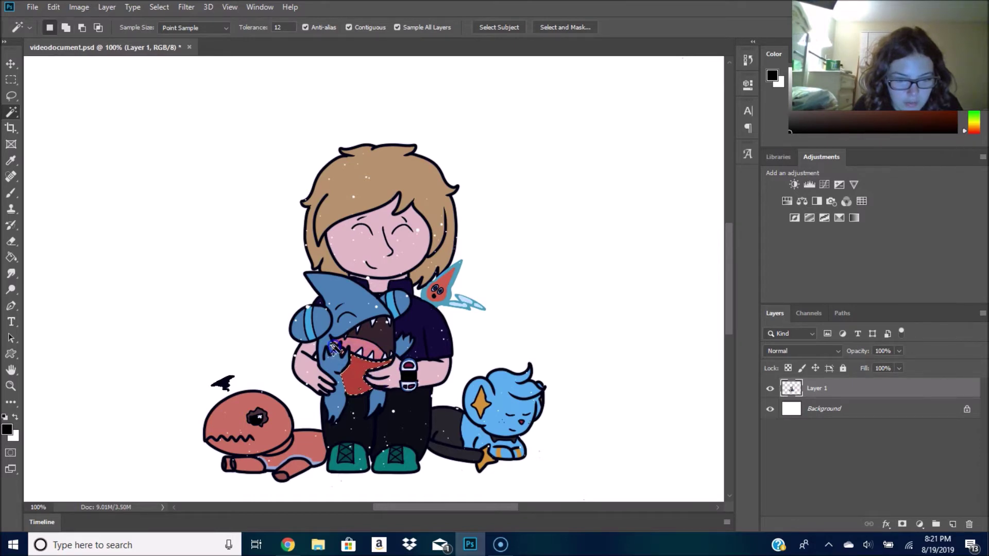
key("ctrl+plus")
key("ctrl+plus")
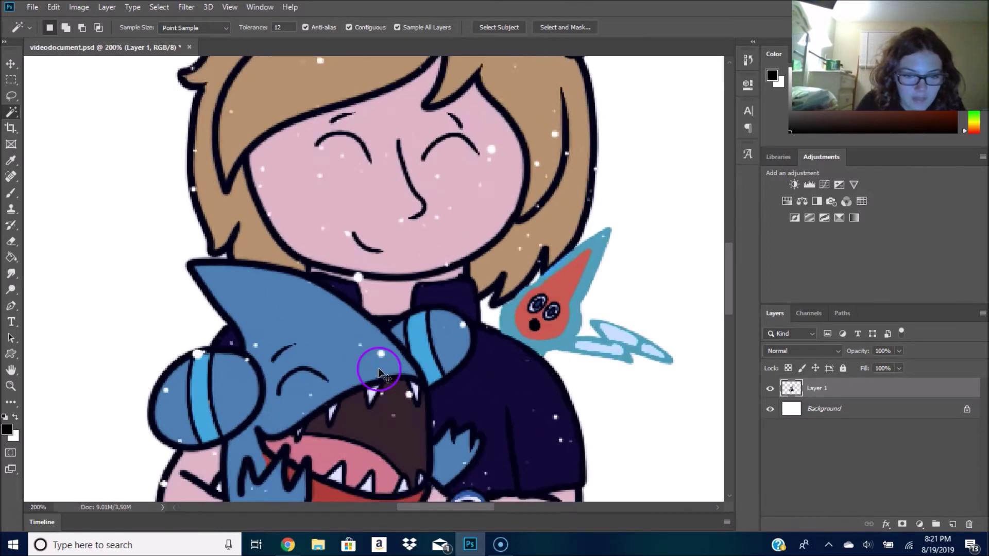
scroll(378, 309, "down", 3)
key("shift")
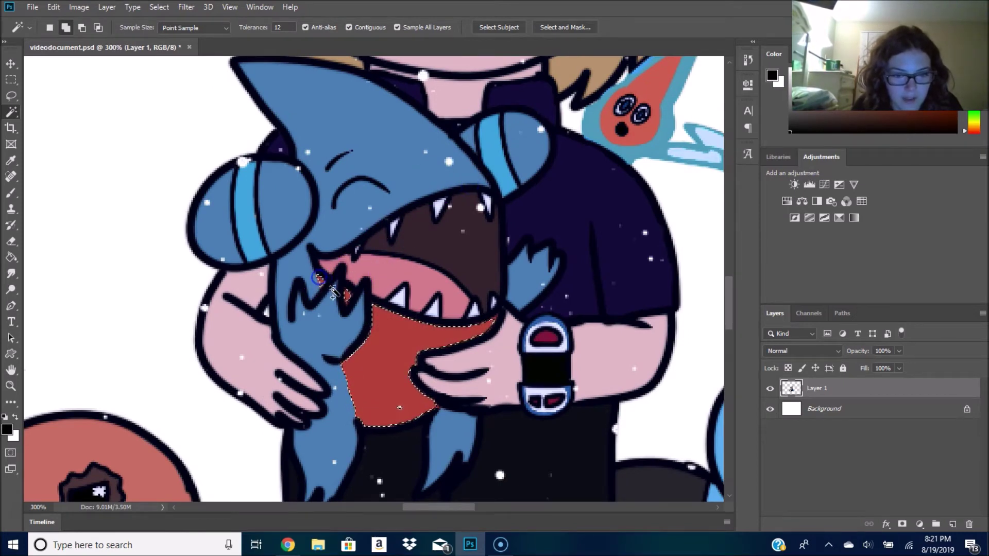
left_click(367, 297, "shift")
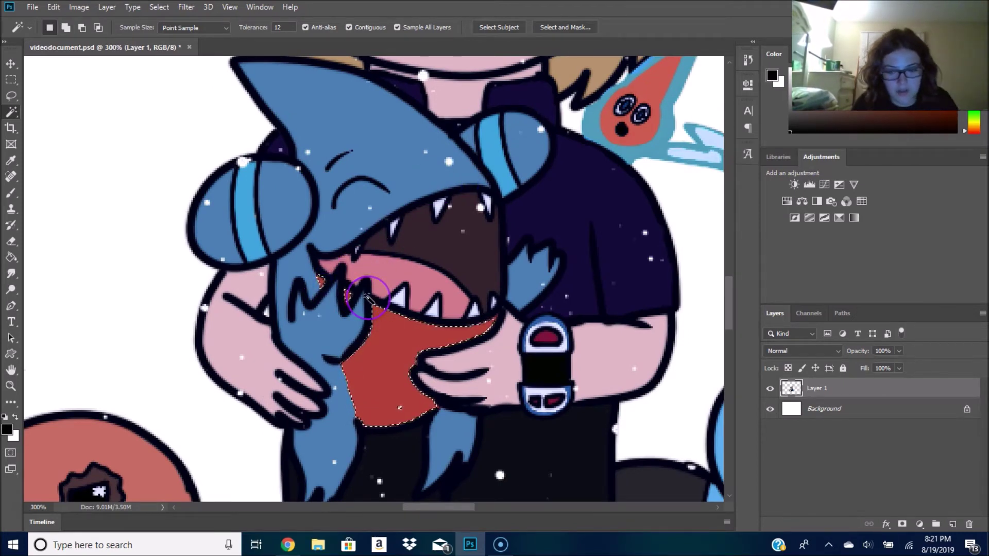
key("Delete")
key("ctrl+d")
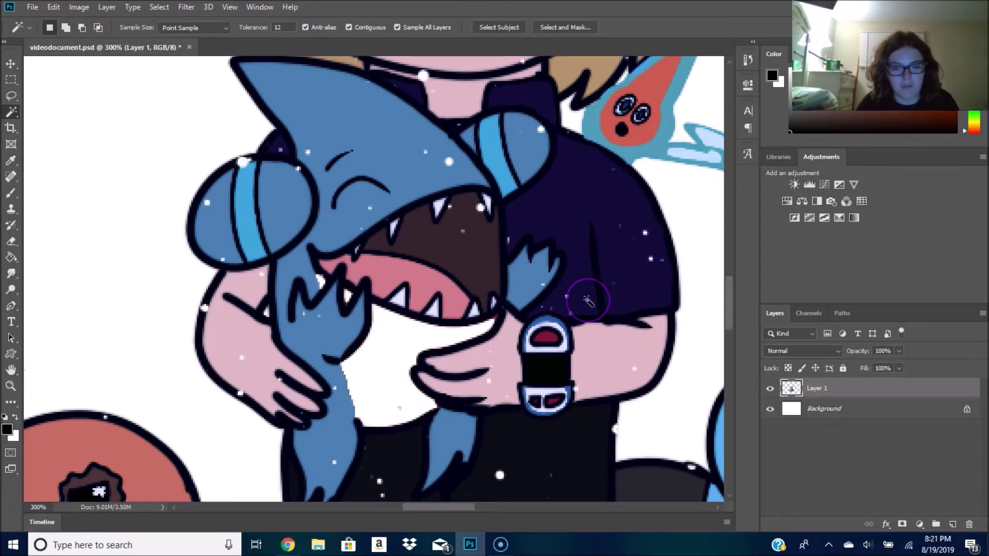
Undo the deletion of the shark's red belly, clear the selection, and fit the whole canvas in view
key("ctrl+z")
key("ctrl+z")
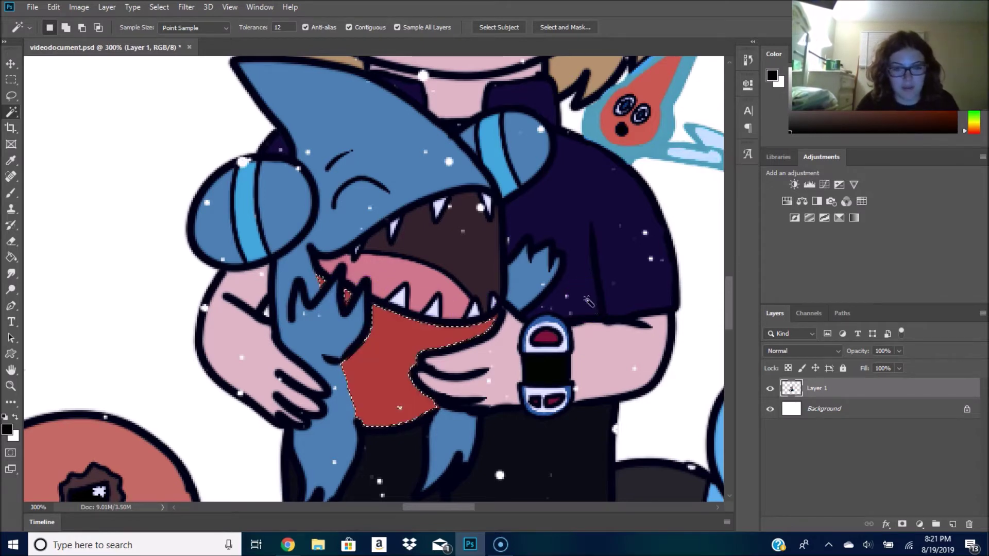
left_click(591, 316)
key("ctrl+0")
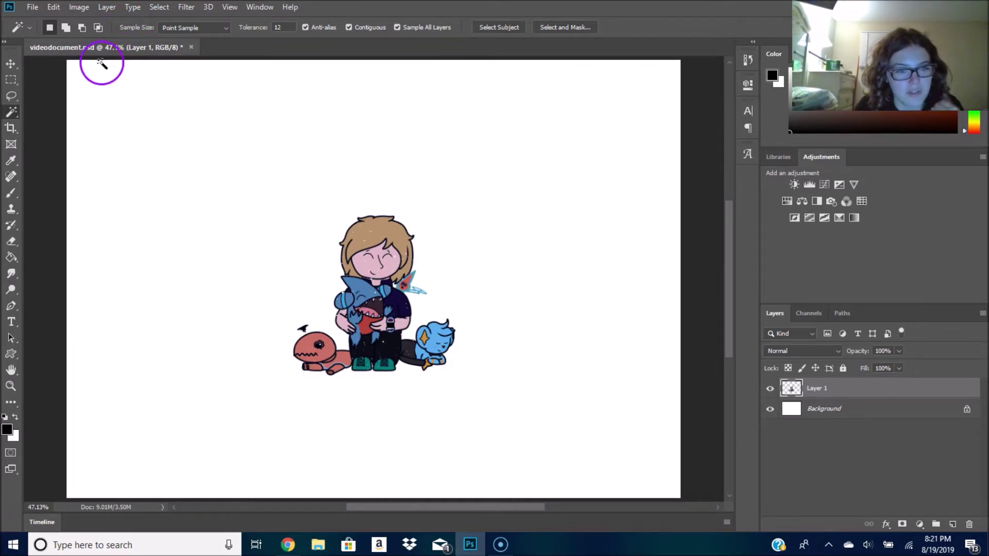
Switch from the Magic Wand Tool to the Quick Selection Tool
left_click(15, 113)
left_click(60, 112)
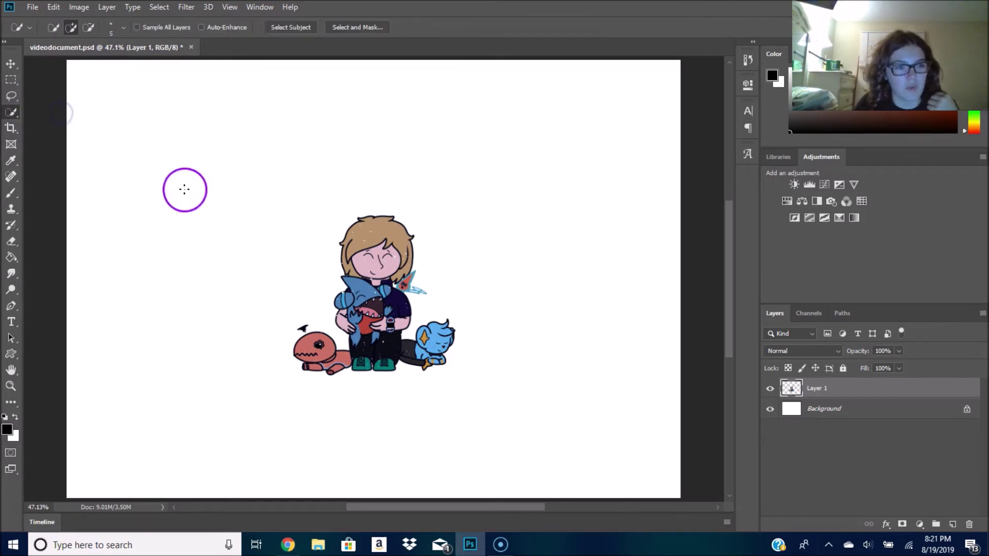
key("ctrl+plus")
key("ctrl+plus")
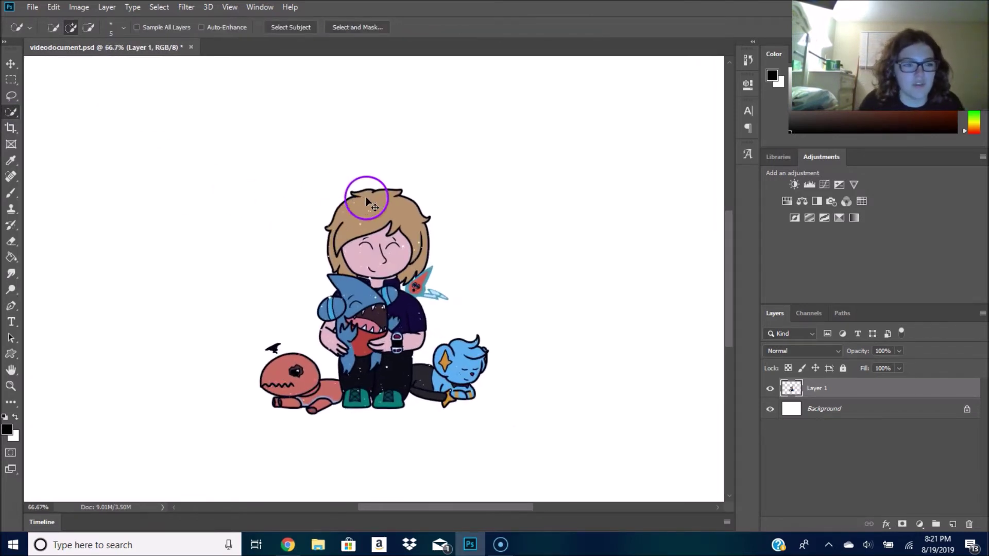
left_click(17, 119)
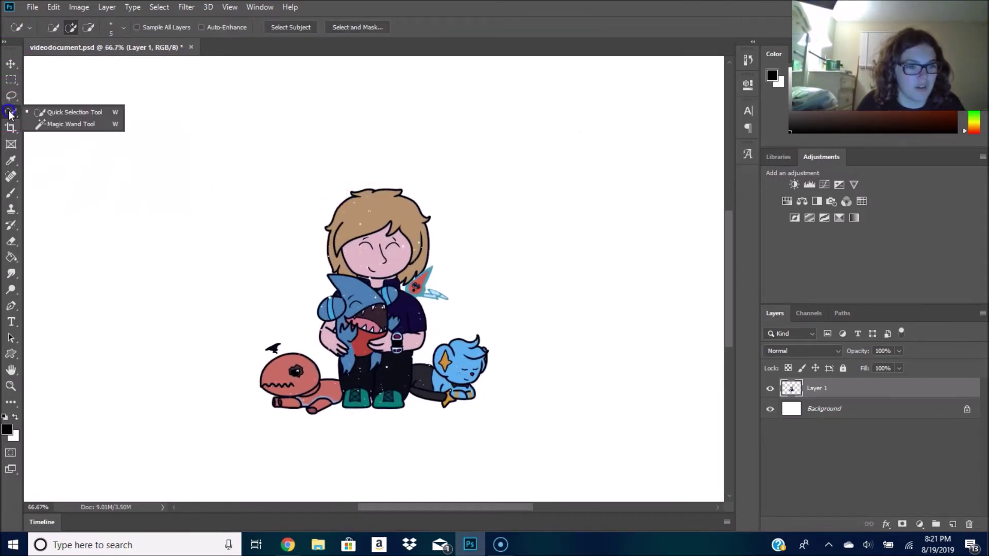
left_click(17, 120)
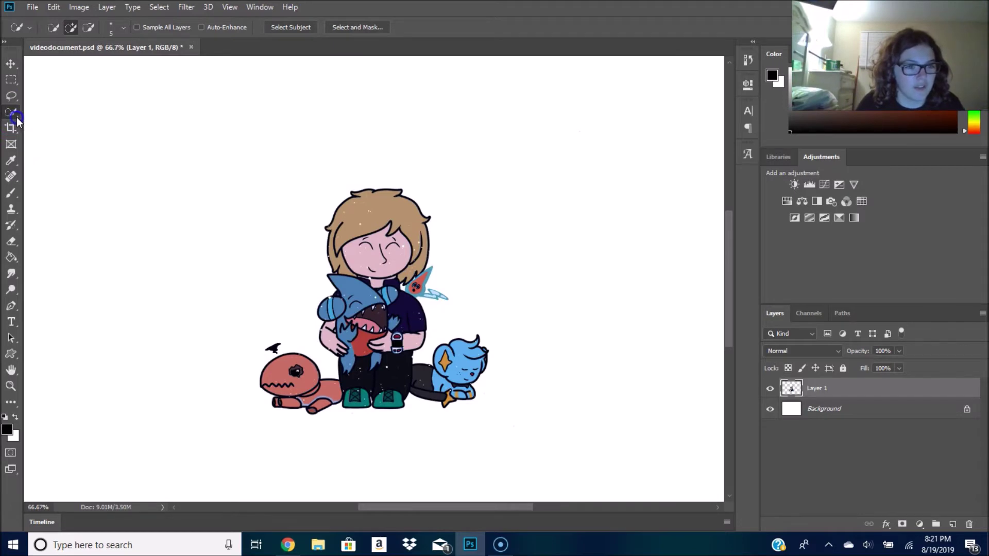
left_click(19, 119)
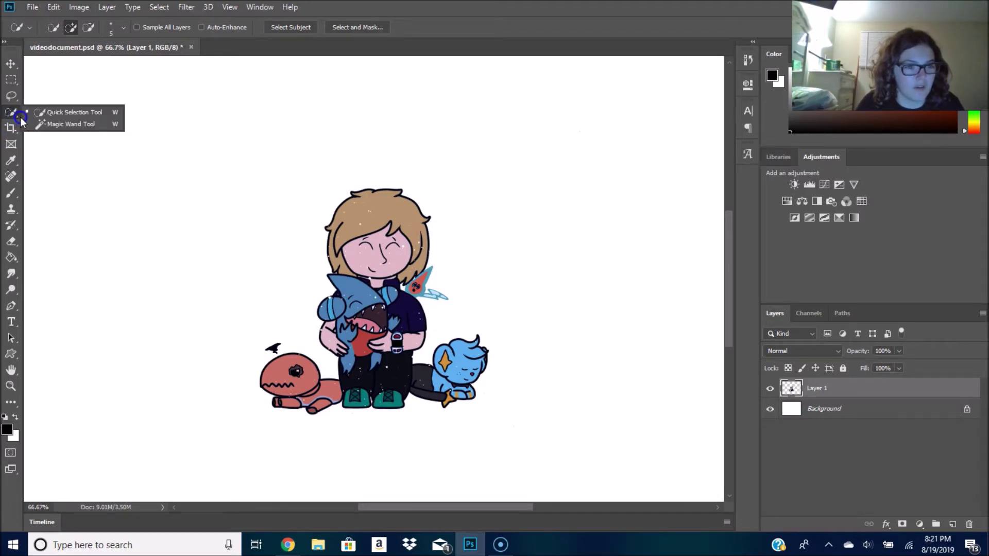
left_click(31, 123)
left_click(12, 113)
left_click(46, 114)
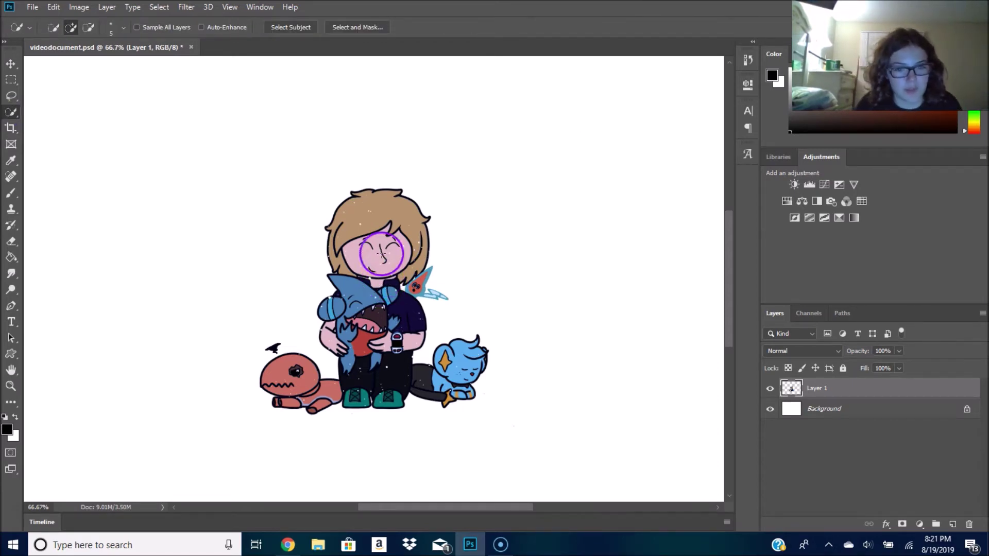
Try deleting the character and the creatures beside it from Layer 1 using Quick Selection strokes, and undo the deletion
key("bracketleft")
key("bracketleft")
key("bracketleft")
mouse_move(357, 207)
left_mouse_down()
mouse_move(398, 217)
mouse_move(393, 260)
left_mouse_up()
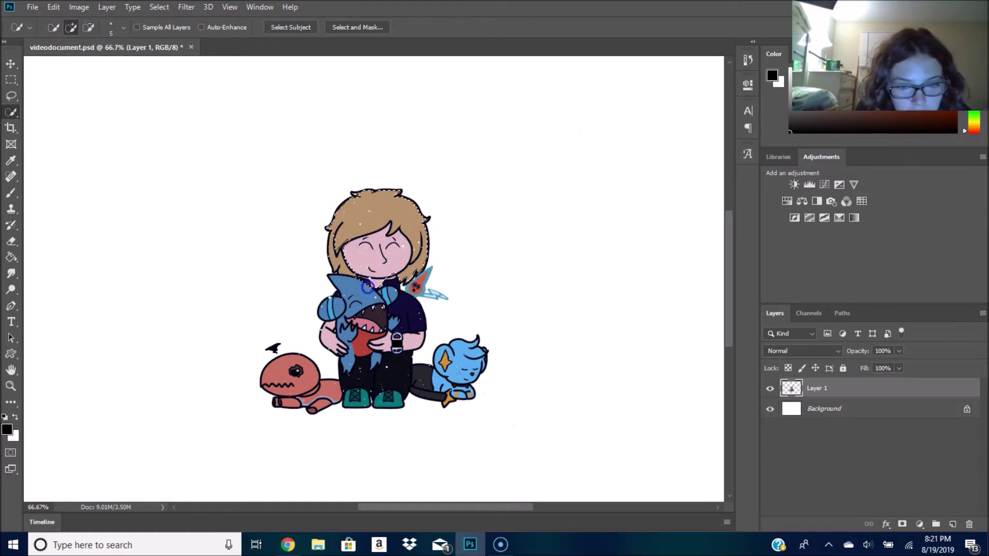
left_click_drag(363, 295, 369, 304)
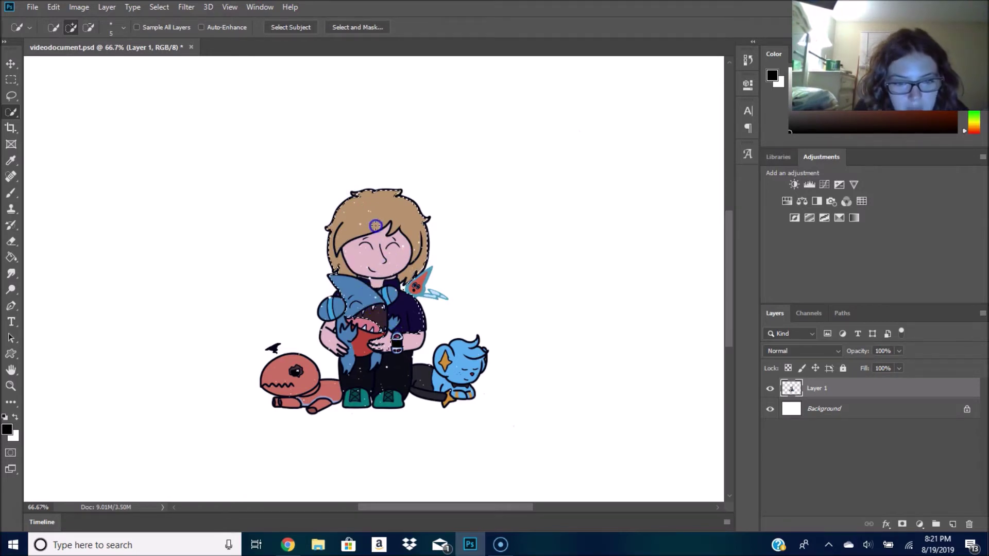
left_click_drag(324, 247, 327, 321)
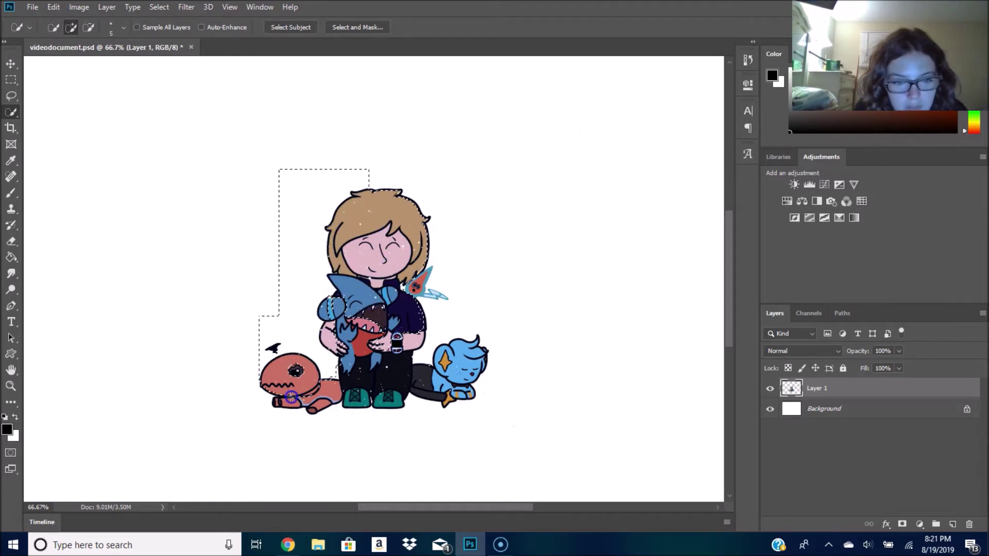
left_click_drag(292, 386, 271, 411)
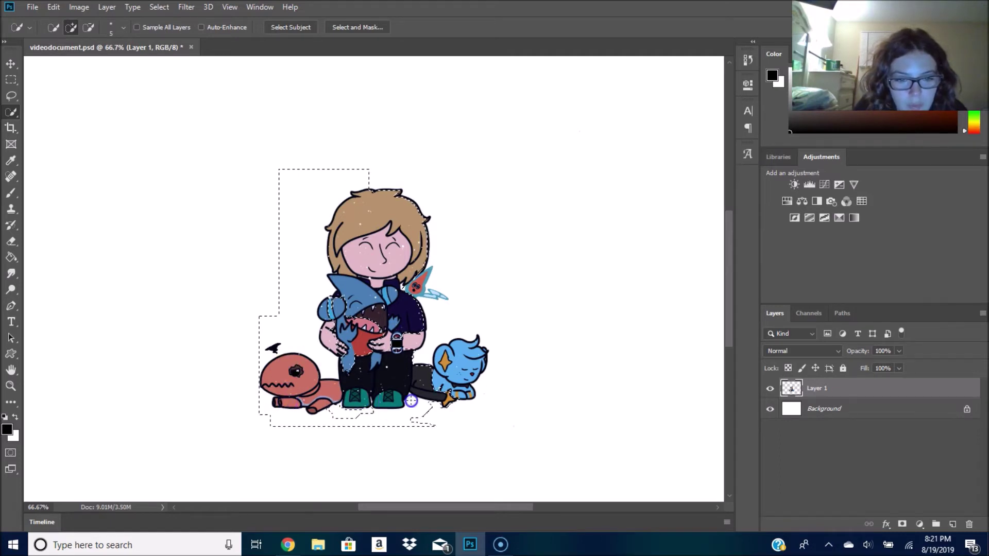
mouse_move(455, 359)
left_mouse_down()
mouse_move(469, 344)
mouse_move(481, 385)
mouse_move(442, 380)
mouse_move(443, 366)
mouse_move(494, 371)
mouse_move(452, 353)
left_mouse_up()
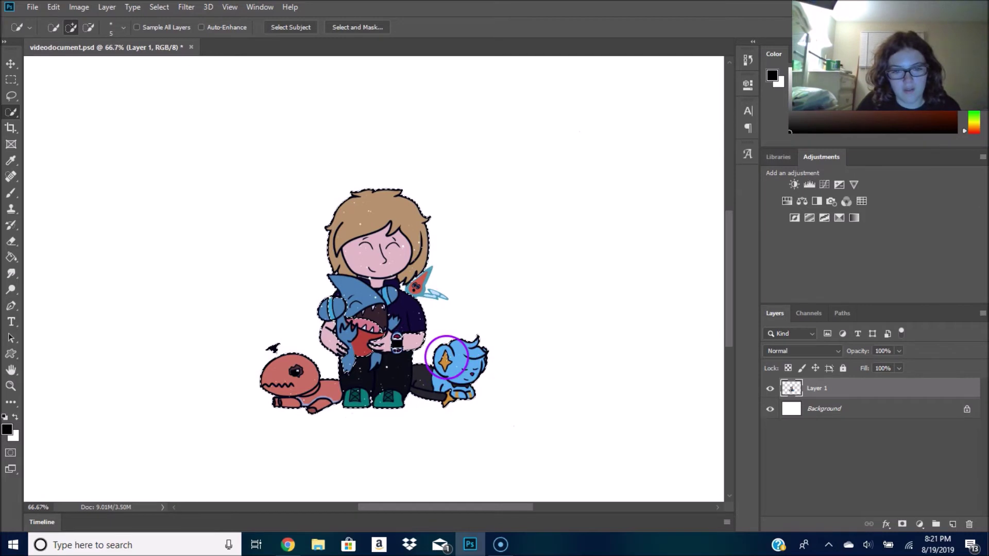
key("Delete")
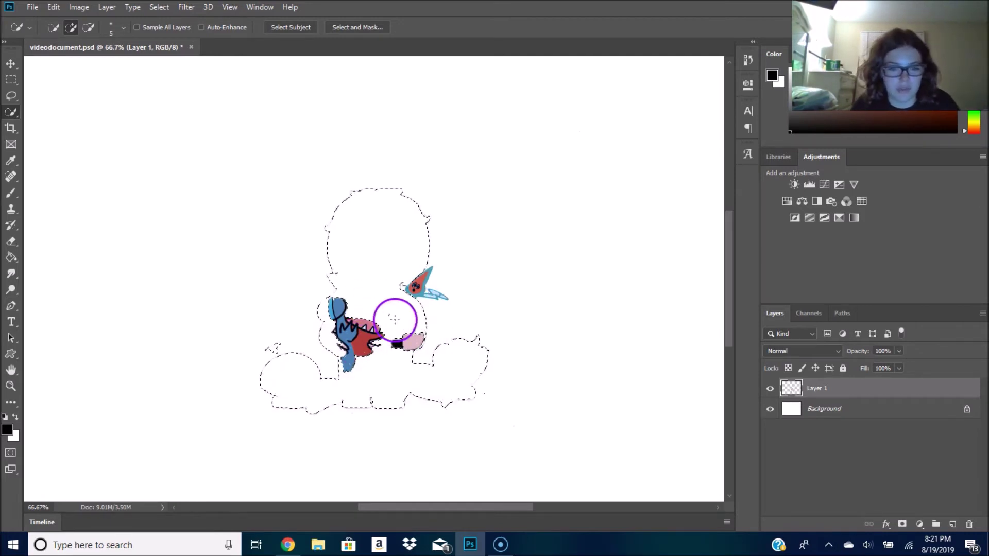
key("ctrl+d")
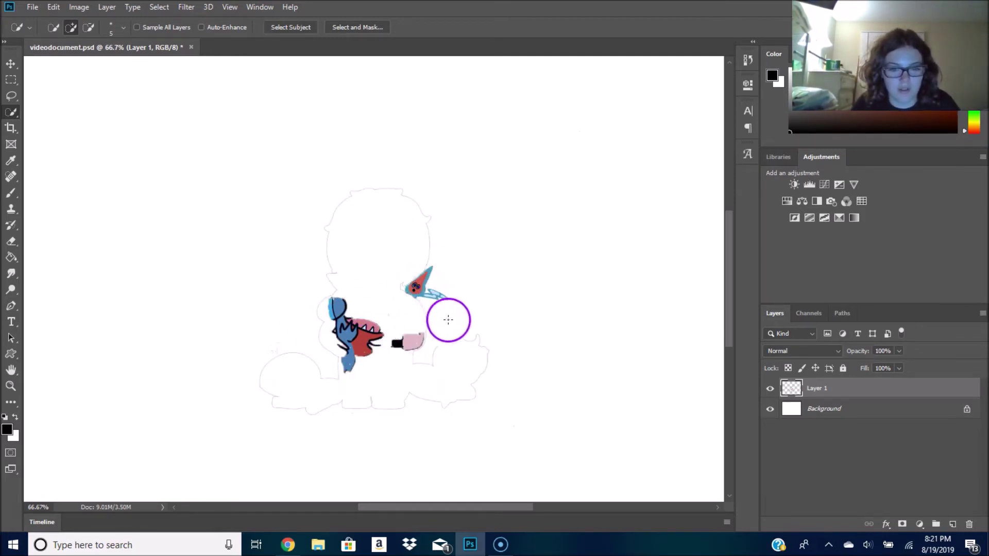
key("ctrl+z")
key("ctrl+z")
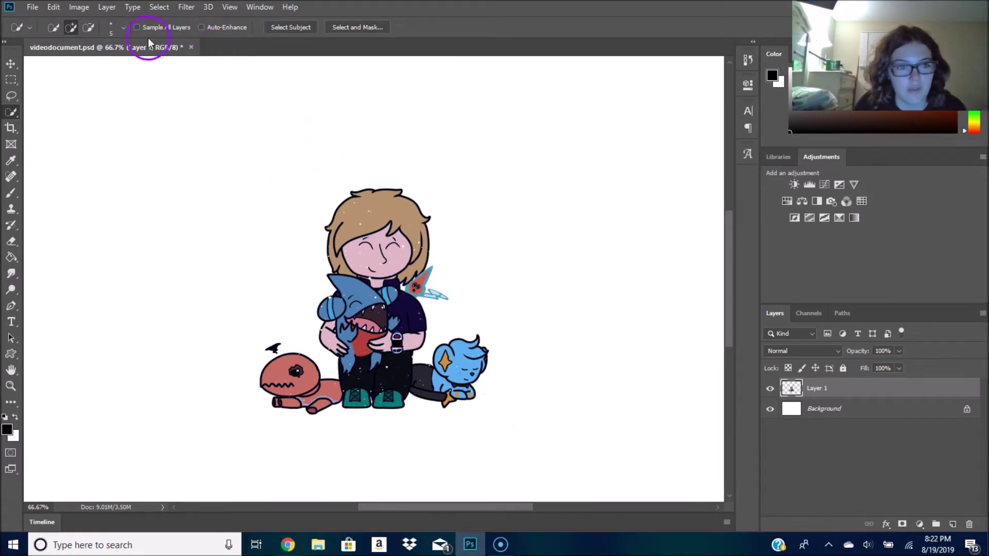
Crop the canvas on all four sides to a nearly square frame around the character artwork, with Delete Cropped Pixels on
left_click(10, 129)
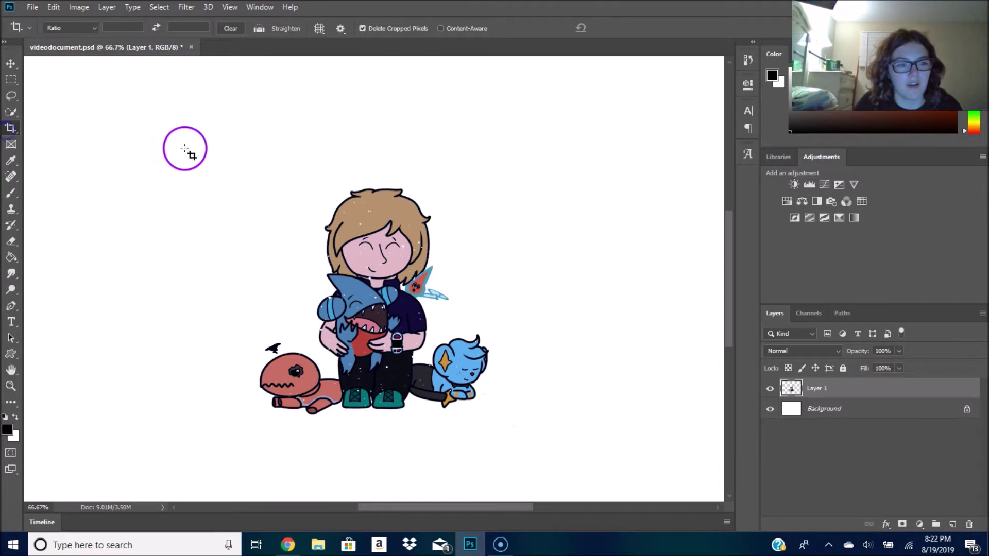
key("ctrl+0")
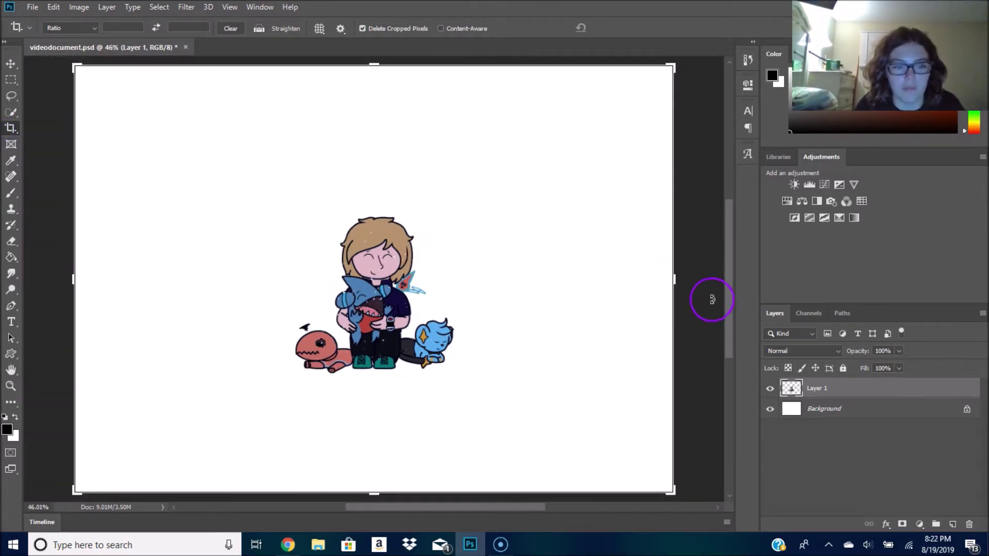
left_click_drag(669, 283, 586, 284)
left_click_drag(172, 274, 276, 269)
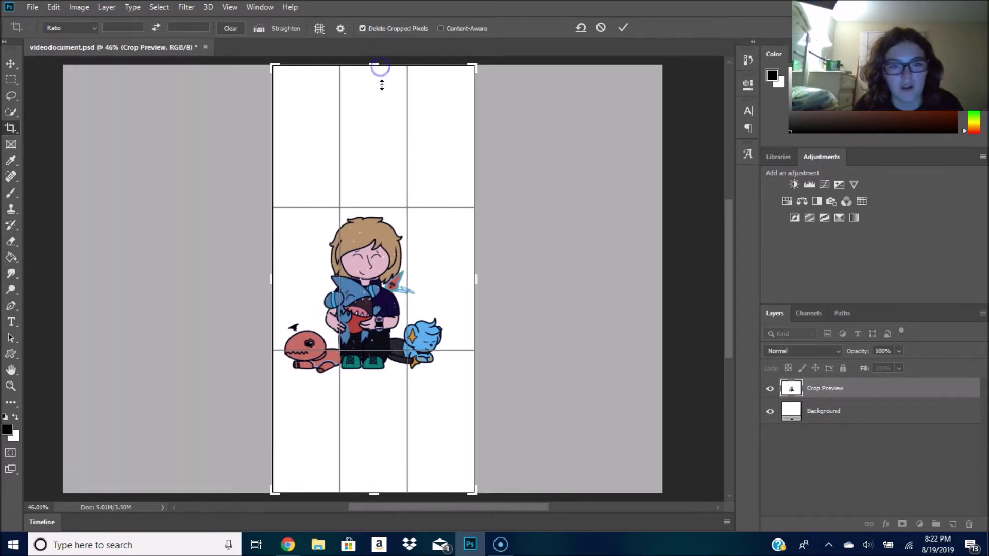
left_click_drag(382, 85, 379, 128)
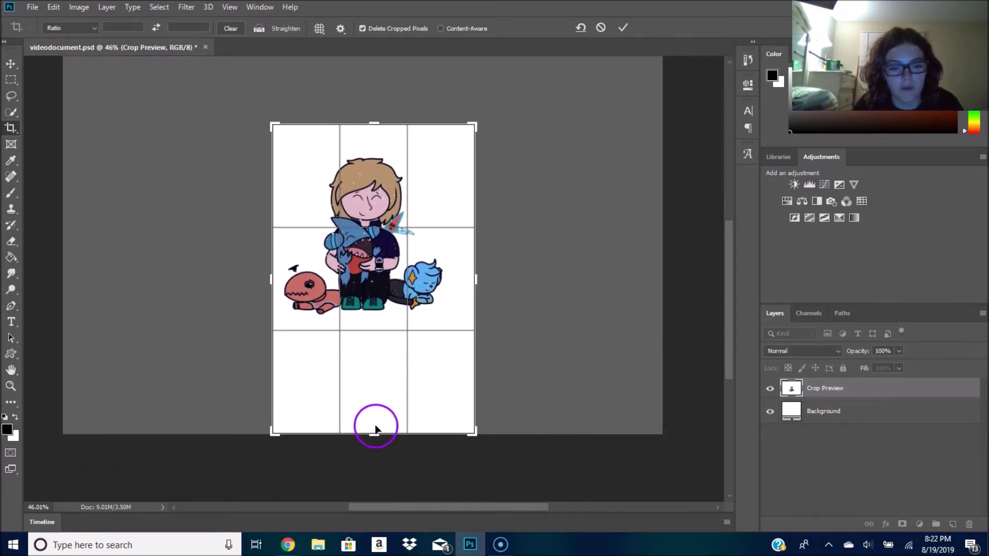
left_click_drag(375, 420, 377, 386)
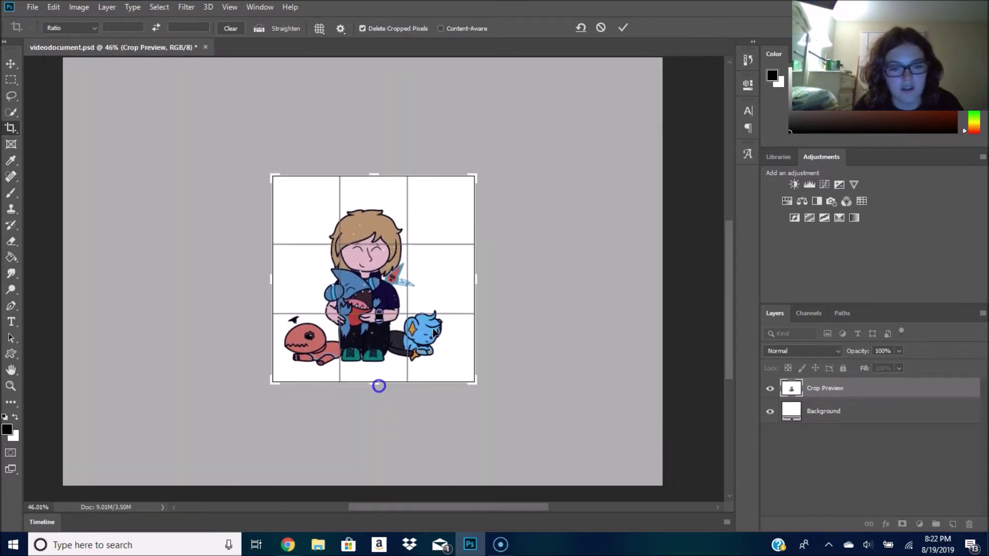
left_click(624, 29)
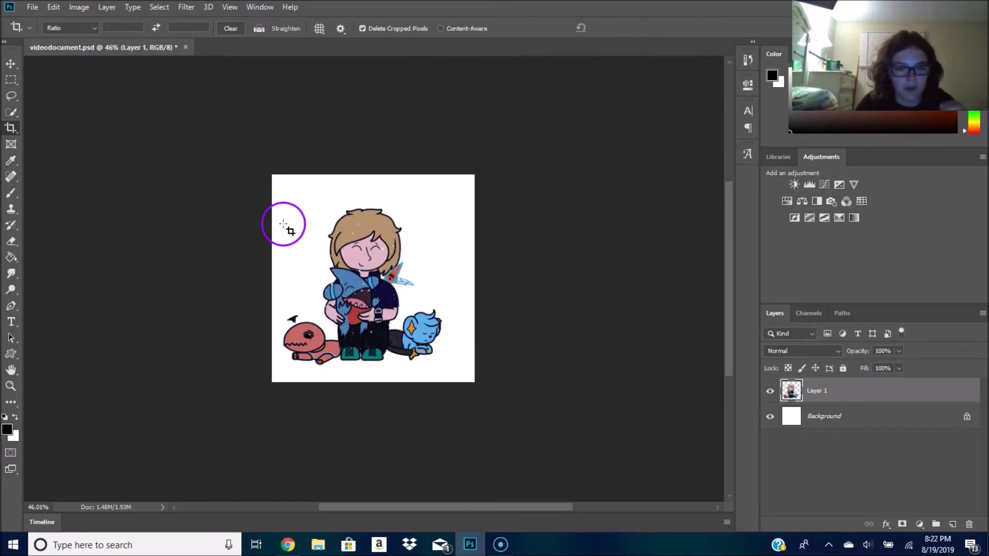
key("ctrl+0")
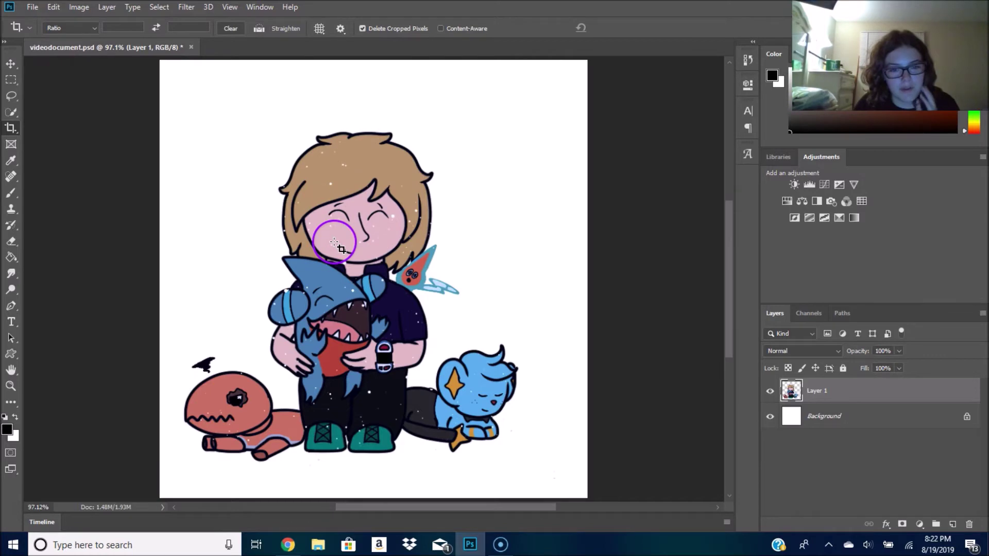
Try framing the Layer 1 artwork with a rectangular frame over the whole canvas using the Frame Tool, and undo it
left_click(11, 145)
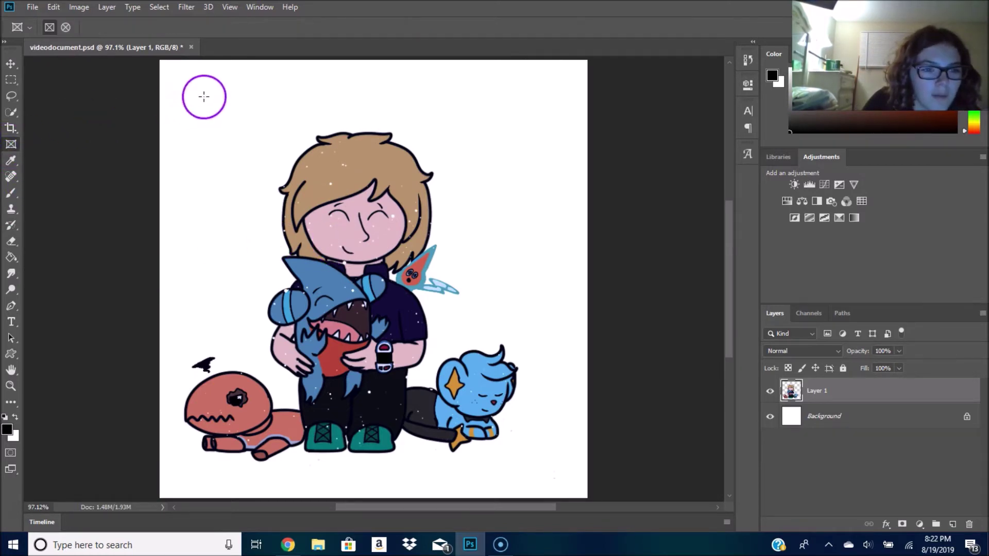
left_click_drag(160, 60, 587, 500)
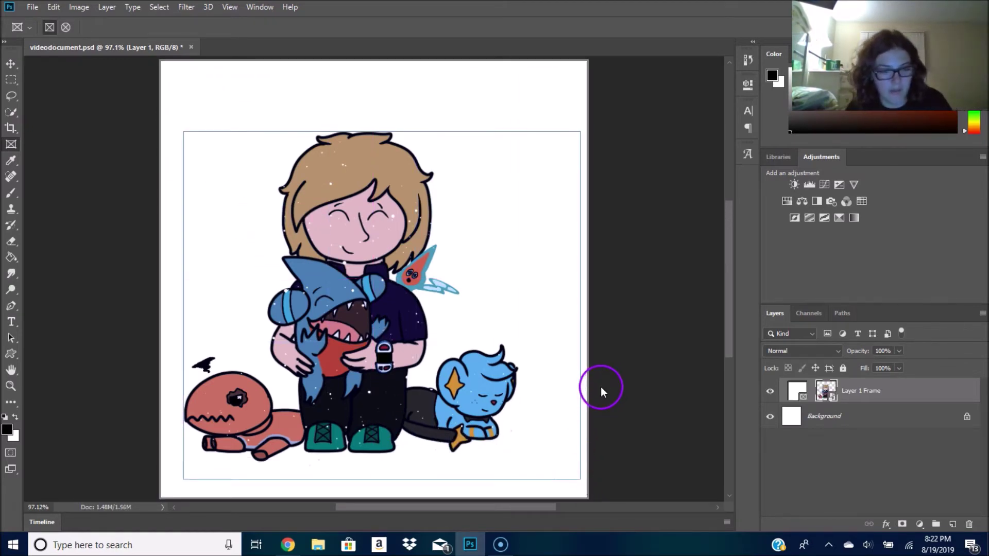
key("ctrl+z")
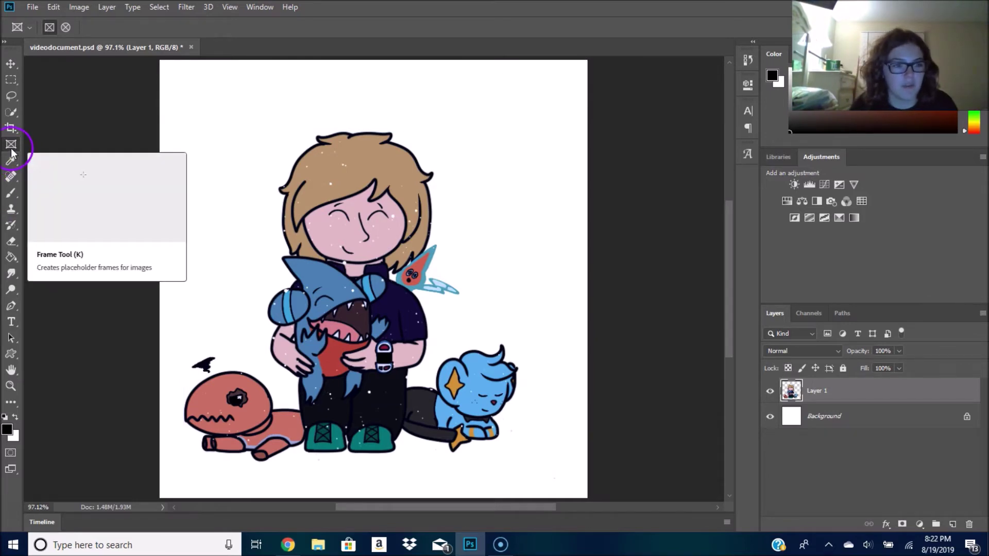
Sample the hair's brown as the foreground color with the Eyedropper, and try a brush stroke beside the head, undoing the stroke
left_click(16, 164)
left_click(381, 155)
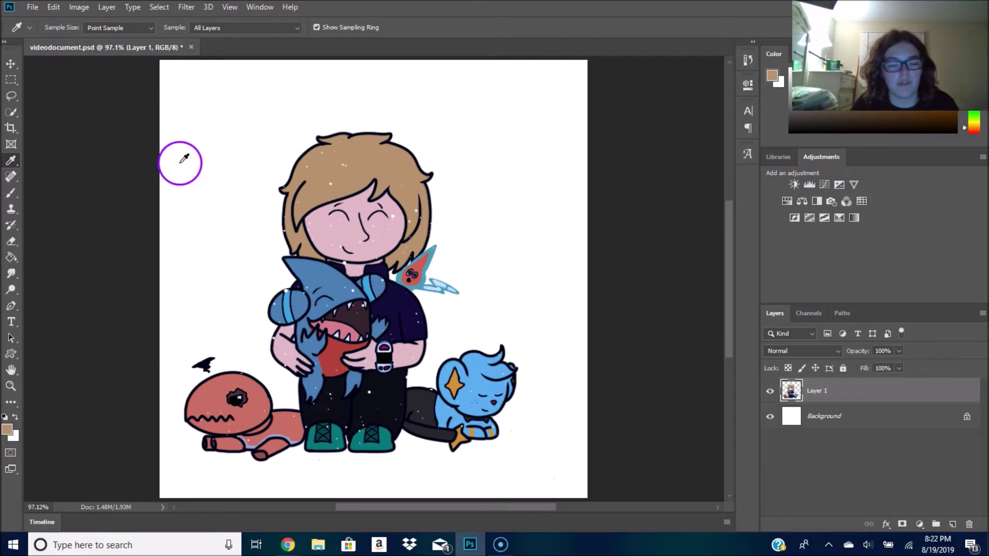
key("b")
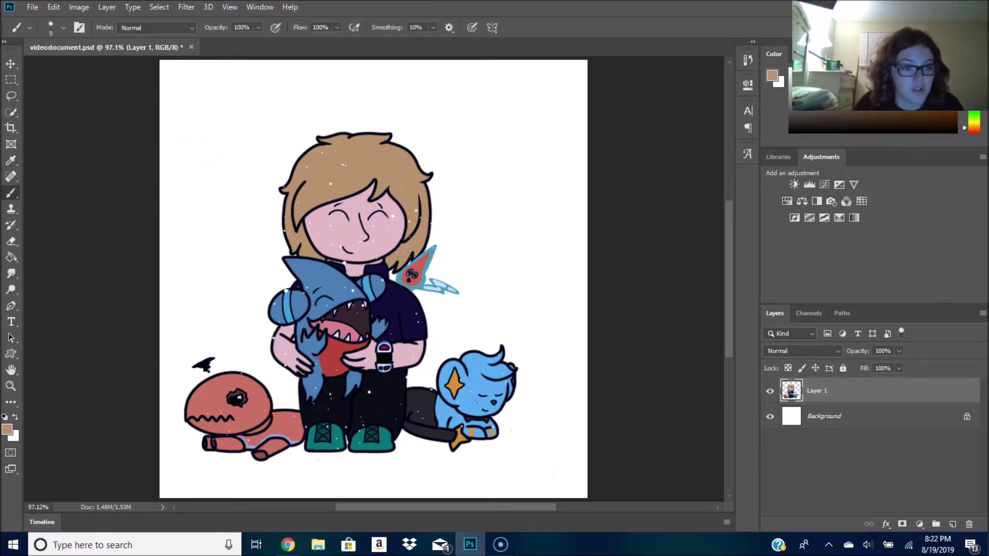
mouse_move(239, 104)
left_mouse_down()
mouse_move(162, 132)
mouse_move(244, 132)
mouse_move(212, 168)
left_mouse_up()
key("ctrl+z")
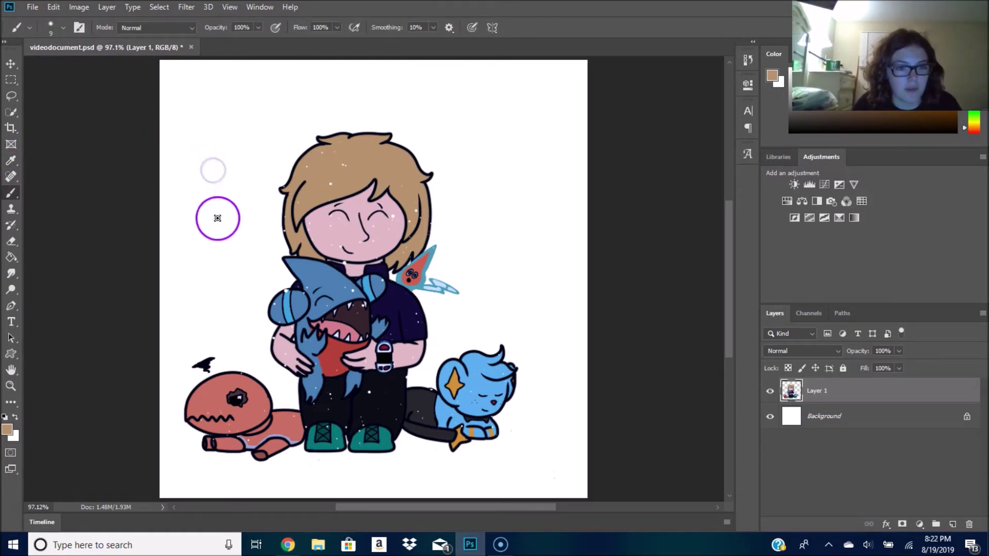
Try removing the nose from the character's face with the Spot Healing Brush at size 20, and undo it
left_click(13, 178)
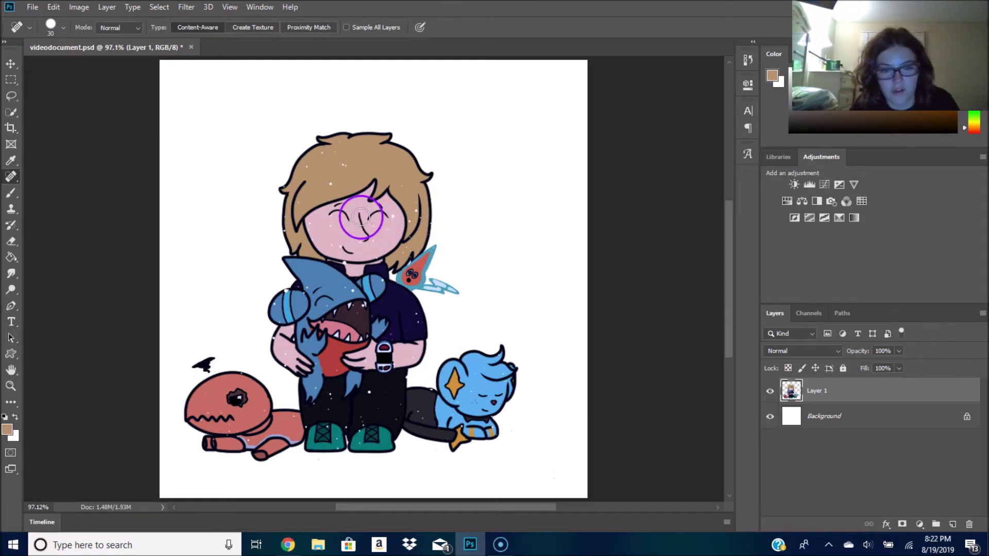
key("bracketleft")
left_click(439, 266)
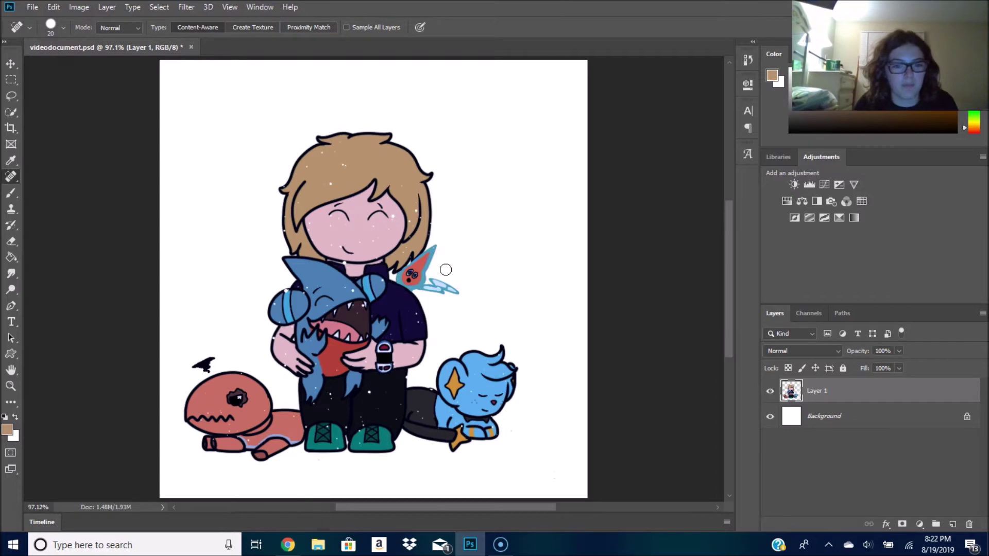
key("ctrl+z")
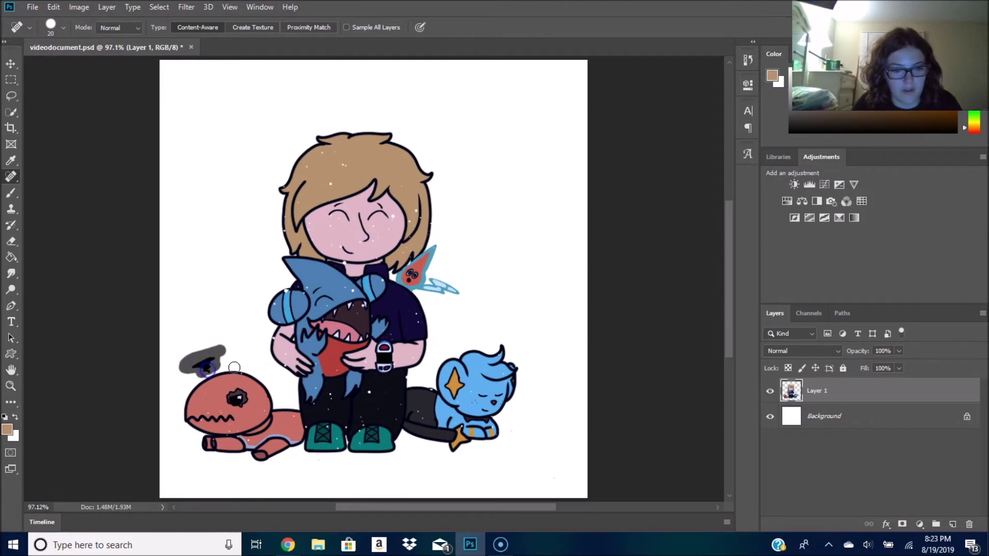
Try healing away the black mark above the red creature with the Spot Healing Brush, and undo it
left_click_drag(222, 368, 222, 367)
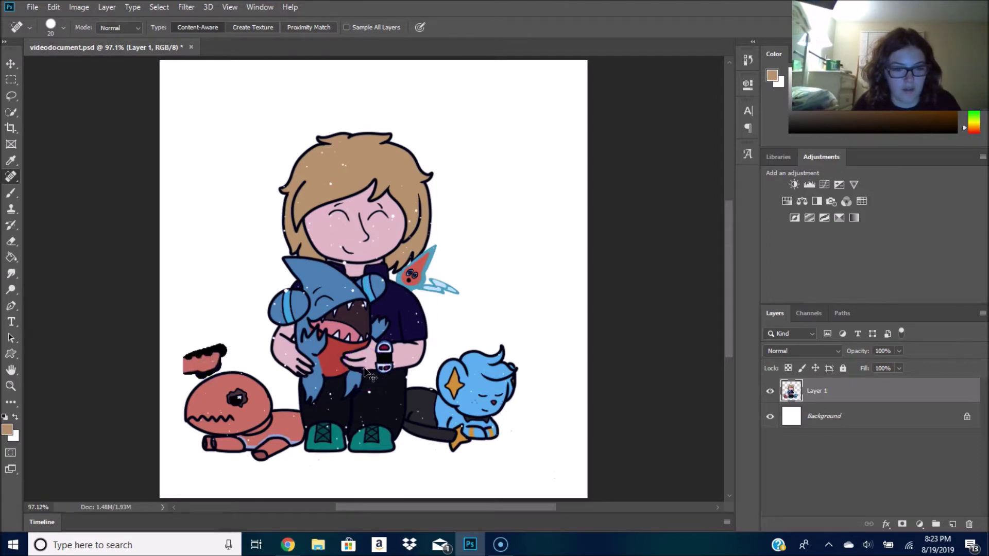
key("ctrl+z")
mouse_move(204, 361)
left_mouse_down()
mouse_move(188, 364)
mouse_move(217, 360)
mouse_move(204, 360)
left_mouse_up()
Try removing the character's eyes, nose and mouth with the Spot Healing Brush enlarged to size 45, and undo the removals
key("bracketright")
key("bracketright")
key("bracketright")
key("bracketright")
key("bracketright")
key("bracketright")
key("bracketright")
left_click_drag(287, 379, 298, 369)
left_click(331, 99)
left_click(309, 105)
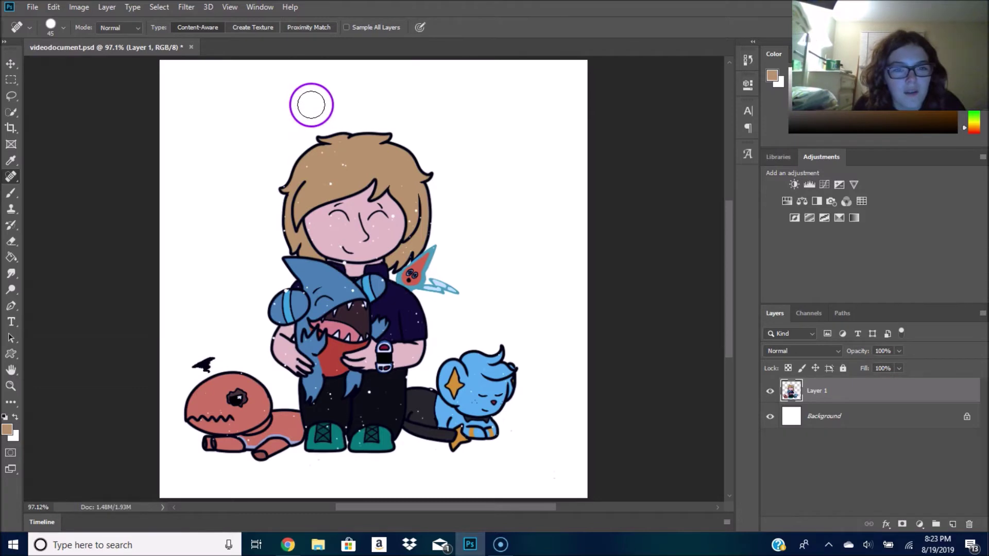
left_click_drag(342, 200, 339, 214)
left_click_drag(420, 269, 420, 268)
mouse_move(376, 221)
left_mouse_down()
mouse_move(411, 241)
mouse_move(387, 223)
left_mouse_up()
left_click(386, 213)
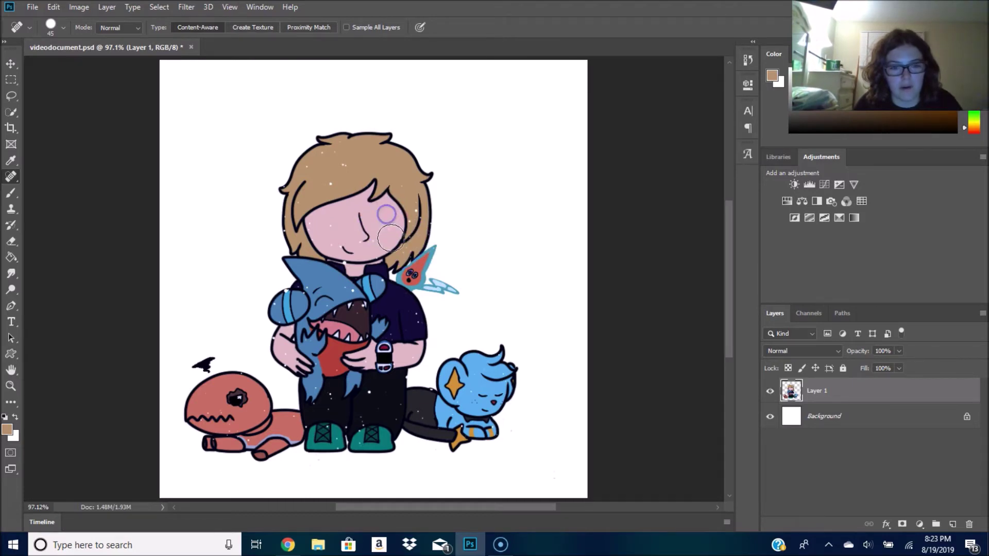
mouse_move(363, 207)
left_mouse_down()
mouse_move(364, 238)
mouse_move(347, 242)
left_mouse_up()
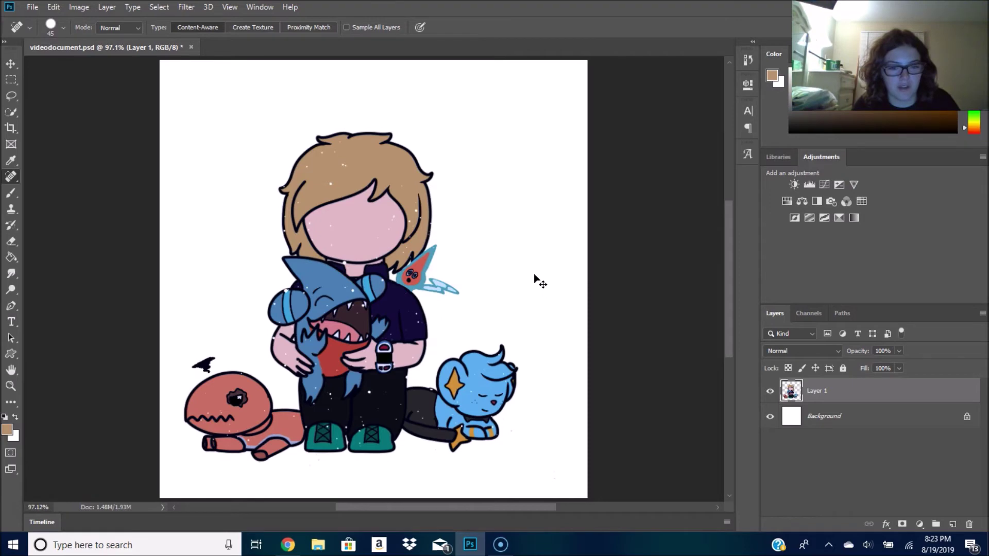
key("ctrl+z")
key("ctrl+z")
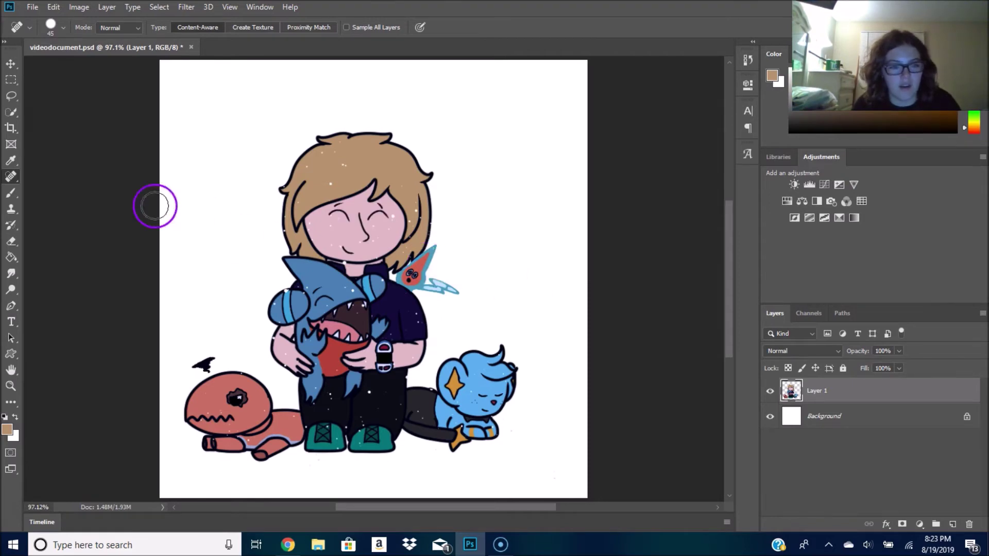
Try patching the shark's face with the character's facial features using the Patch Tool, undo the patch and clear the selection
left_click_drag(23, 179, 44, 177)
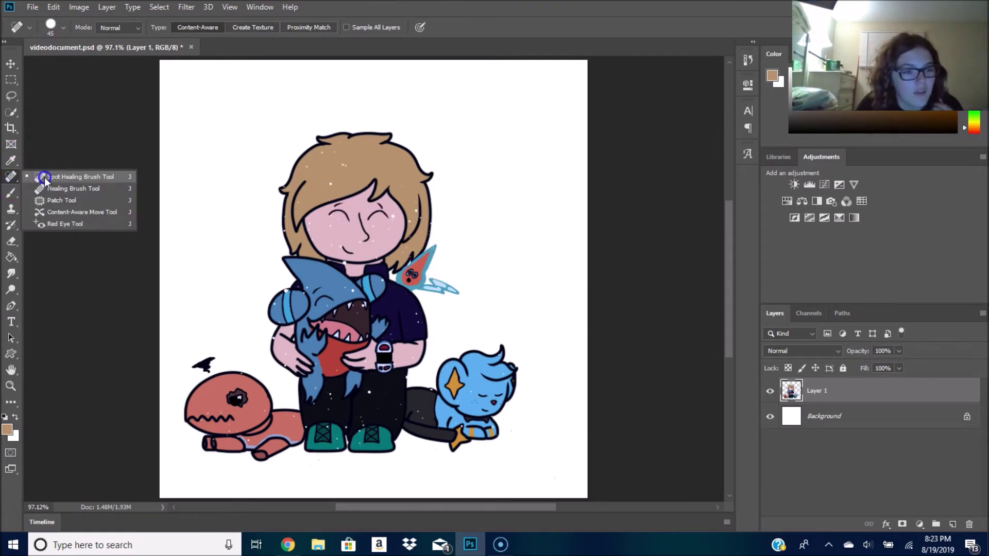
left_click(50, 203)
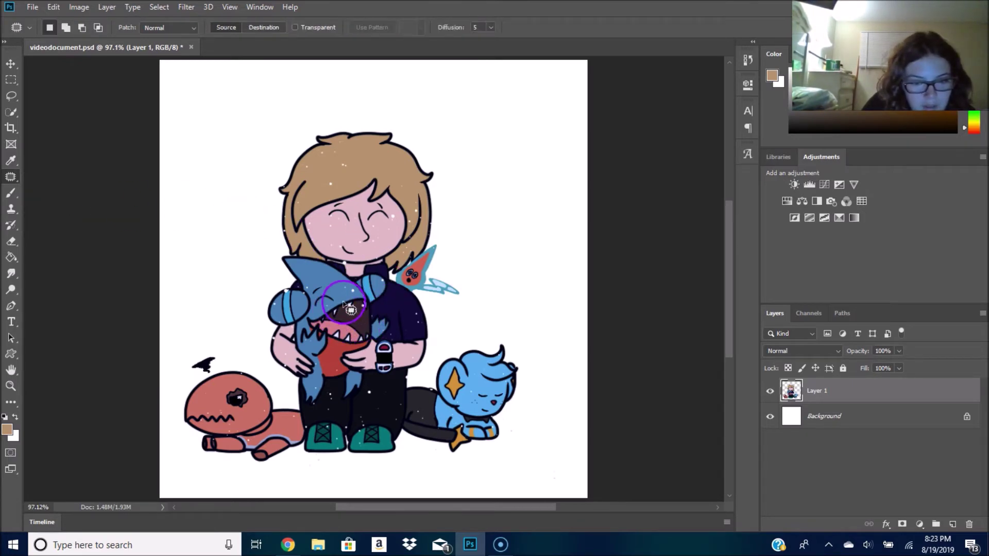
mouse_move(349, 289)
left_mouse_down()
mouse_move(408, 304)
mouse_move(472, 300)
mouse_move(412, 281)
mouse_move(365, 219)
left_mouse_up()
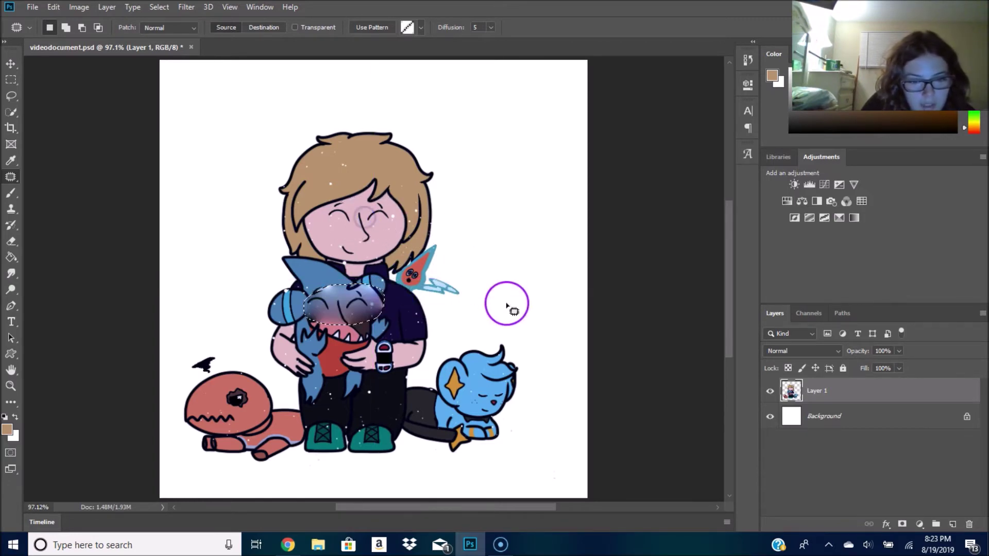
key("ctrl+z")
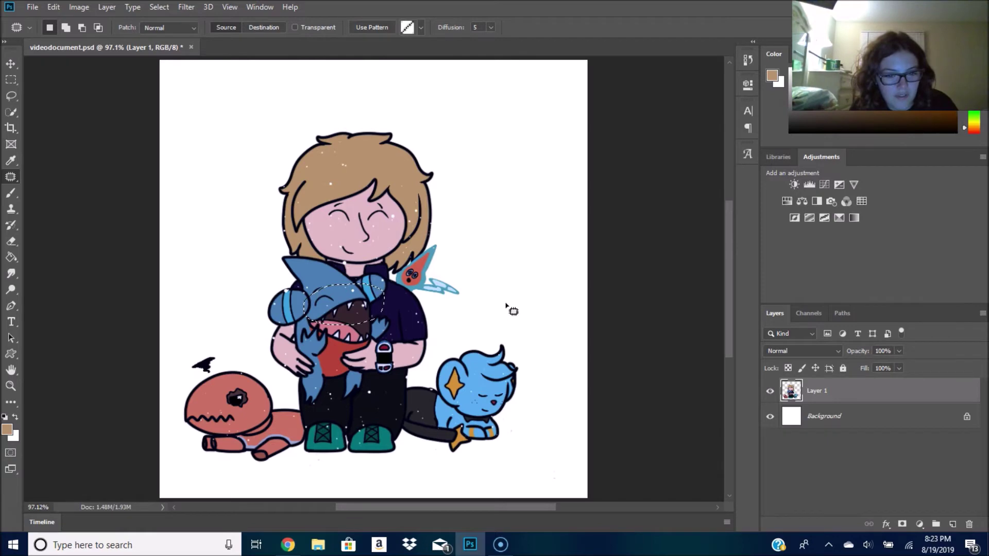
key("ctrl+shift+z")
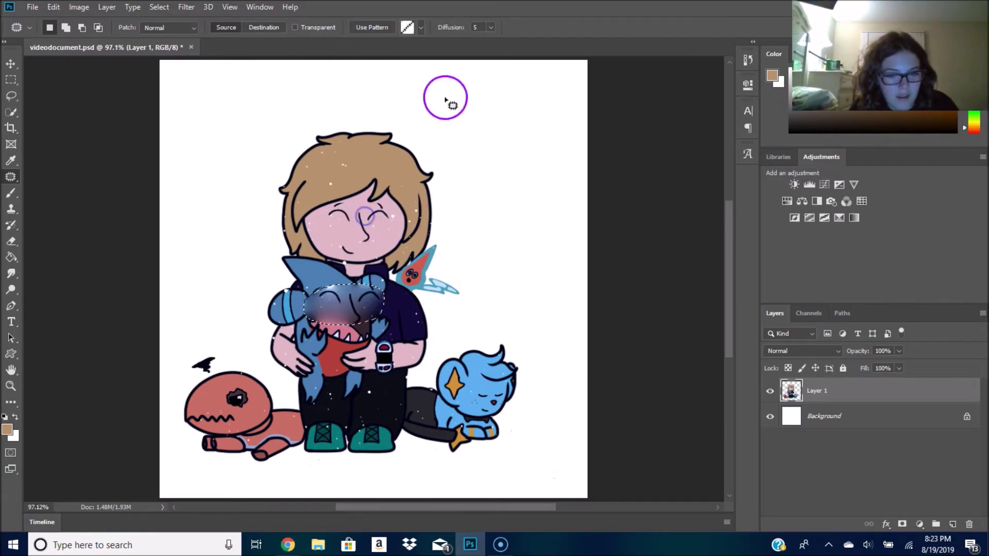
left_click(454, 123)
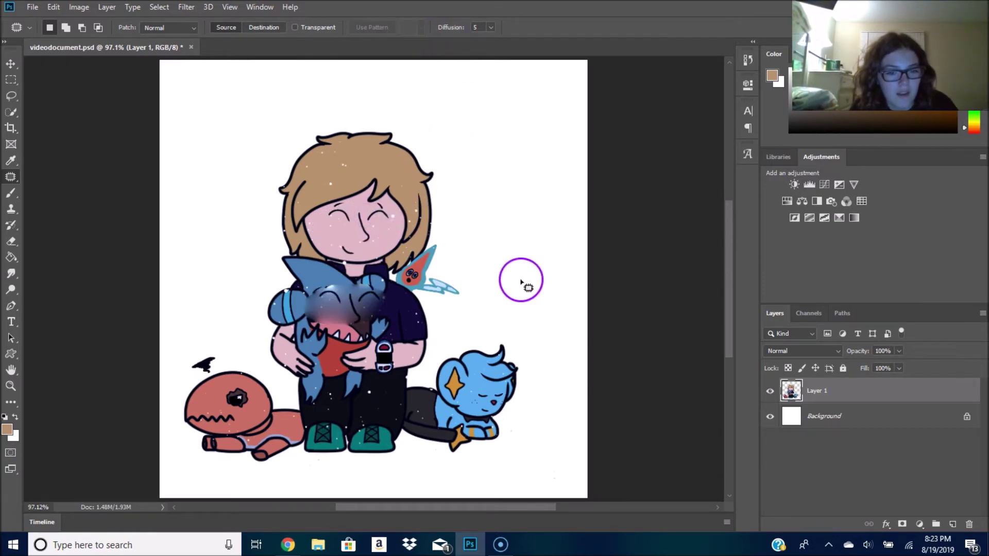
key("ctrl+z")
key("ctrl+d")
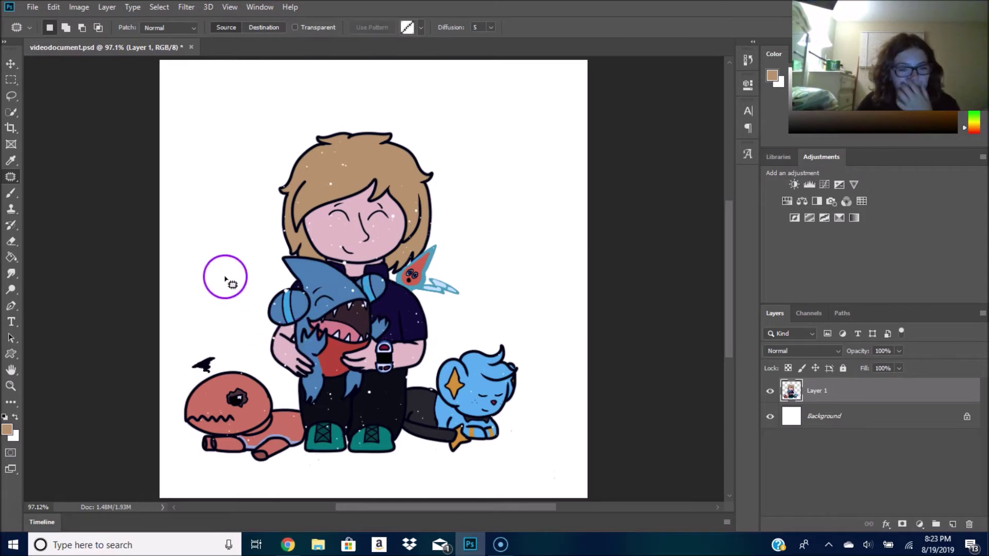
Sample the character's hair as the Healing Brush Tool's source and try dabbing it onto the white area beside the head
left_click_drag(7, 188, 39, 187)
left_click(363, 211)
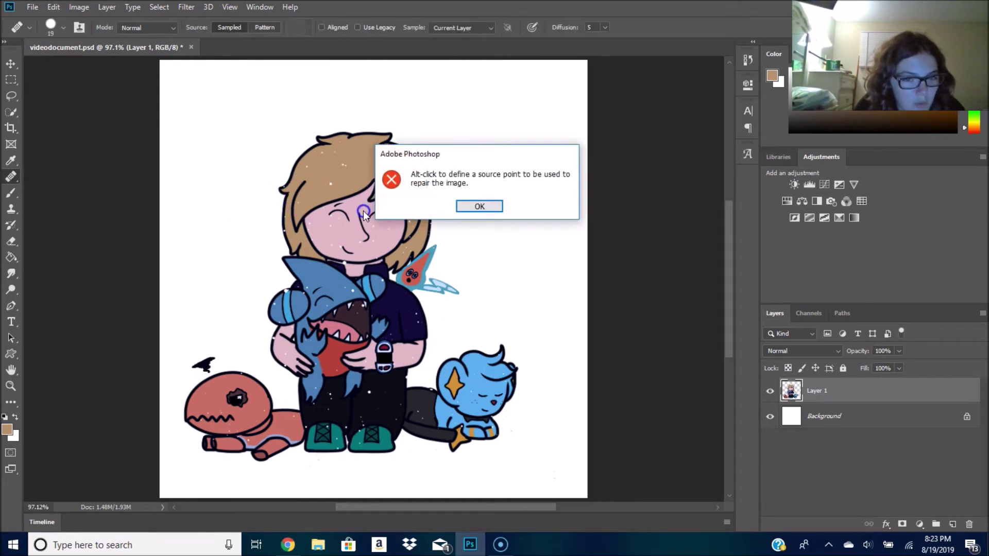
left_click(499, 206)
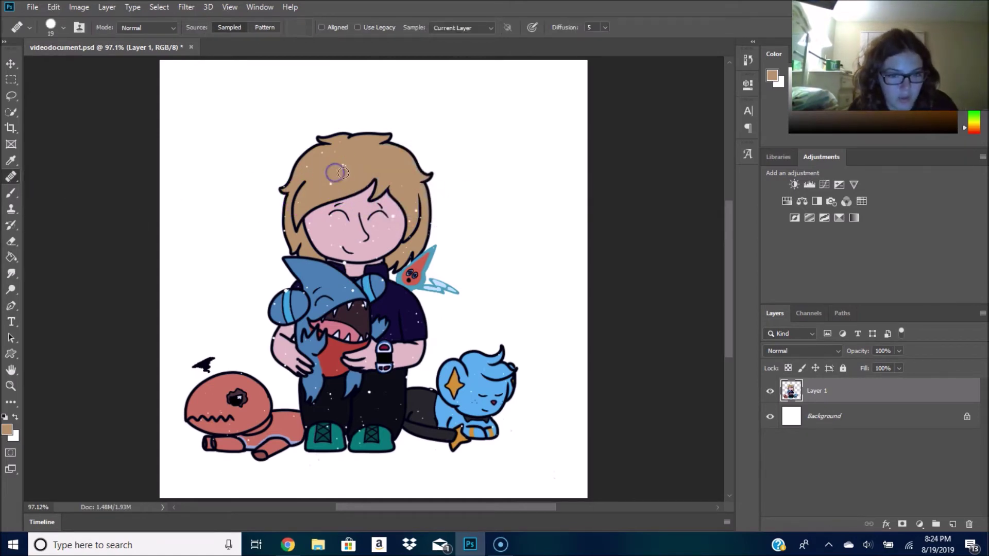
mouse_move(356, 191)
left_mouse_down()
mouse_move(384, 241)
mouse_move(379, 175)
left_mouse_up()
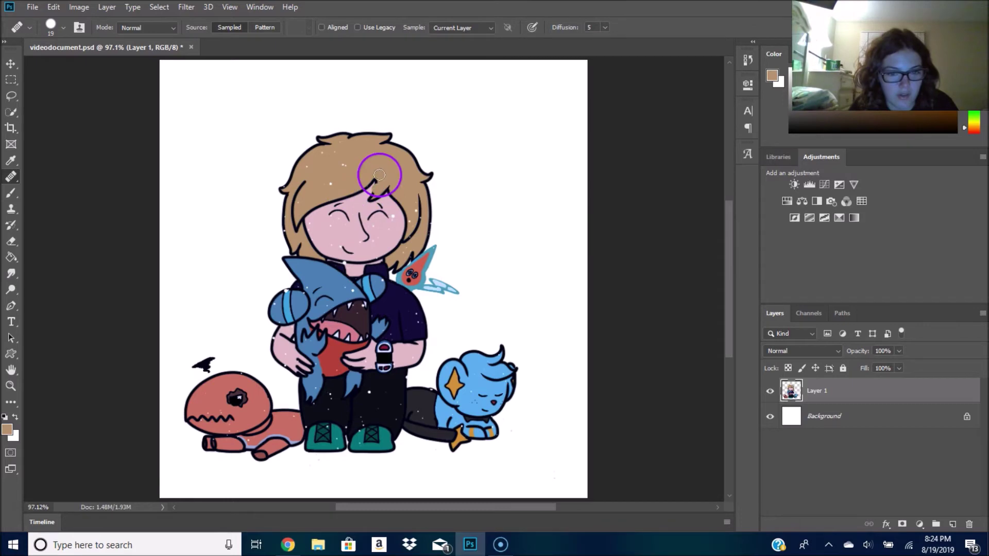
left_click(438, 184)
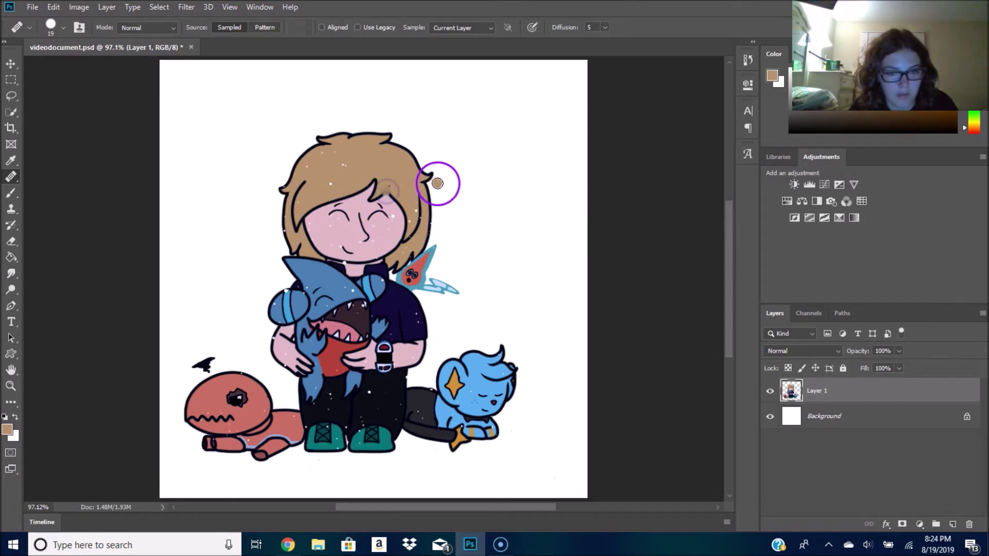
left_click(513, 183)
left_click(512, 236)
left_click(454, 236)
left_click(516, 213)
left_click(470, 262)
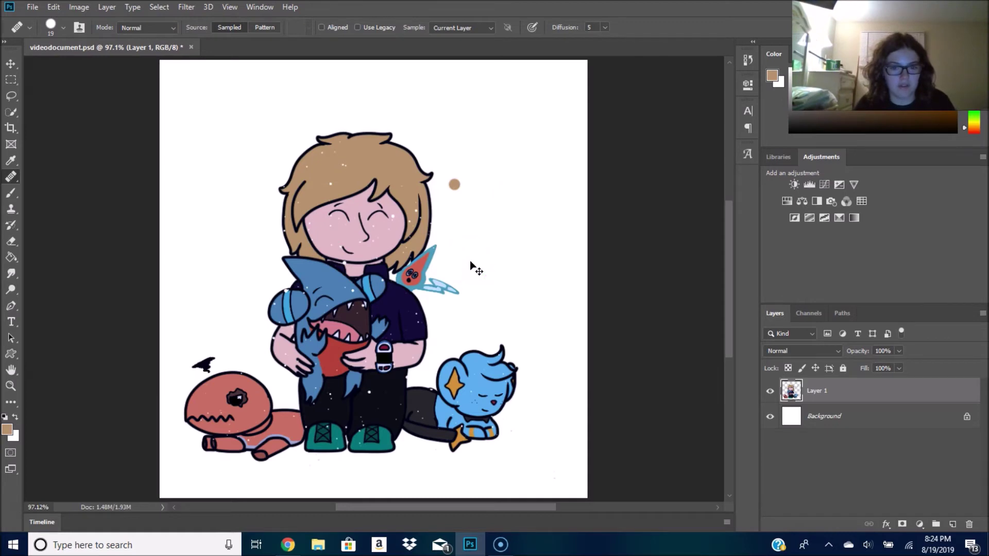
Sample the blue creature's yellow star with the Healing Brush, try dabbing it on the white area and the small winged creature, and undo the dabs
left_click_drag(361, 163, 333, 161)
left_click(327, 302)
key("i")
left_click(88, 205)
left_click(10, 176)
left_click(297, 345, "alt")
left_click(473, 360)
left_click(455, 382)
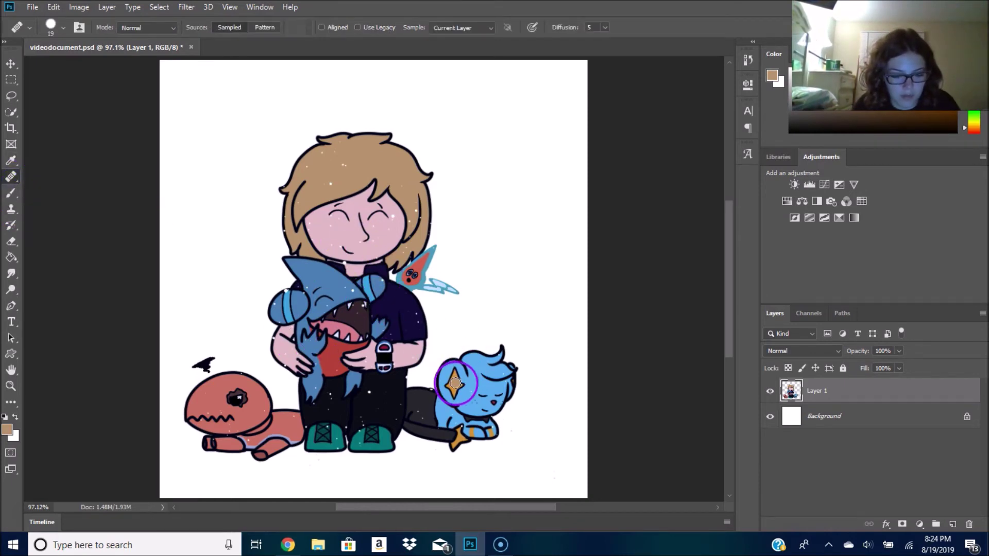
mouse_move(473, 384)
left_mouse_down()
mouse_move(488, 369)
mouse_move(503, 298)
mouse_move(480, 256)
left_mouse_up()
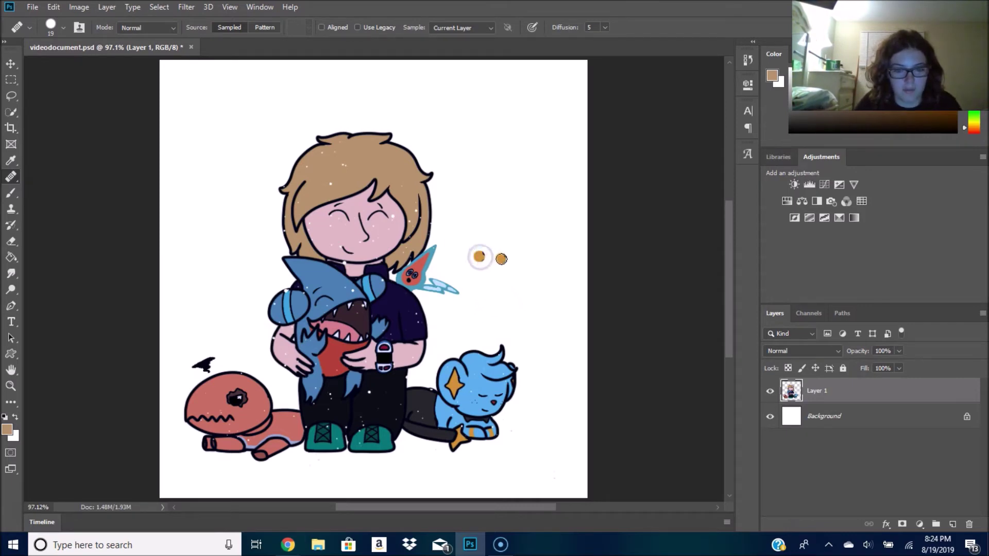
left_click(409, 274)
left_click(504, 329)
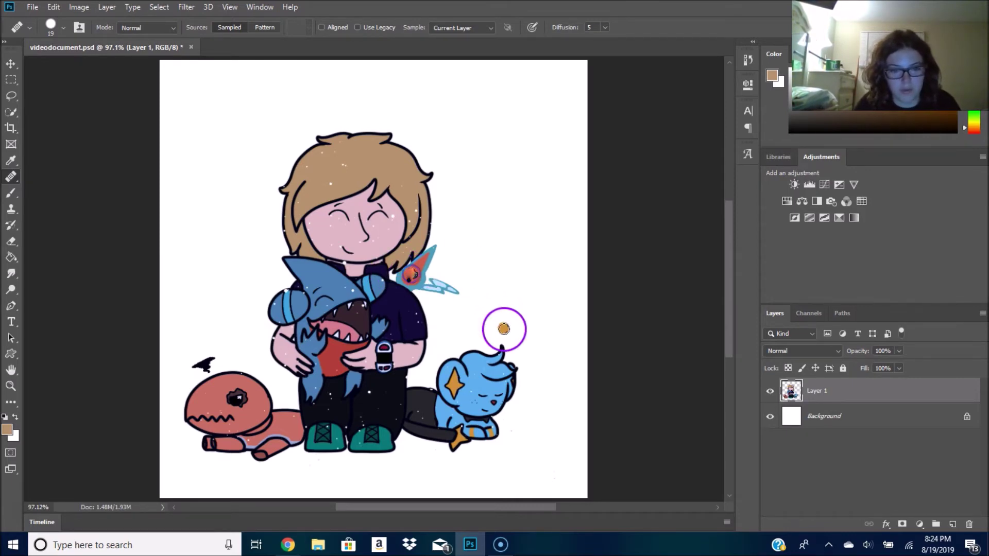
mouse_move(504, 329)
left_mouse_down()
mouse_move(453, 304)
mouse_move(499, 310)
mouse_move(265, 289)
left_mouse_up()
Try a brown zigzag with the Brush Tool and a thin scribble with the Pencil Tool near the character's head, and undo both
left_click_drag(10, 198, 239, 116)
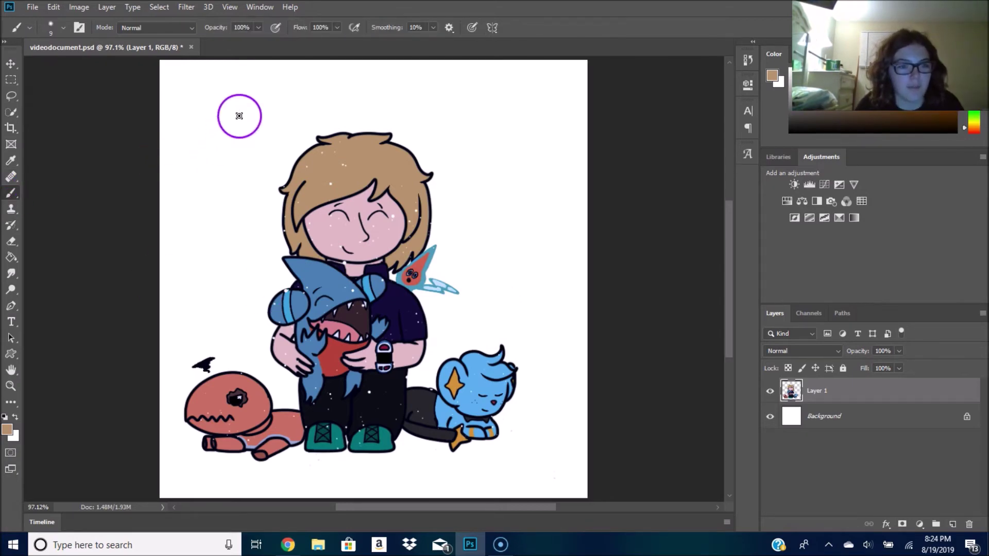
left_click_drag(245, 189, 236, 194)
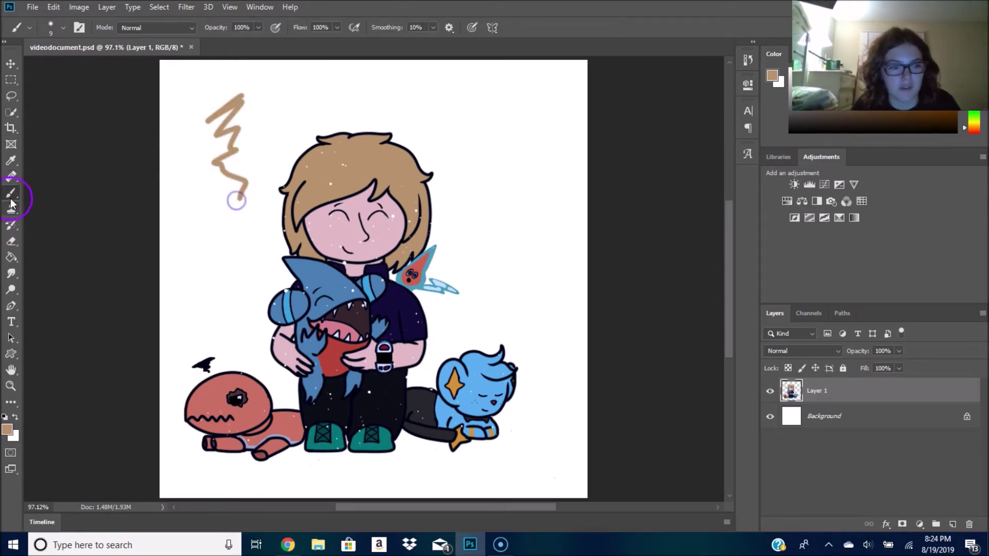
left_click(11, 193)
left_click(44, 202)
left_click_drag(263, 105, 289, 118)
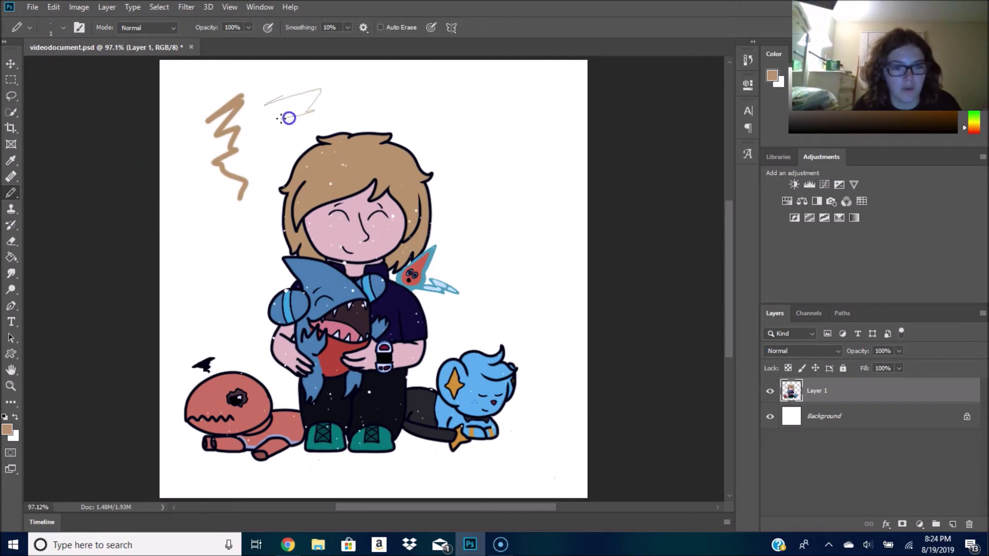
key("ctrl+z")
key("ctrl+z")
With the Color Replacement Tool, sample the face's pink and paint it over a diagonal streak of the brown hair
left_click(10, 193)
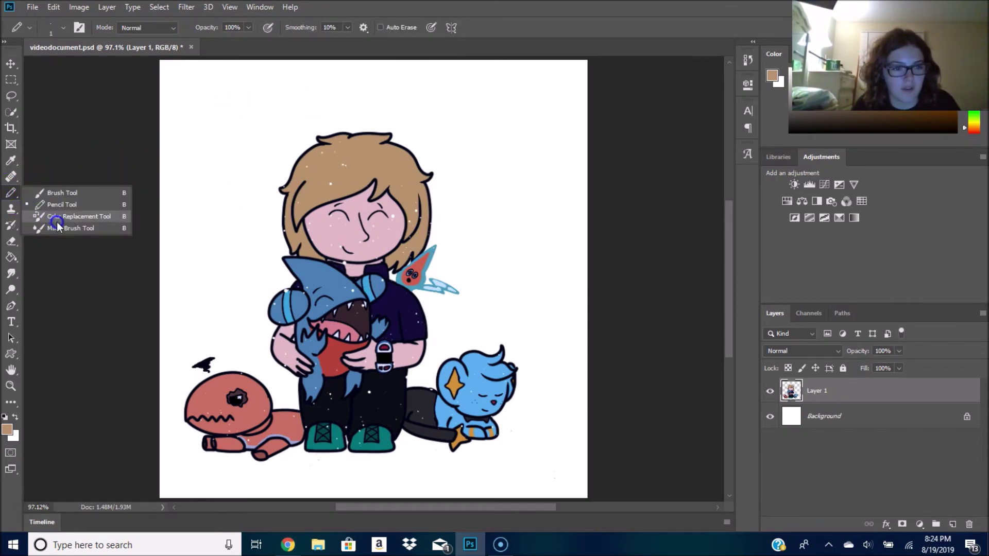
left_click(56, 221)
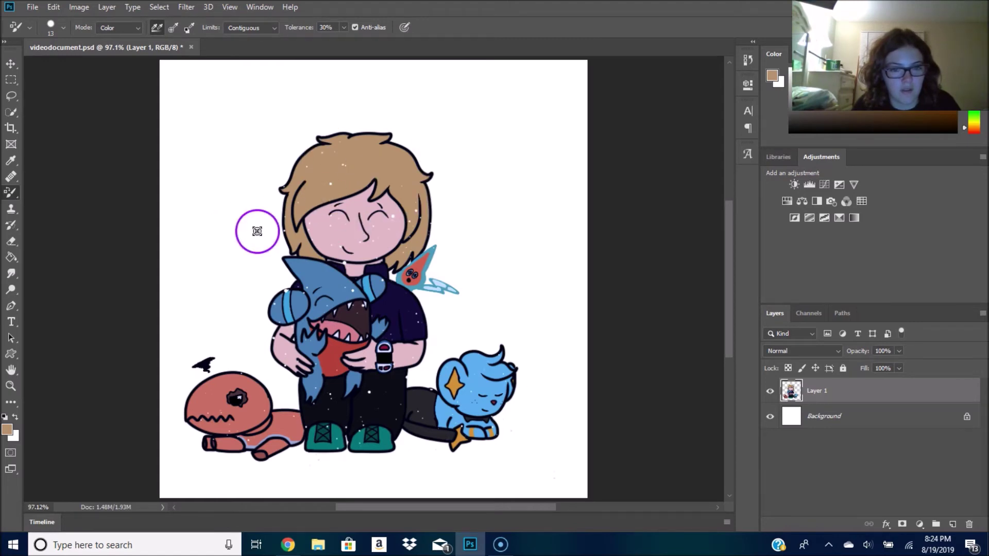
key("bracketright")
key("bracketright")
key("bracketright")
left_click(375, 221, "alt")
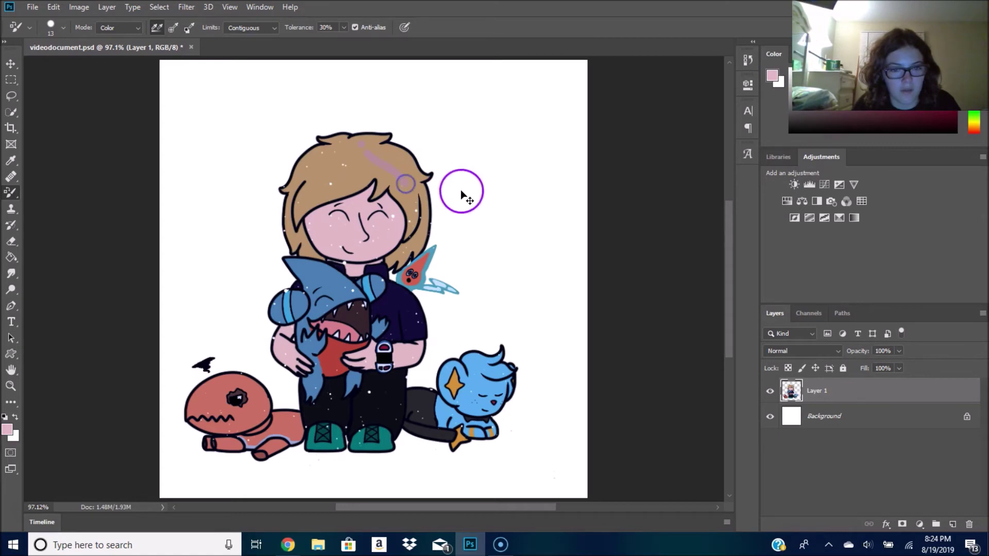
Switch to the Mixer Brush Tool, try a short smudge stroke over the character's hair, and undo the stroke
right_click(12, 195)
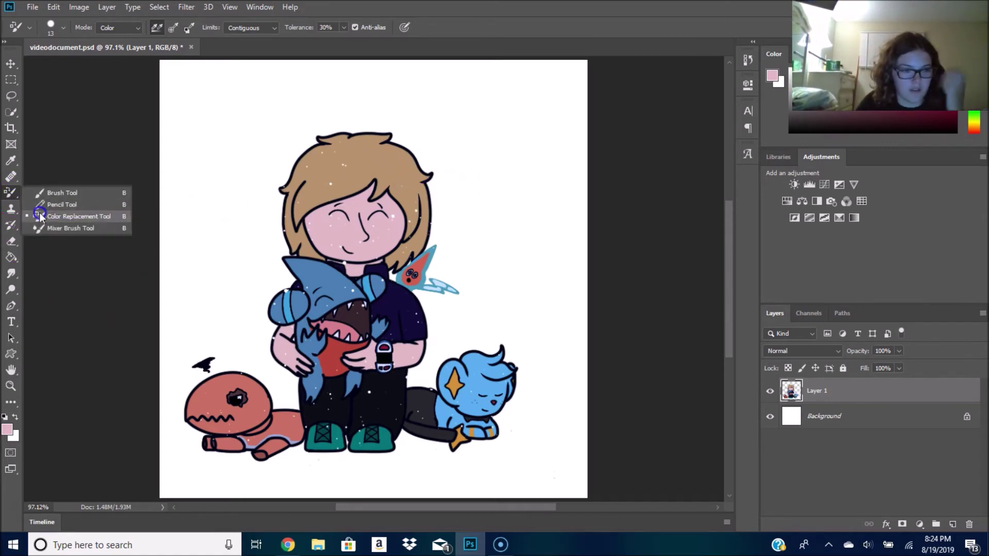
left_click(51, 227)
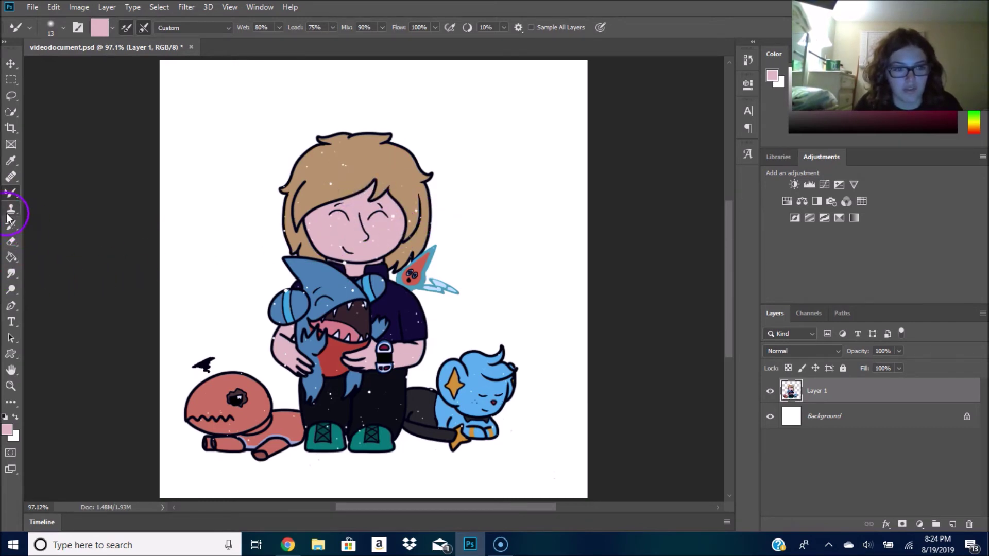
left_click(12, 272)
mouse_move(314, 160)
left_mouse_down()
mouse_move(315, 126)
mouse_move(324, 133)
left_mouse_up()
key("ctrl+z")
Try erasing the upper half of the character's head with the Eraser Tool and undo it
left_click(11, 241)
left_click_drag(309, 154, 413, 182)
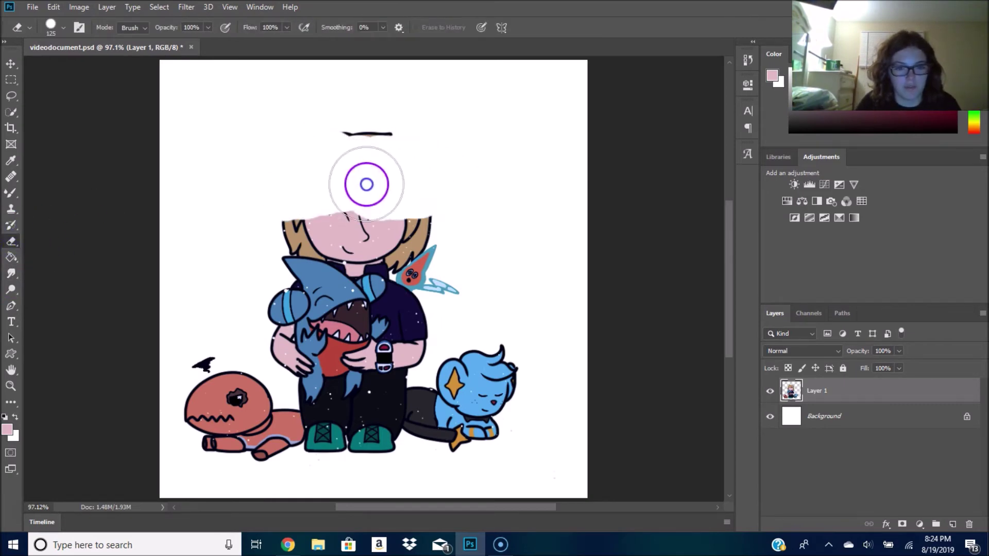
key("ctrl+z")
Try several Background Eraser strokes across the character's hair and face, and undo them
left_click_drag(11, 241, 46, 256)
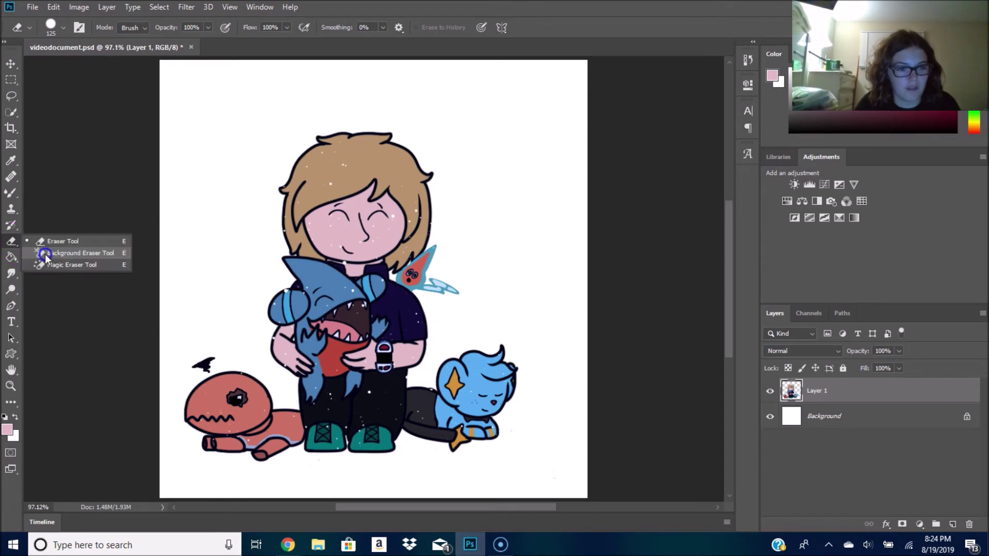
left_click(53, 256)
left_click_drag(282, 191, 396, 164)
left_click_drag(394, 211, 282, 224)
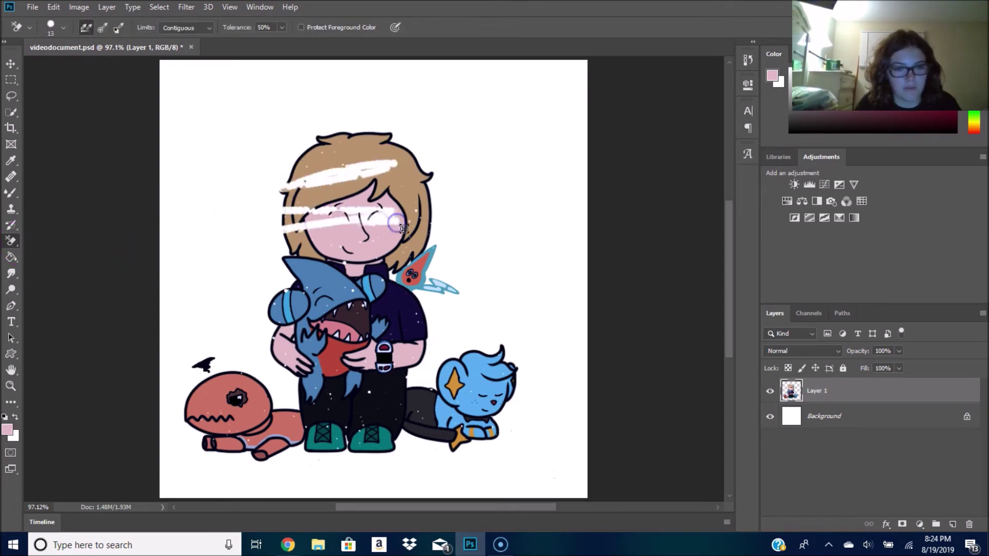
key("ctrl+z")
key("ctrl+z")
Clear the face, hair, neck, shirt, shark body and mouth colors one by one with the Magic Eraser Tool
left_click(11, 241)
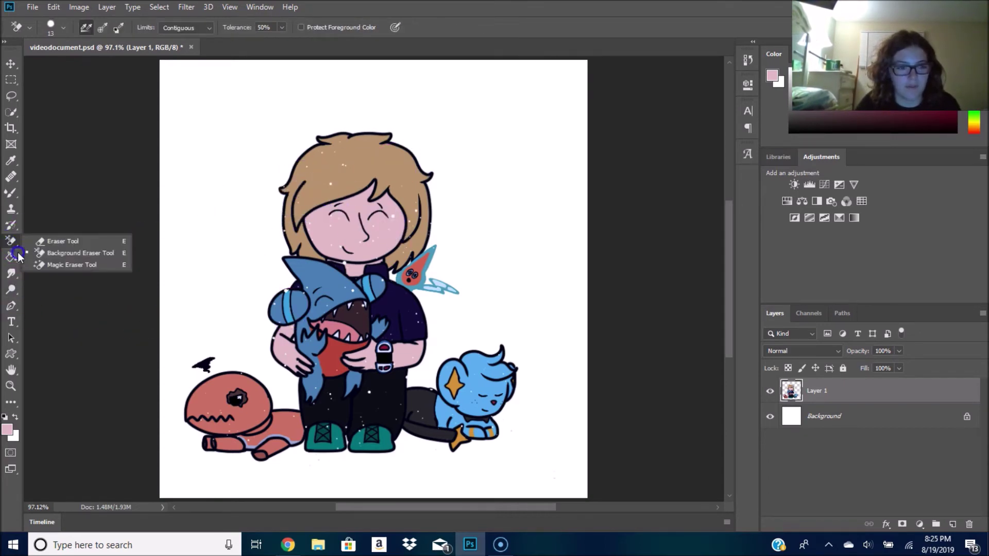
left_click(47, 265)
left_click(381, 223)
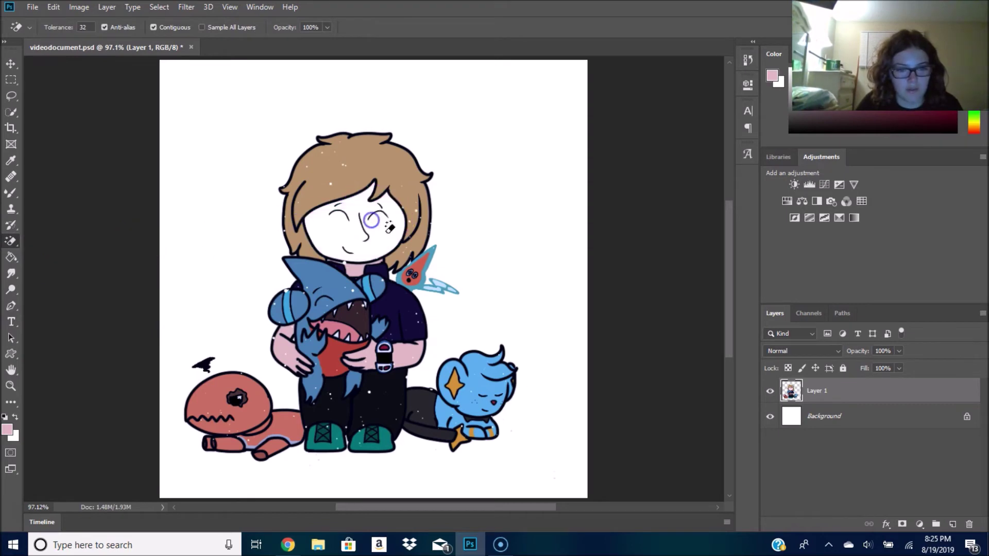
left_click(410, 193)
left_click(360, 272)
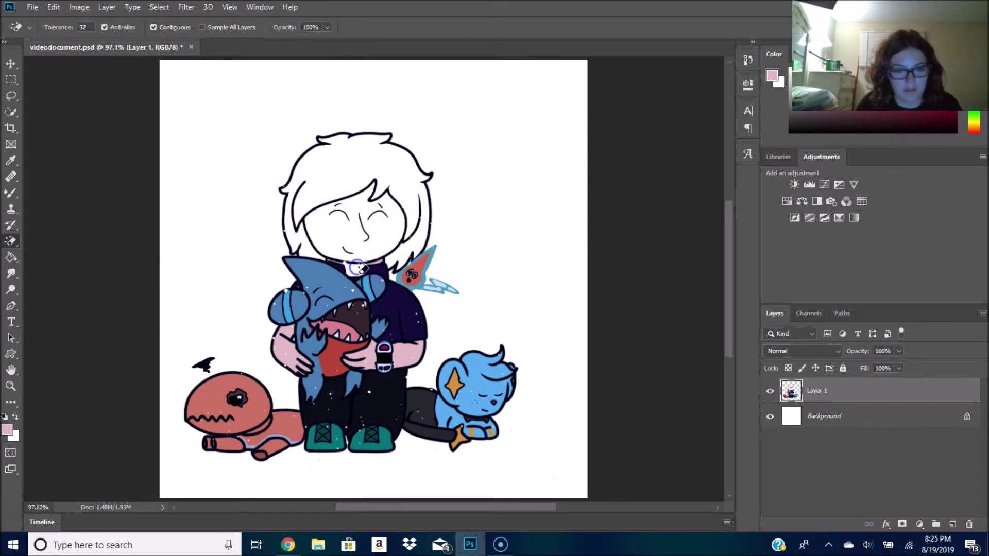
left_click(407, 298)
left_click(349, 315)
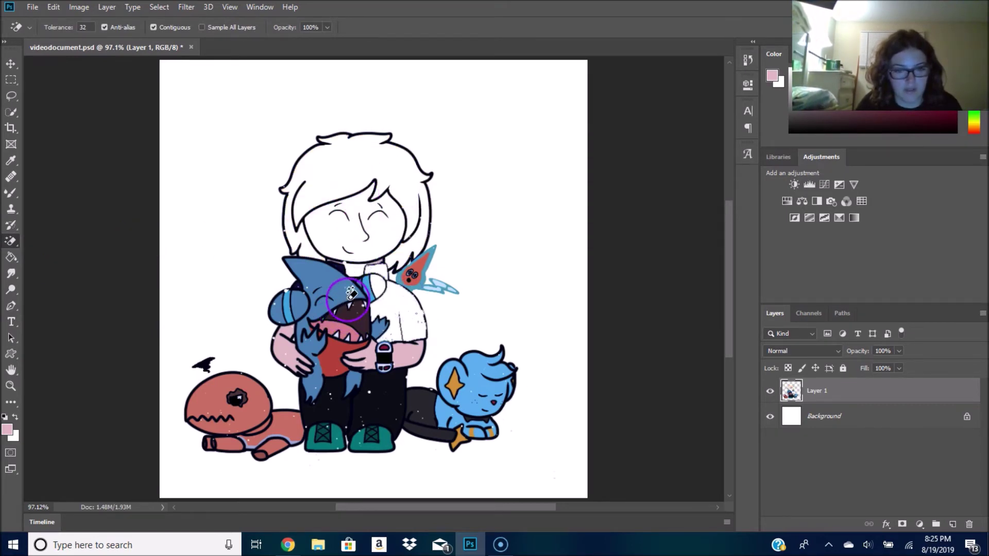
left_click(350, 334)
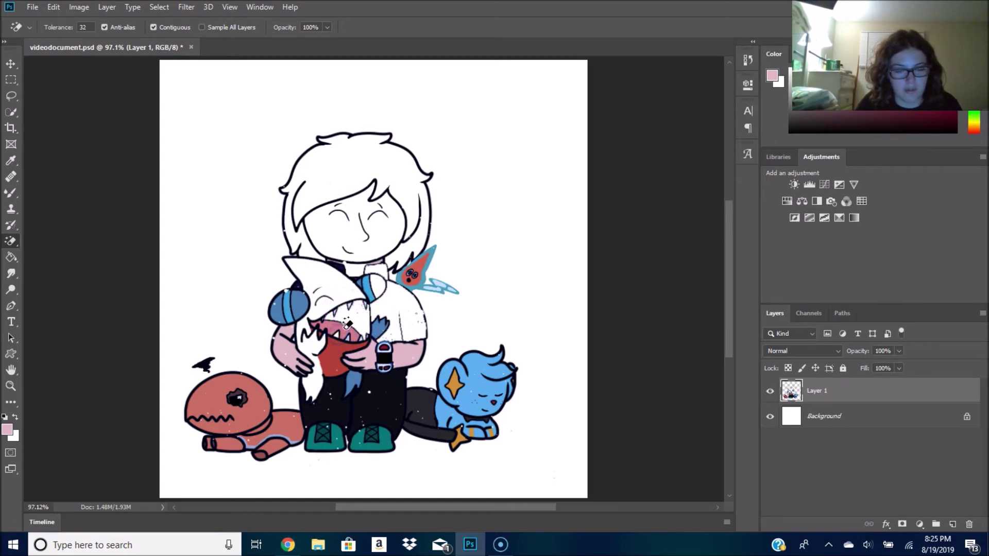
left_click(352, 335)
Try clearing the black outlines as well, and undo all the Magic Eraser removals back to the full-color artwork
key("ctrl+z")
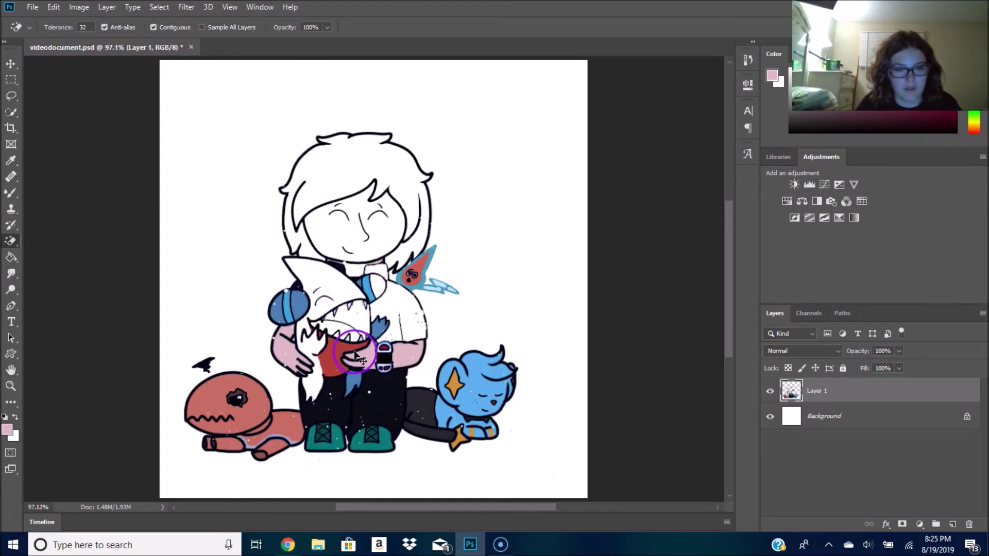
key("ctrl+shift+z")
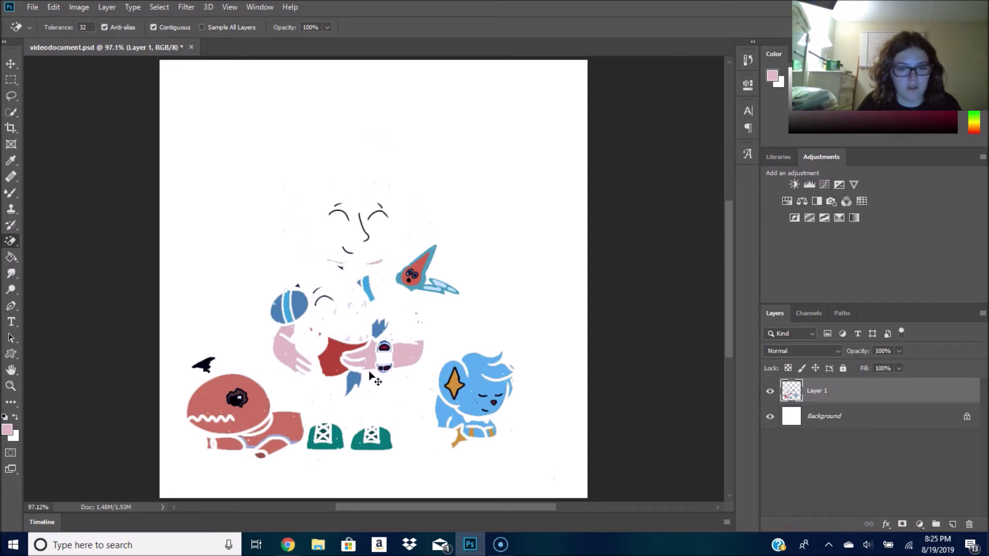
key("ctrl+z")
key("ctrl+shift+z")
key("ctrl+z")
key("ctrl+shift+z")
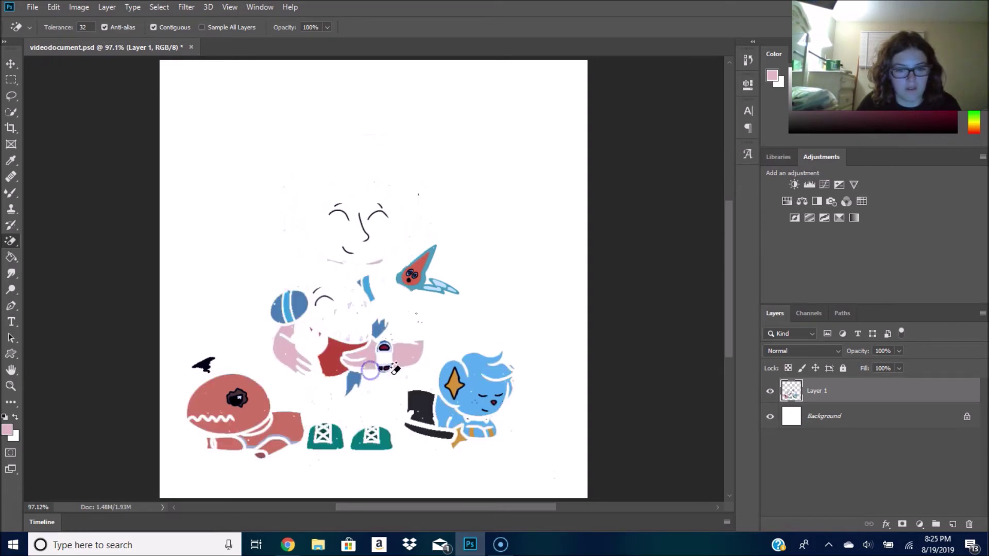
key("ctrl+z")
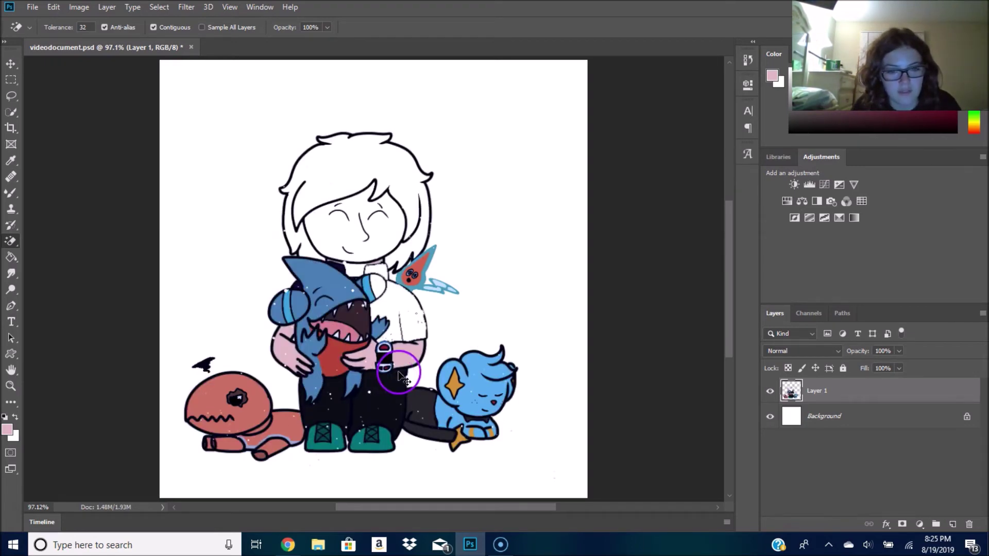
key("ctrl+z")
key("ctrl+z")
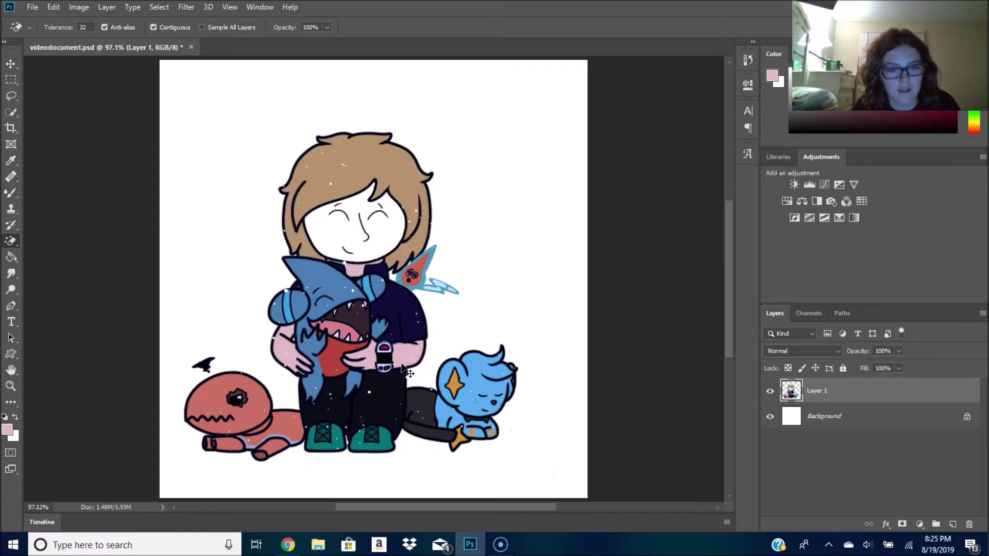
key("ctrl+z")
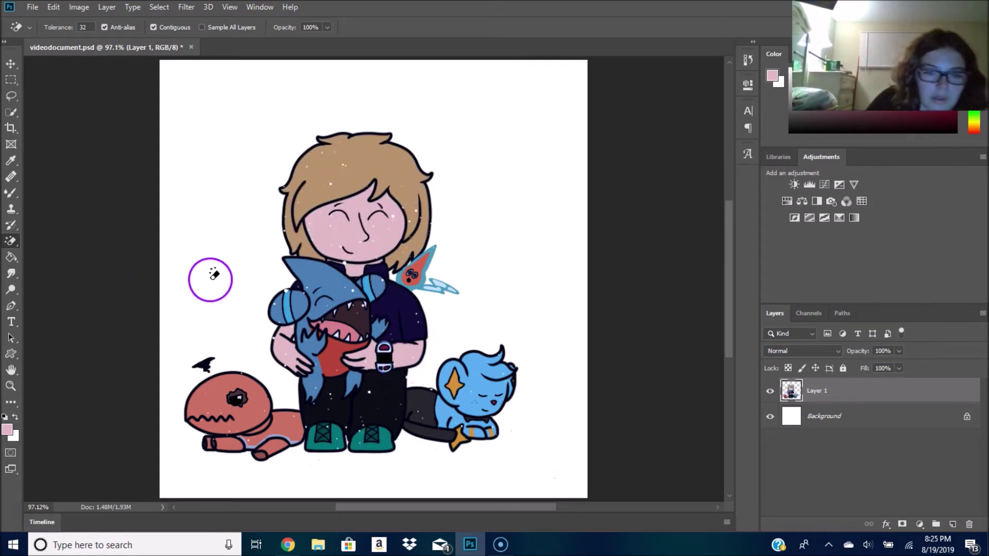
Try filling the white area around the character with the pink foreground color using the Paint Bucket Tool, and undo the fill
left_click(10, 257)
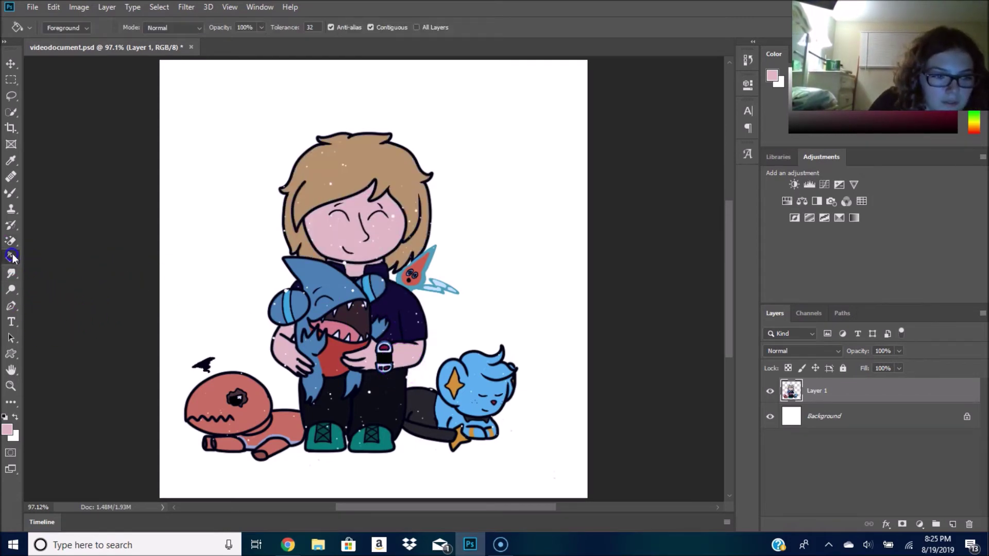
left_click(191, 226)
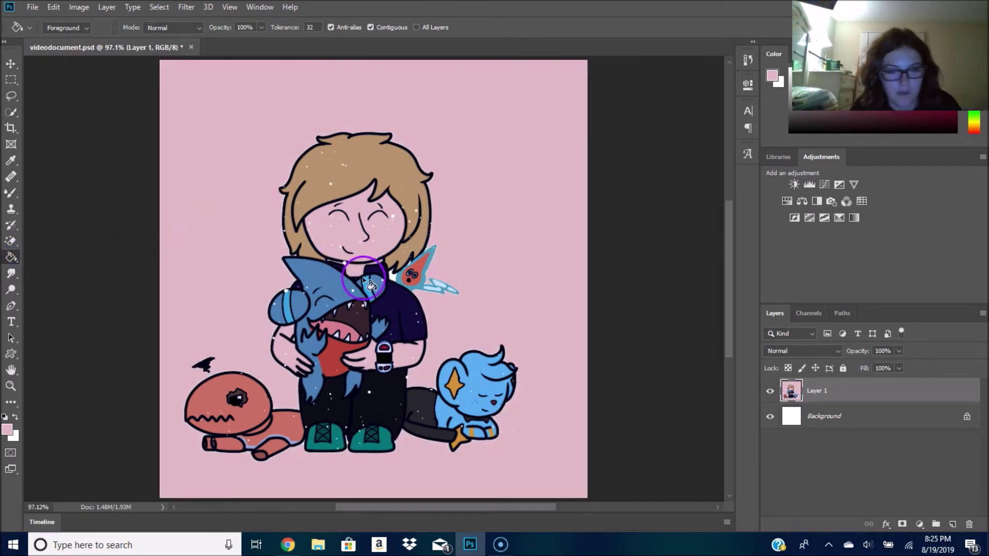
key("ctrl+z")
Try smearing the left side of the hair into the face with the Smudge Tool at 50% strength, and undo it
left_click(38, 303)
left_click(11, 273)
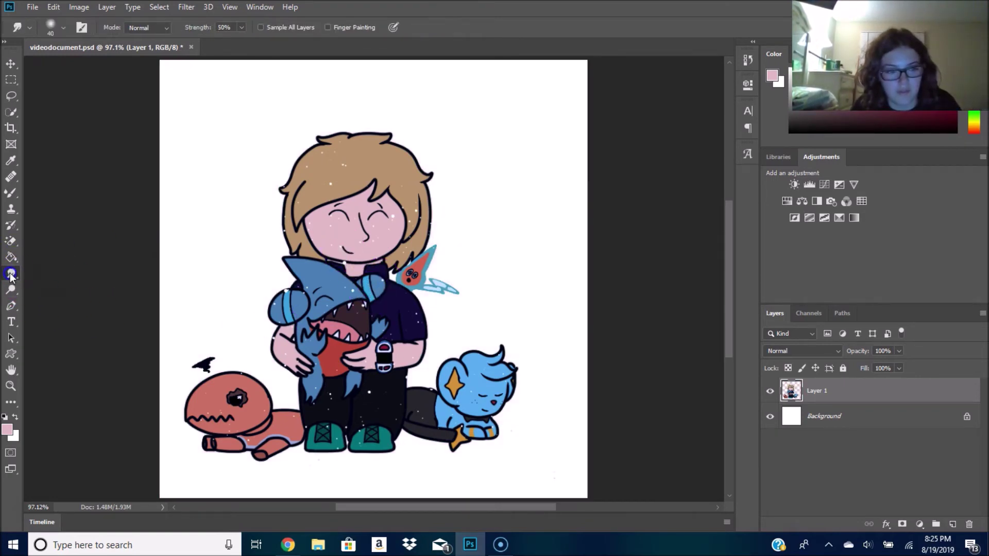
left_click_drag(278, 227, 323, 210)
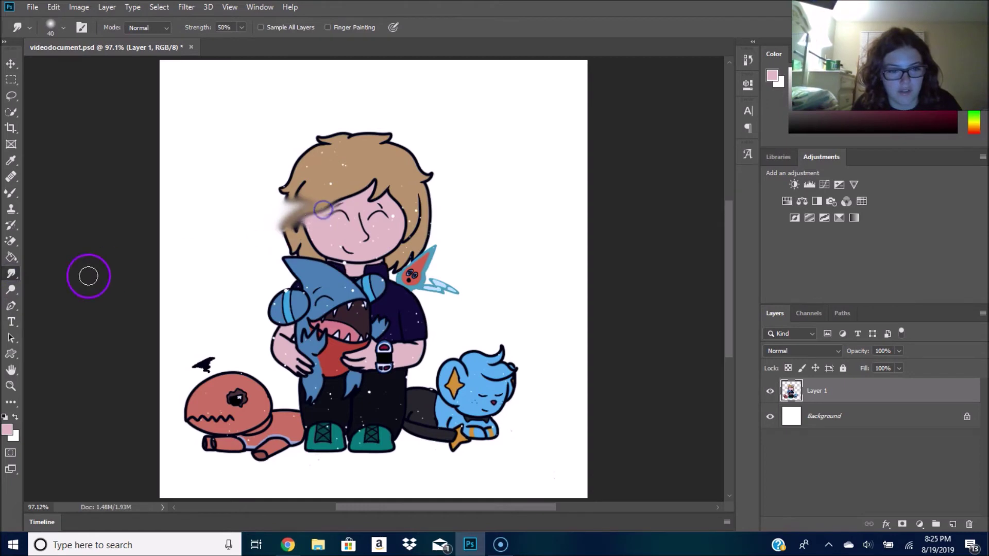
key("ctrl+z")
Try a diagonal pink-to-white linear gradient from the canvas's upper-left area with the Gradient Tool, and undo it
mouse_move(11, 257)
left_mouse_down()
mouse_move(27, 270)
mouse_move(45, 257)
left_mouse_up()
left_click_drag(157, 196, 207, 266)
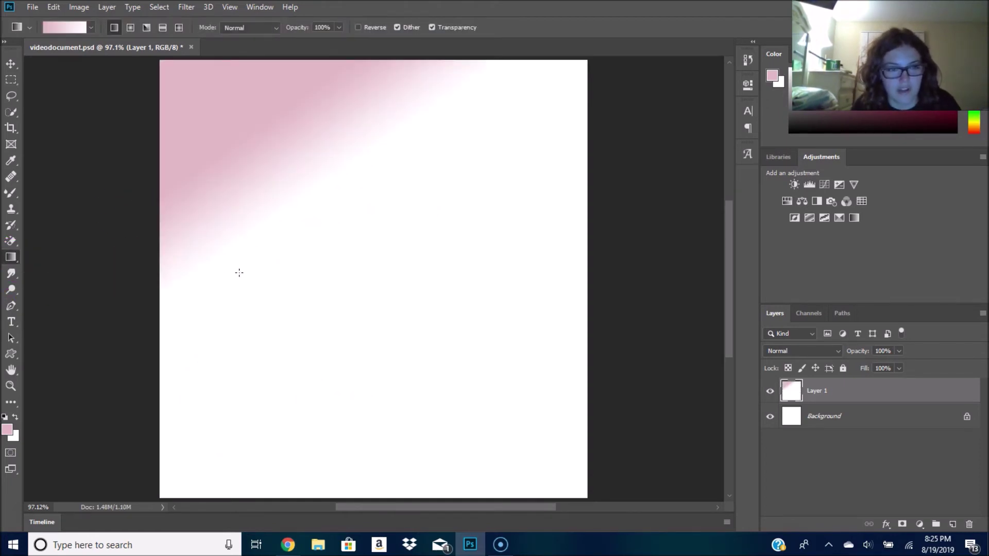
key("ctrl+z")
Replace the Gradient Tool in the toolbar with the 3D Material Drop Tool
left_click_drag(11, 257, 59, 278)
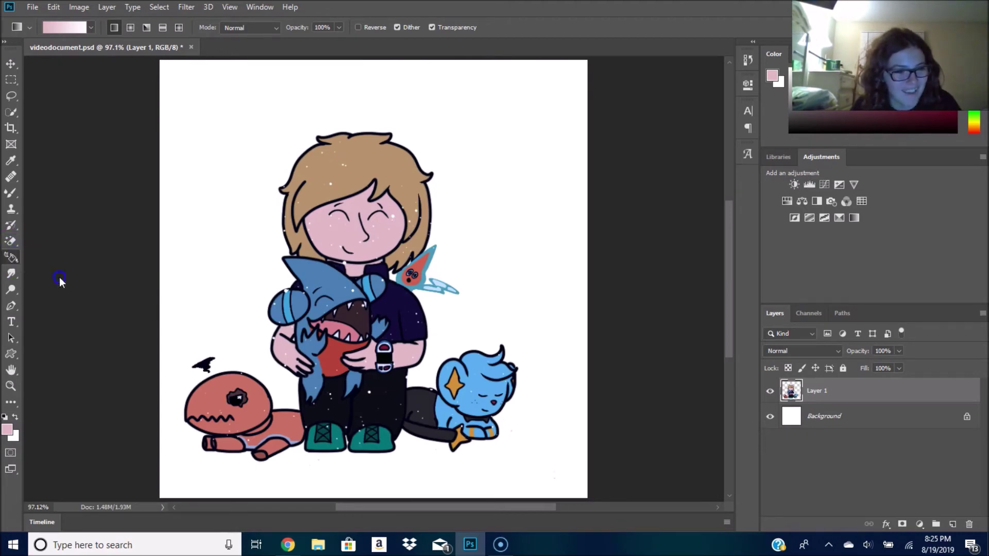
left_click_drag(15, 258, 87, 280)
left_click(11, 273)
Lighten the left part of the character's face and hair with the Dodge Tool at 50% exposure on midtones
left_click(12, 291)
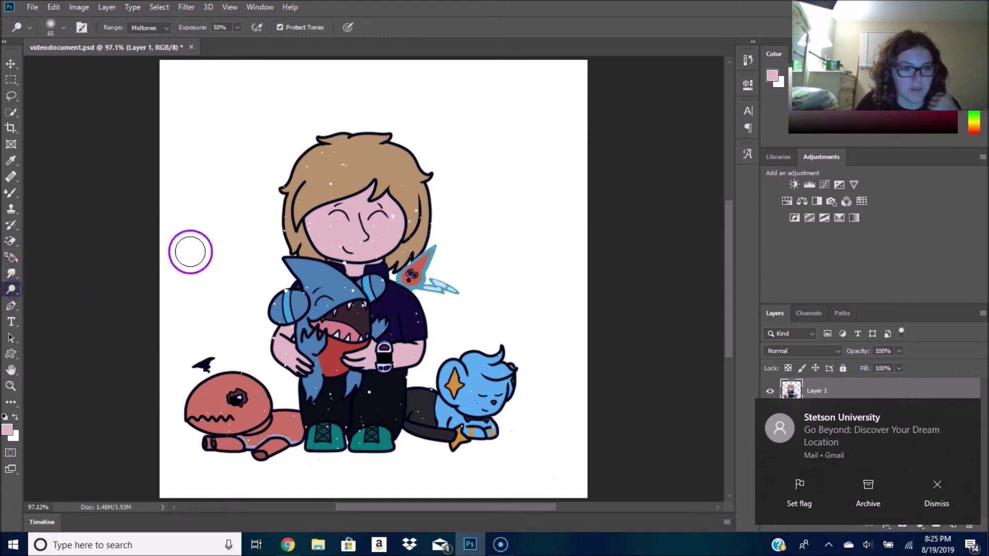
left_click_drag(6, 290, 11, 290)
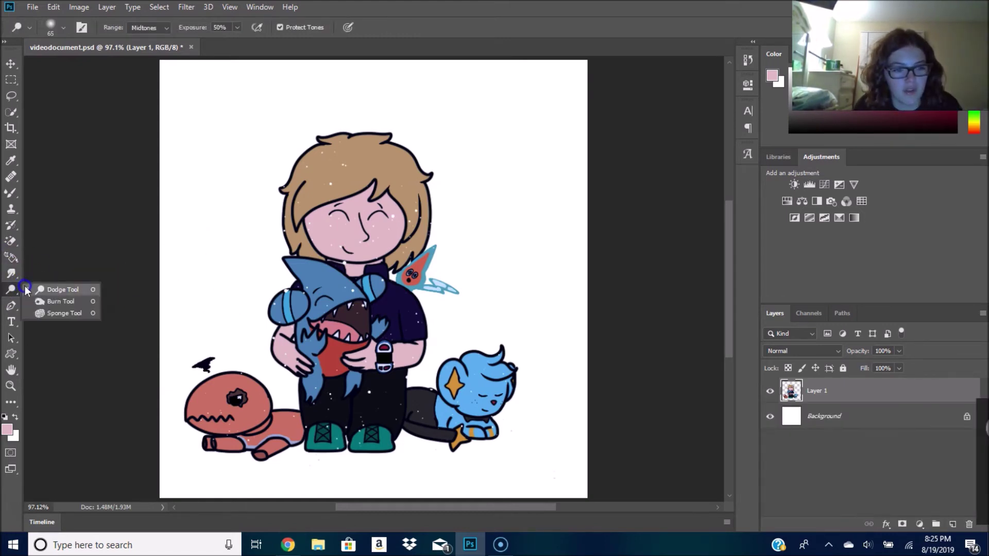
left_click(13, 292)
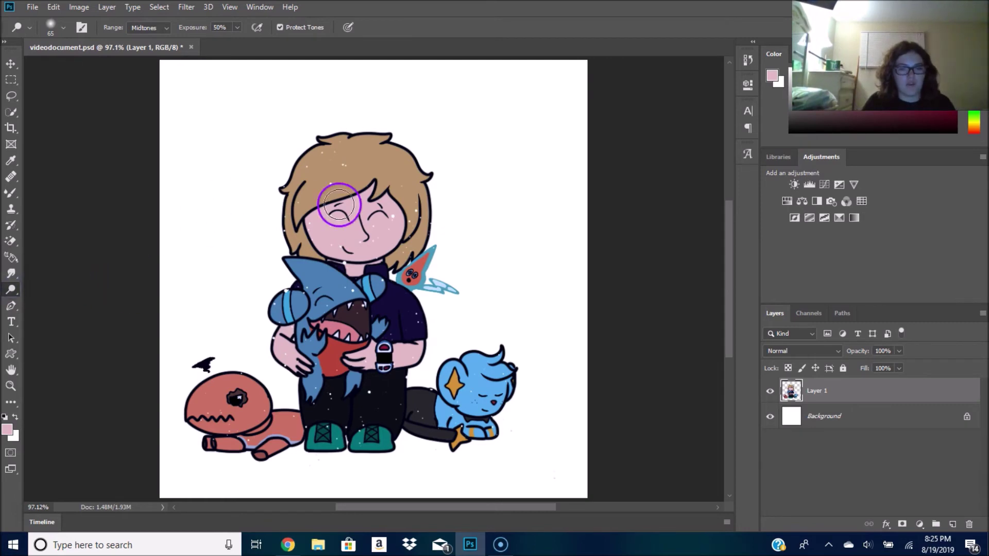
mouse_move(340, 206)
left_mouse_down()
mouse_move(334, 253)
mouse_move(308, 250)
mouse_move(327, 196)
mouse_move(296, 190)
mouse_move(315, 188)
mouse_move(326, 209)
mouse_move(305, 218)
mouse_move(315, 229)
mouse_move(295, 204)
mouse_move(317, 221)
left_mouse_up()
Darken the right side of the hair and face and parts of the creatures with the Burn Tool at 50% exposure
right_click(11, 289)
left_click(52, 314)
mouse_move(373, 220)
left_mouse_down()
mouse_move(387, 200)
mouse_move(387, 155)
mouse_move(402, 184)
mouse_move(370, 269)
mouse_move(371, 251)
mouse_move(386, 350)
mouse_move(384, 315)
mouse_move(395, 332)
mouse_move(414, 312)
mouse_move(389, 314)
mouse_move(379, 439)
left_mouse_up()
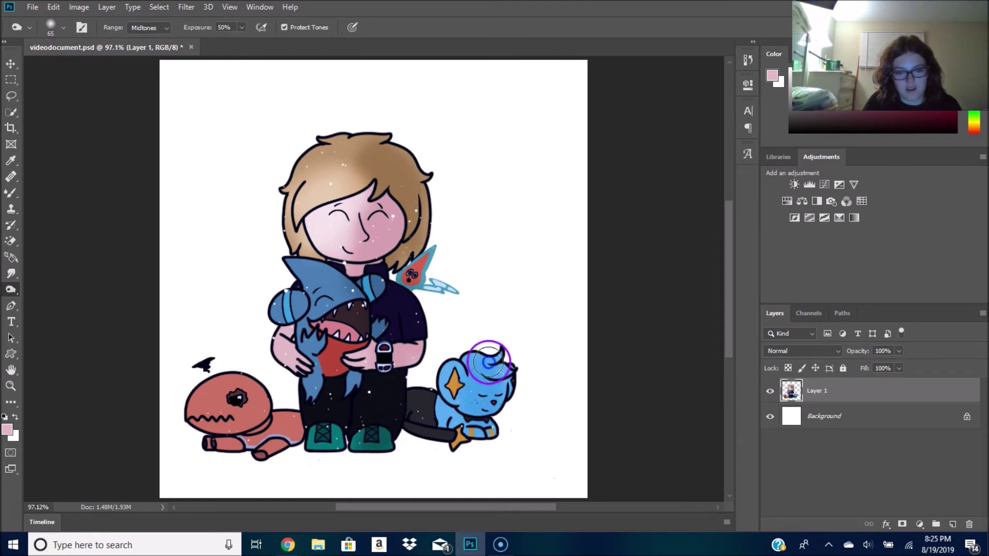
mouse_move(374, 289)
left_mouse_down()
mouse_move(302, 386)
mouse_move(252, 401)
mouse_move(245, 386)
mouse_move(242, 407)
mouse_move(262, 407)
left_mouse_up()
mouse_move(274, 451)
left_mouse_down()
mouse_move(374, 355)
mouse_move(430, 261)
mouse_move(441, 295)
mouse_move(463, 313)
left_mouse_up()
left_click_drag(243, 489, 238, 479)
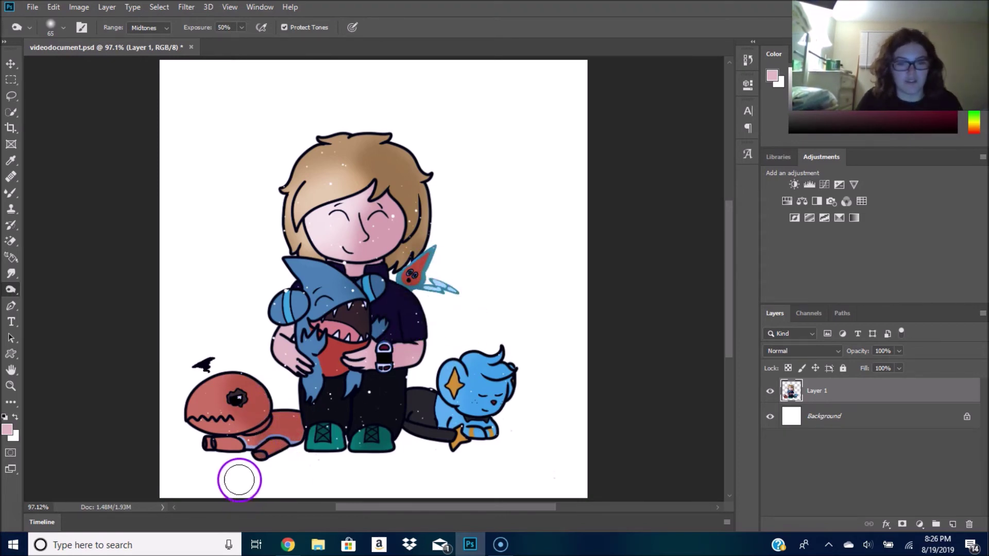
Return to the Dodge Tool and try lightening strokes over the shark, the legs and the red creature
left_click(355, 366)
left_click(18, 288)
left_click(36, 290)
left_click(288, 317)
mouse_move(288, 316)
left_mouse_down()
mouse_move(284, 347)
mouse_move(315, 285)
mouse_move(323, 432)
left_mouse_up()
left_click(252, 407)
mouse_move(252, 407)
left_mouse_down()
mouse_move(236, 388)
mouse_move(227, 411)
mouse_move(240, 395)
left_mouse_up()
mouse_move(523, 444)
left_mouse_down()
mouse_move(520, 457)
mouse_move(467, 407)
mouse_move(497, 393)
mouse_move(622, 424)
left_mouse_up()
Step back through the history to remove the dodge and burn strokes from the artwork
key("ctrl+alt+z")
key("ctrl+alt+z")
key("ctrl+alt+z")
key("ctrl+alt+z")
key("ctrl+alt+z")
key("ctrl+alt+z")
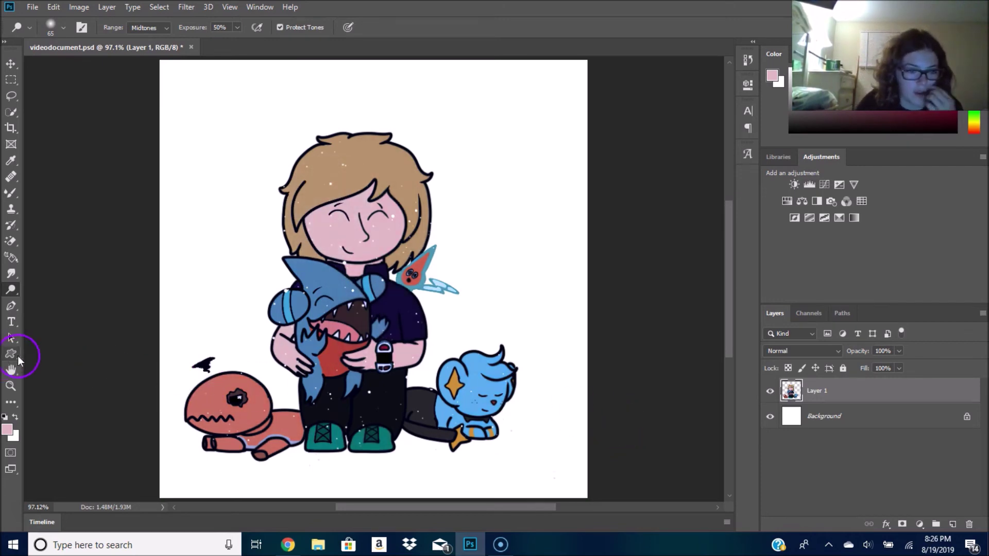
Try a path with the Pen Tool beside the character, close the Curvature Pen tip, delete the path, and switch to another pen variant
left_click_drag(17, 306, 51, 302)
left_click_drag(242, 195, 219, 282)
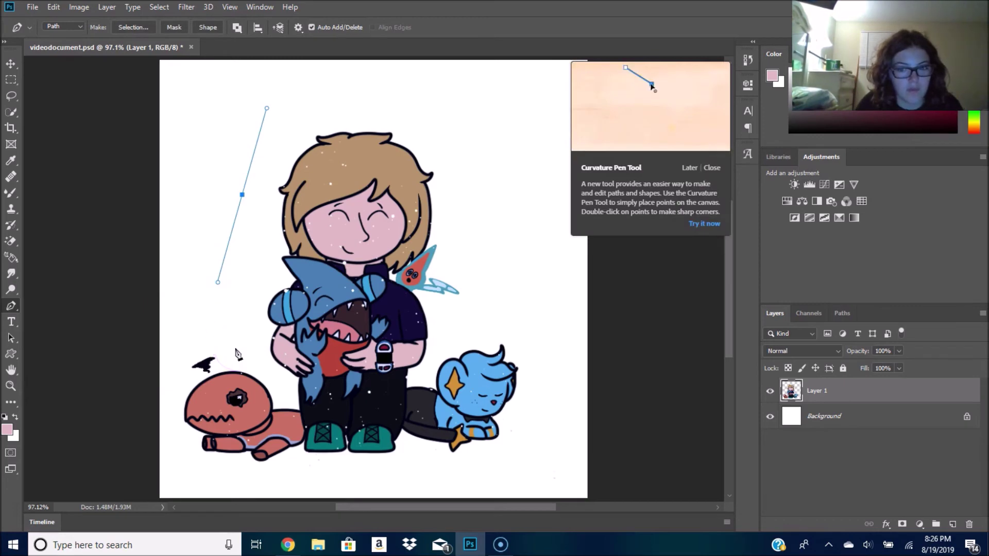
left_click(711, 167)
left_click_drag(232, 148, 225, 274)
key("Delete")
key("Delete")
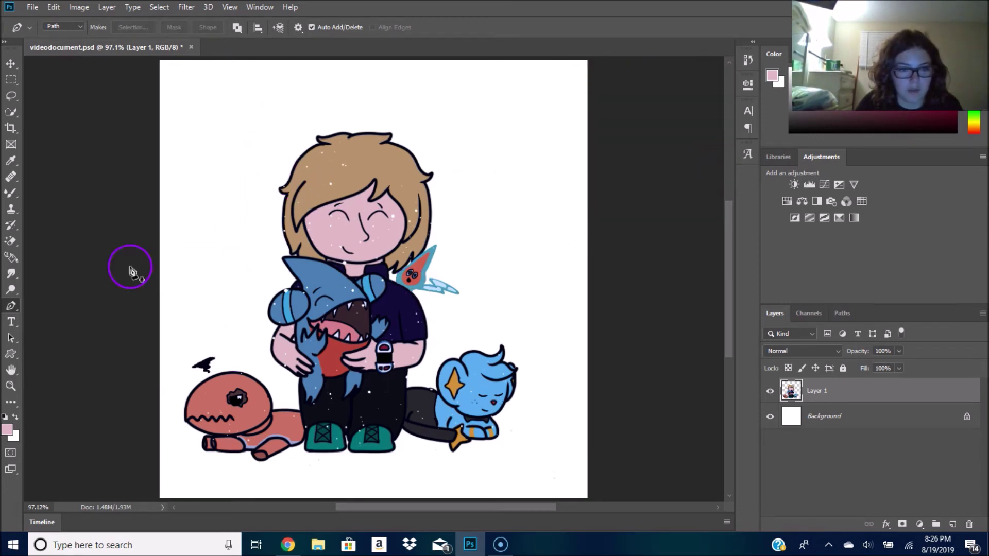
left_click_drag(10, 310, 47, 318)
Add the text "This is text." with the Type Tool at 6 pt and move it above the character's head
left_click(15, 326)
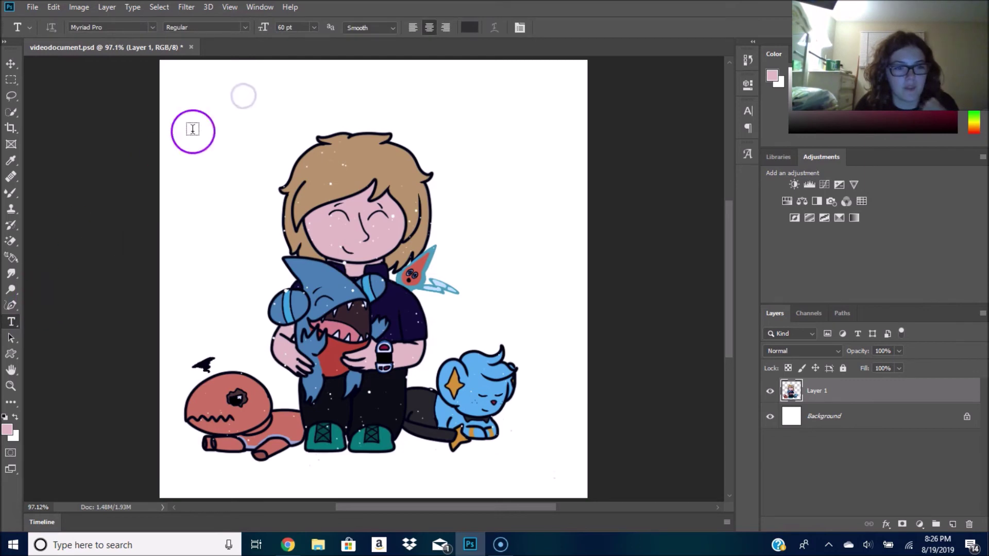
left_click(347, 135)
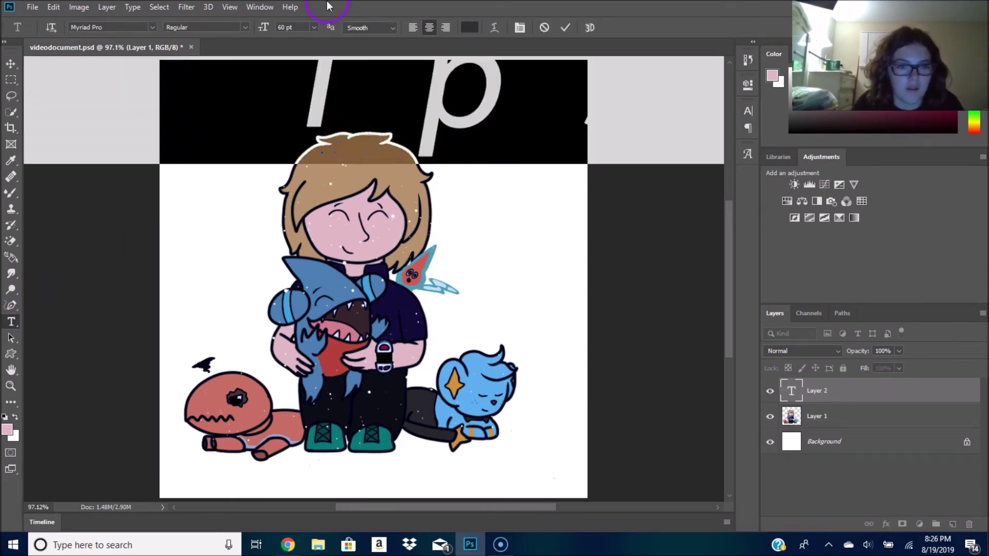
left_click(315, 27)
left_click(295, 54)
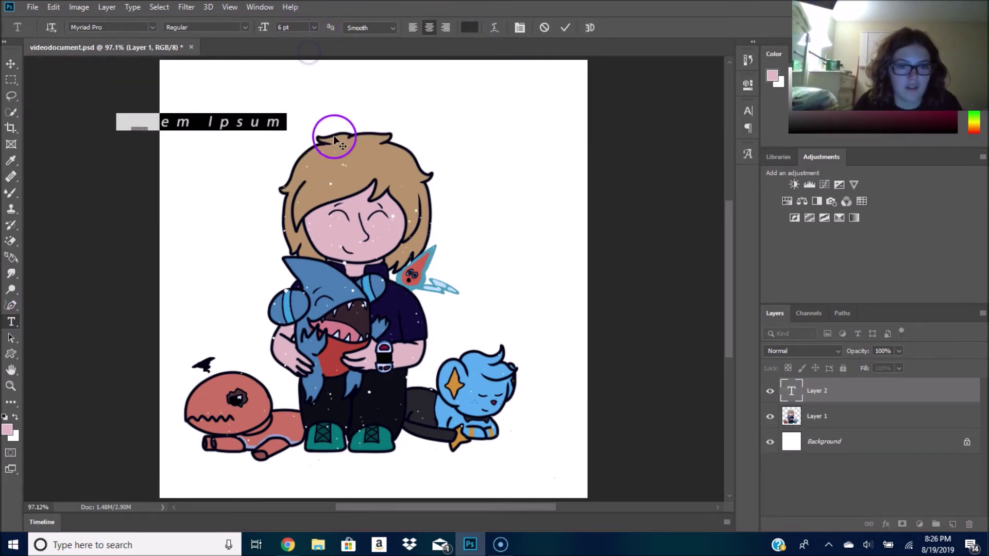
type("This is text.")
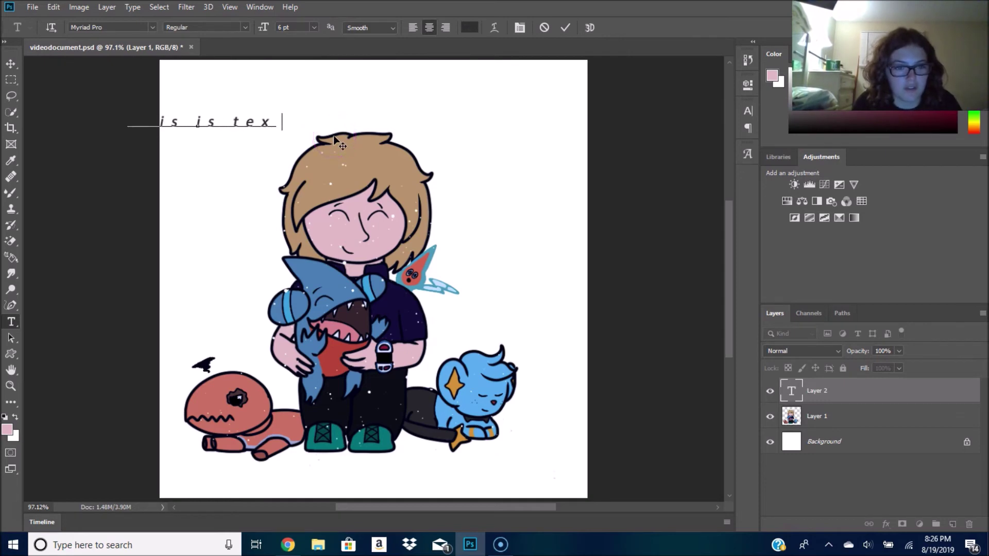
left_click_drag(267, 154, 380, 128)
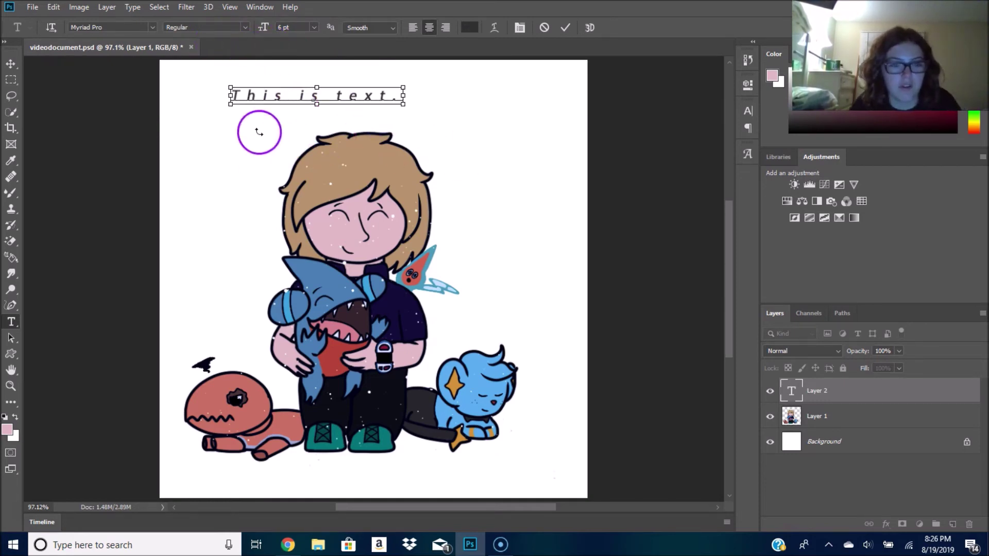
Change the whole "This is text." line to the Lucida Console font at 10 pt
key("ctrl+a")
left_click(150, 27)
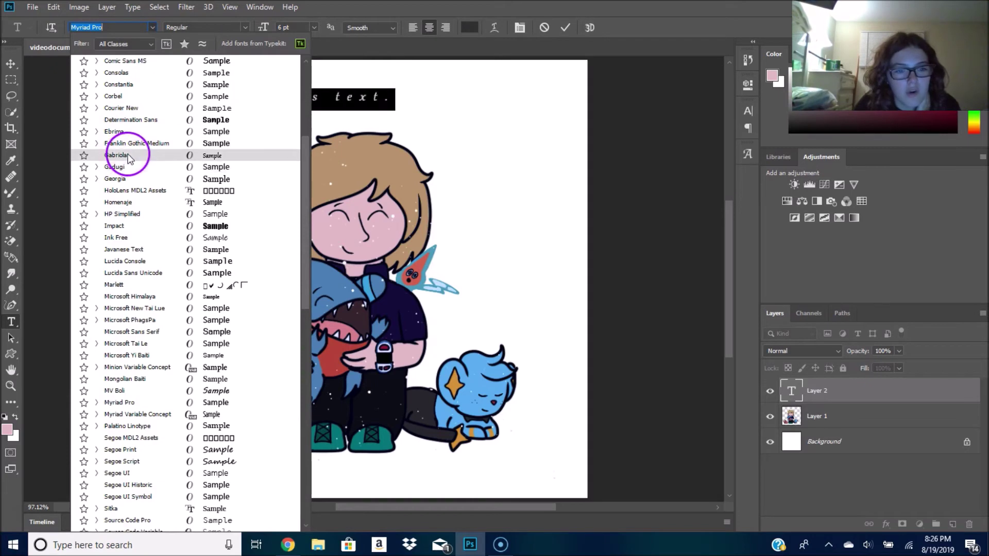
scroll(128, 155, "down", 3)
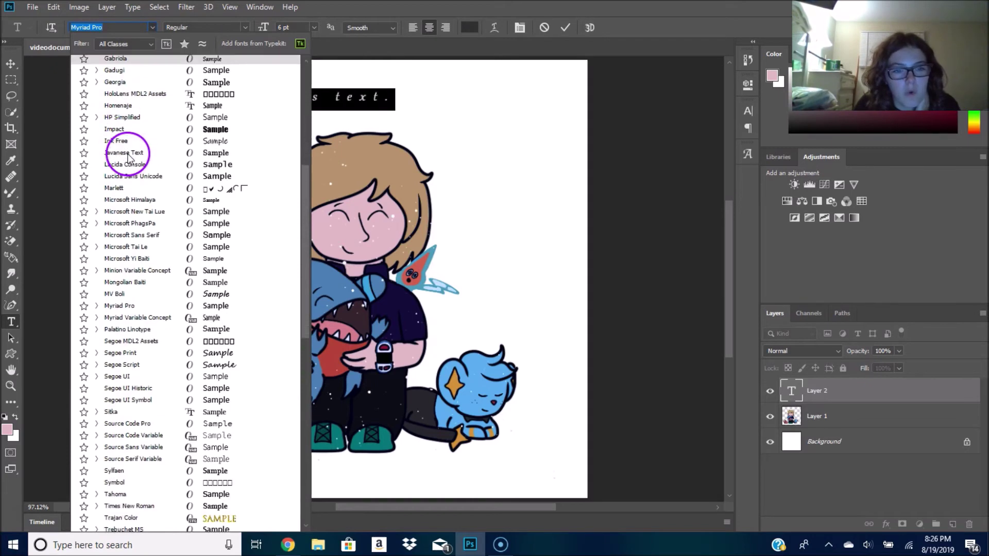
left_click(229, 166)
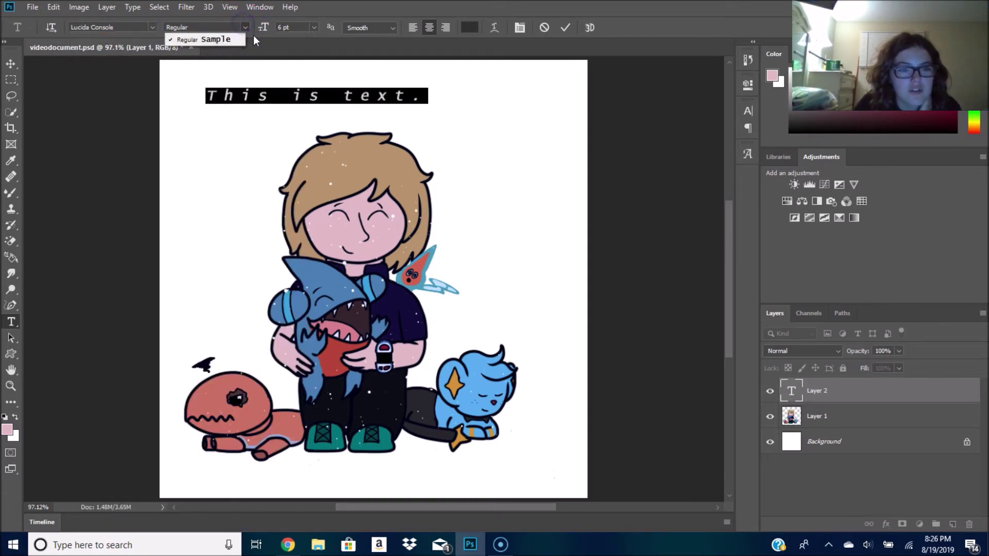
left_click(314, 24)
left_click(311, 77)
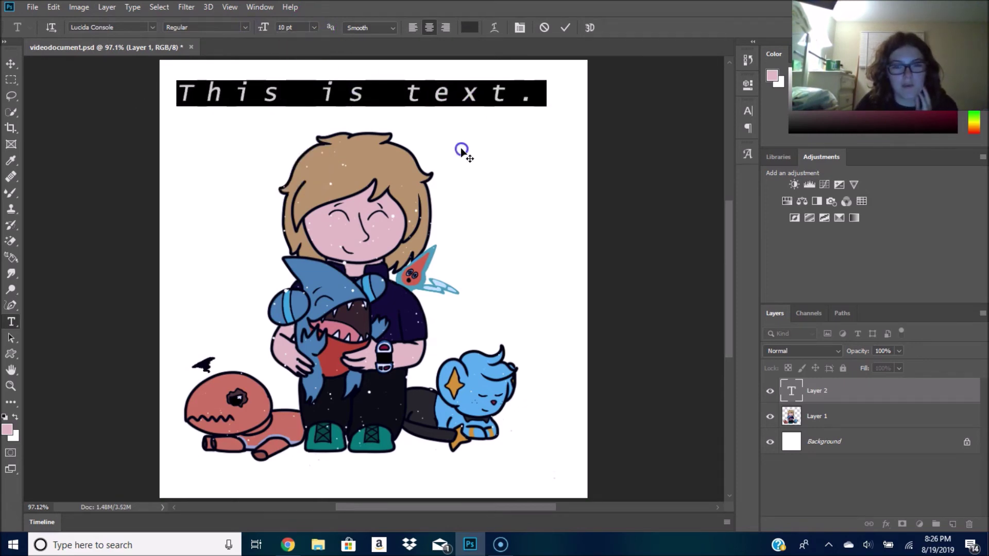
Try Strong anti-aliasing on the text and return it to Smooth
left_click(393, 27)
left_click(361, 55)
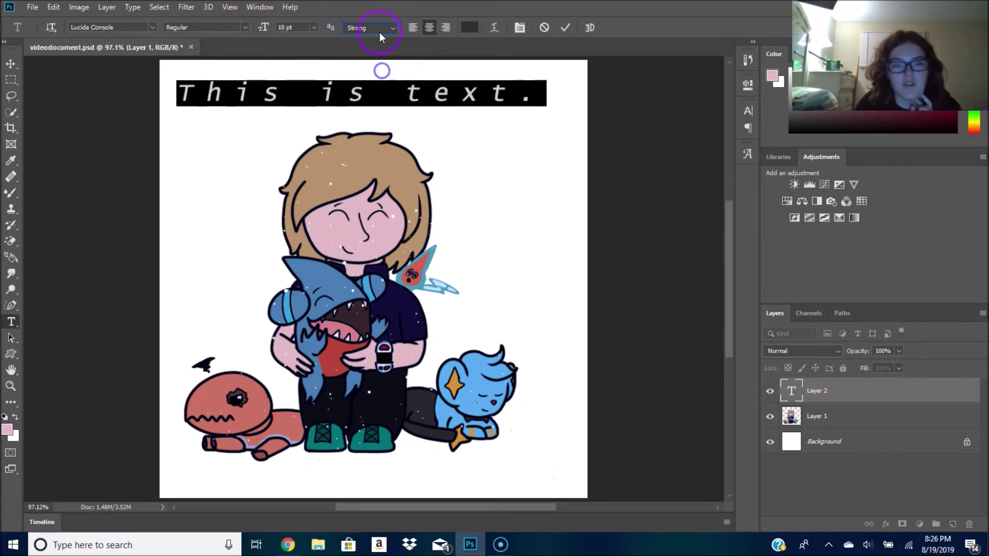
left_click(395, 26)
left_click(376, 65)
left_click(390, 28)
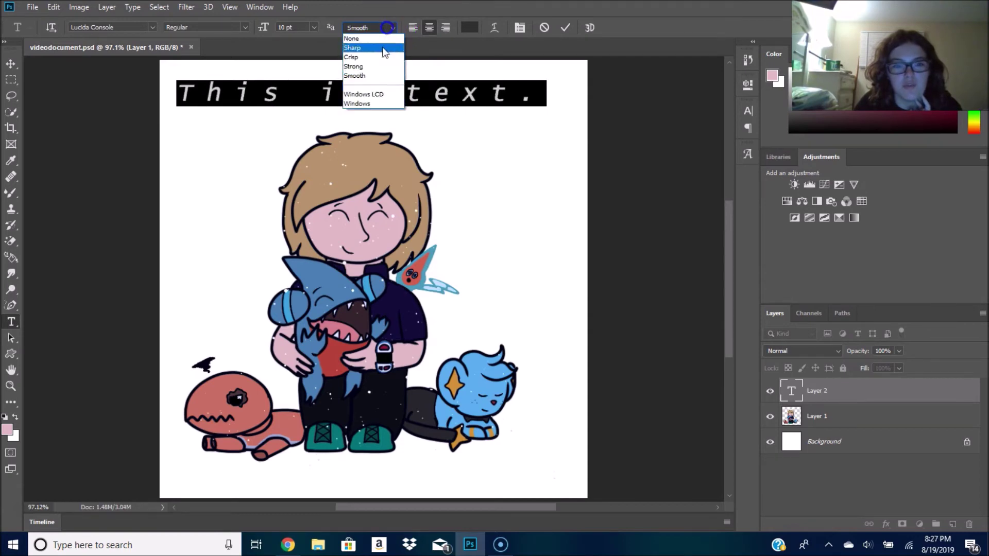
Try the other text alignments, restore centred alignment and commit the text
left_click(434, 28)
left_click(444, 27)
left_click(428, 28)
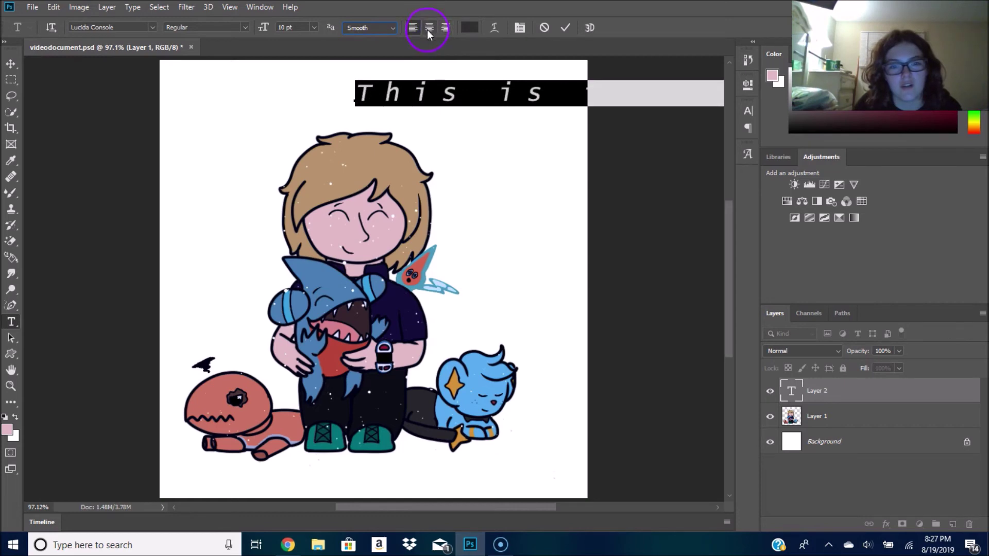
left_click(564, 27)
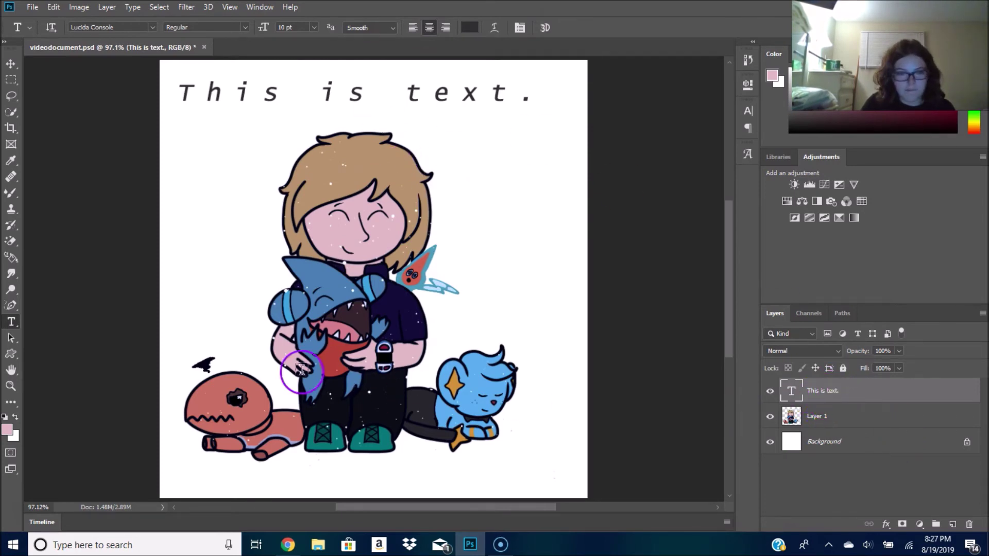
Try selecting the text above the character with the Path Selection Tool
left_click(11, 338)
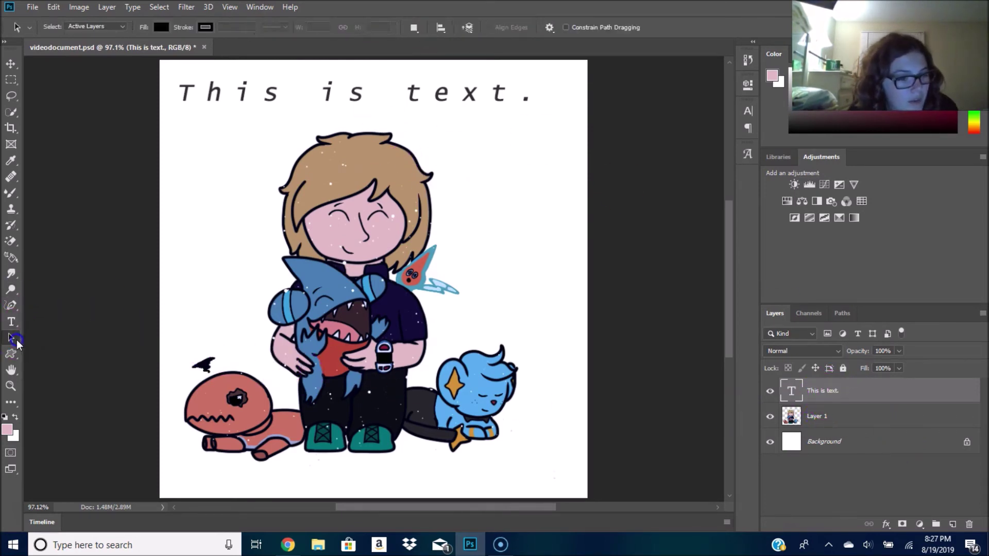
left_click_drag(254, 122, 317, 95)
left_click(443, 127)
left_click_drag(16, 342, 42, 342)
left_click_drag(171, 82, 481, 123)
left_click(468, 216)
Try the Custom Shape Tool with a 100 by 100 px speech bubble and a larger freehand one, and undo both
left_click(6, 356)
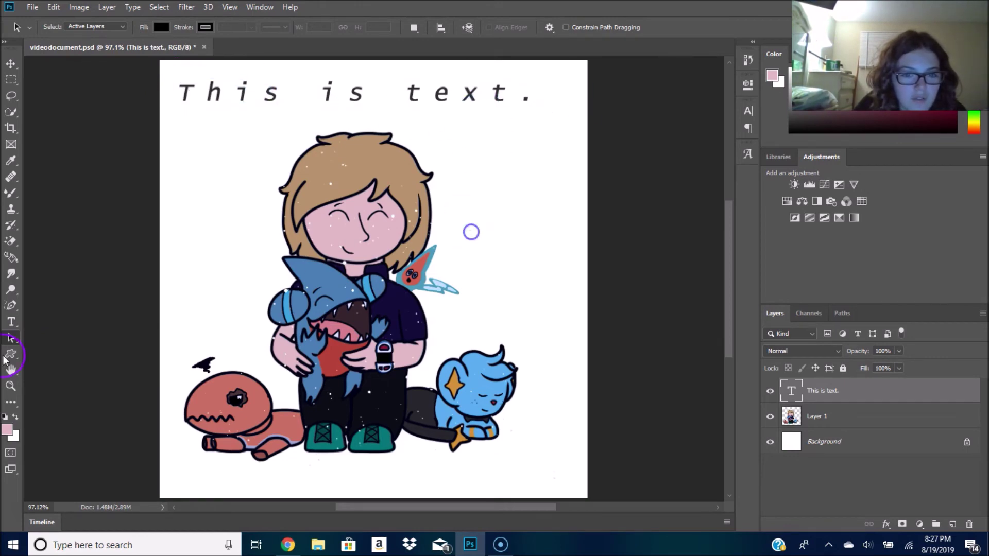
right_click(19, 356)
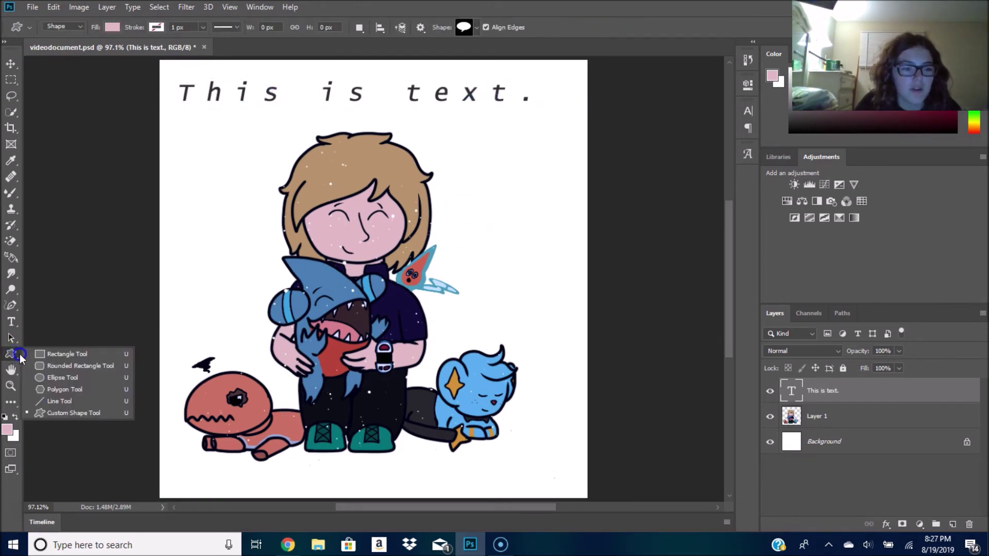
left_click(40, 342)
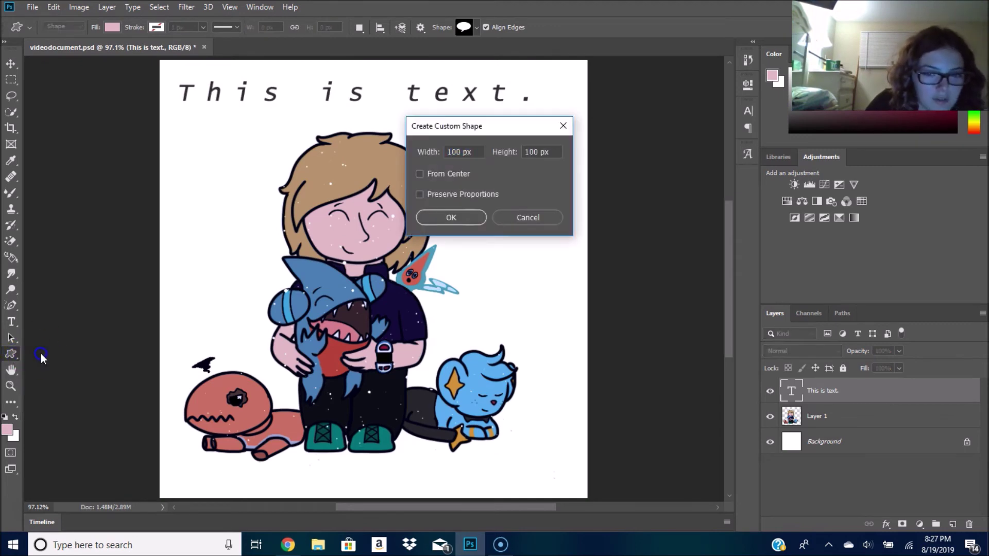
left_click(466, 214)
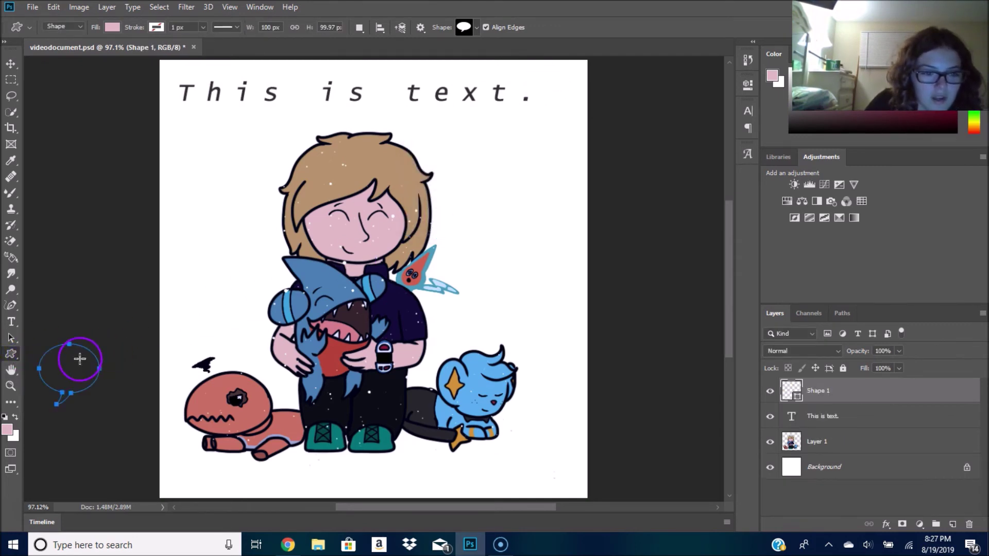
left_click_drag(90, 405, 316, 213)
key("ctrl+z")
key("ctrl+z")
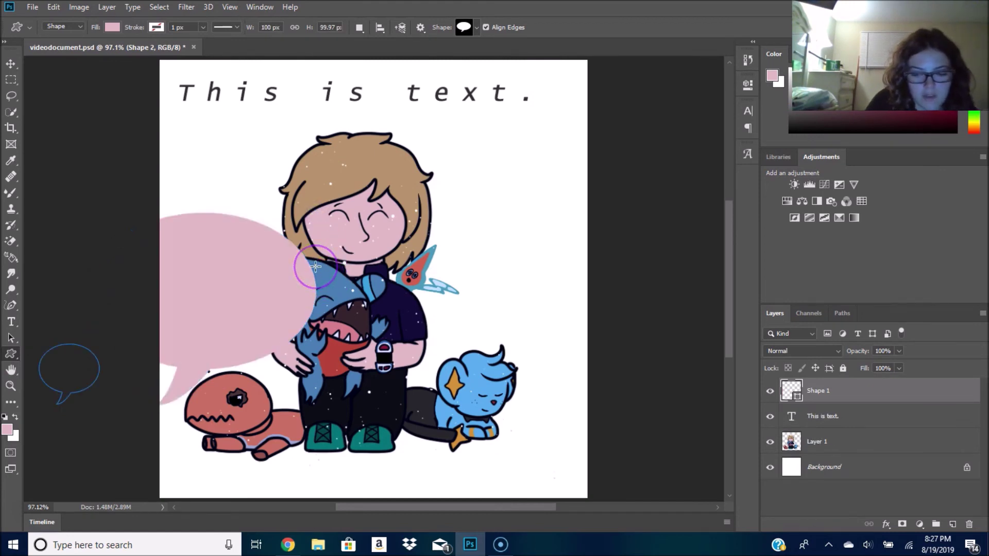
Try a tall rectangle beside the character's head with the Rectangle Tool, undo it, and show the shape tool variants again
right_click(11, 354)
left_click(62, 349)
left_click_drag(205, 160, 240, 273)
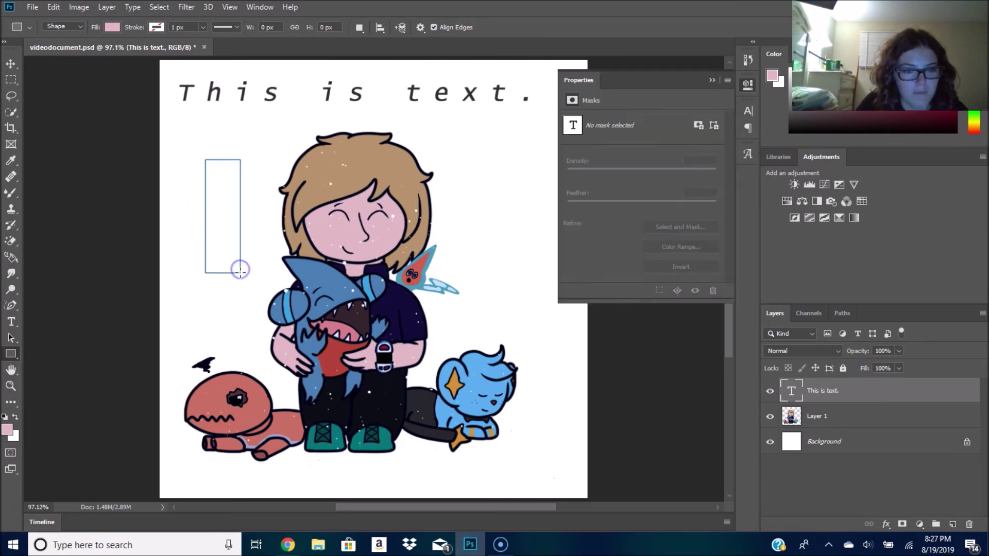
key("ctrl+z")
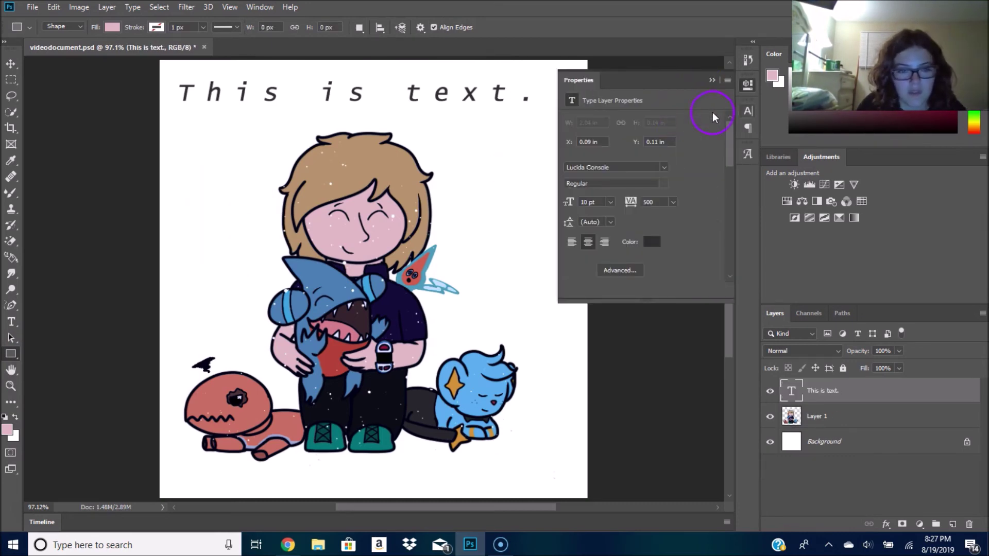
right_click(11, 354)
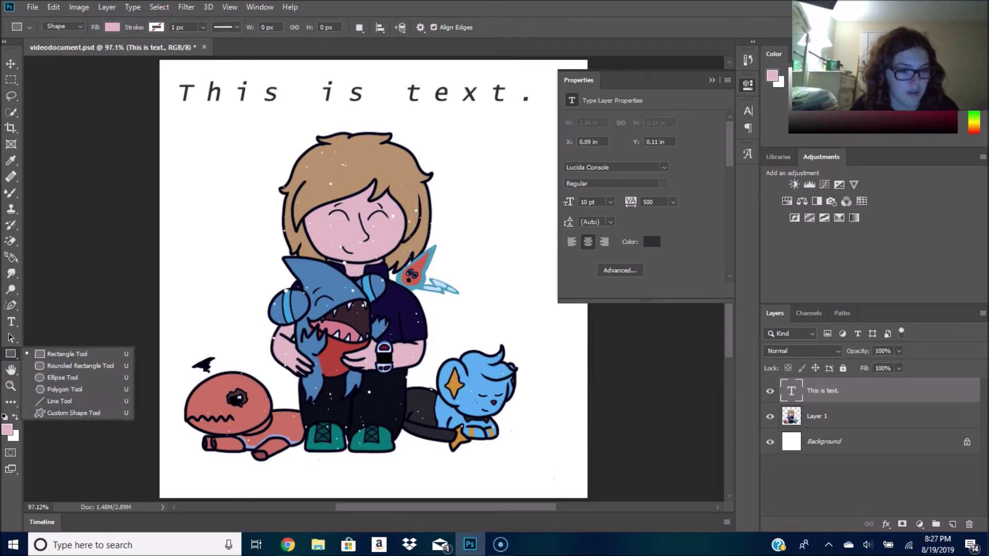
Pan around the artwork with the Hand Tool and again while the Mixer Brush is active, collapsing the open properties in between
left_click(11, 370)
mouse_move(346, 230)
left_mouse_down()
mouse_move(391, 242)
mouse_move(334, 262)
mouse_move(310, 221)
mouse_move(305, 151)
mouse_move(283, 226)
mouse_move(336, 227)
left_mouse_up()
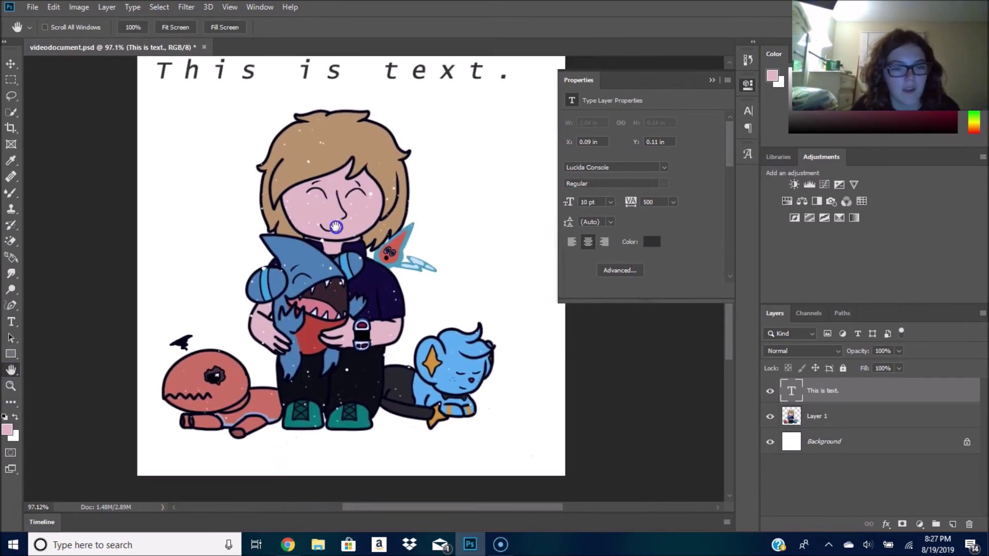
left_click(10, 195)
left_click(712, 80)
left_click_drag(533, 267, 455, 237)
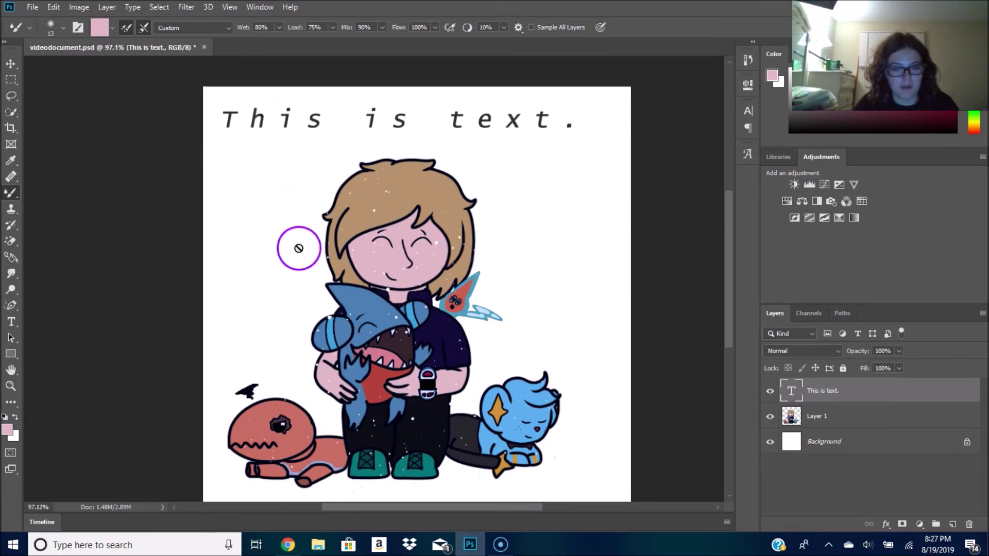
left_click_drag(418, 292, 410, 263)
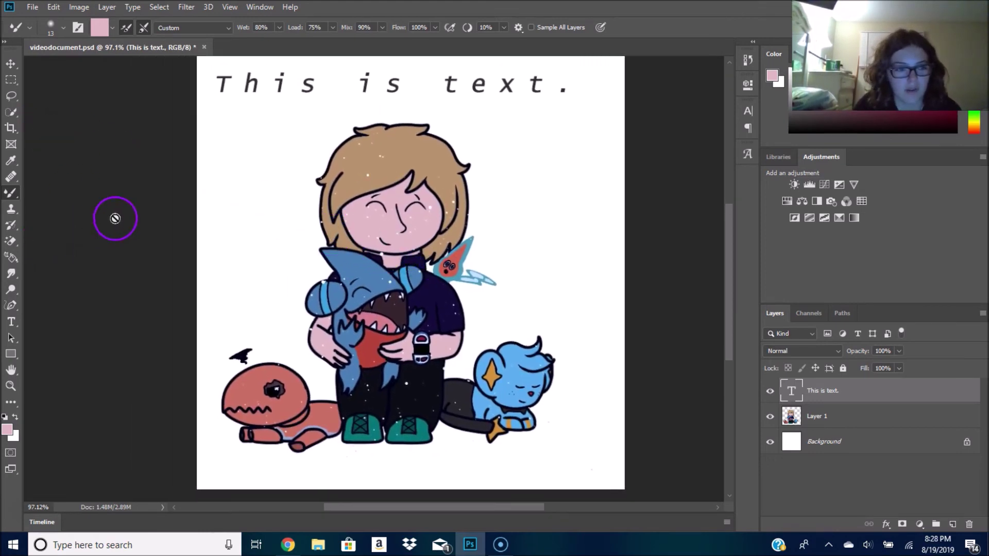
left_click(289, 192)
left_click(454, 215)
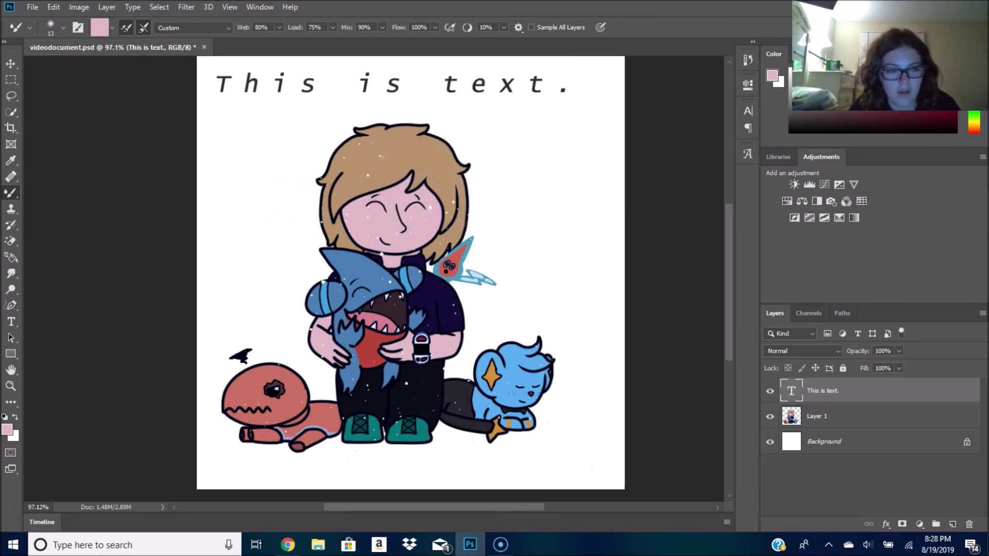
left_click(211, 215)
left_click(505, 215)
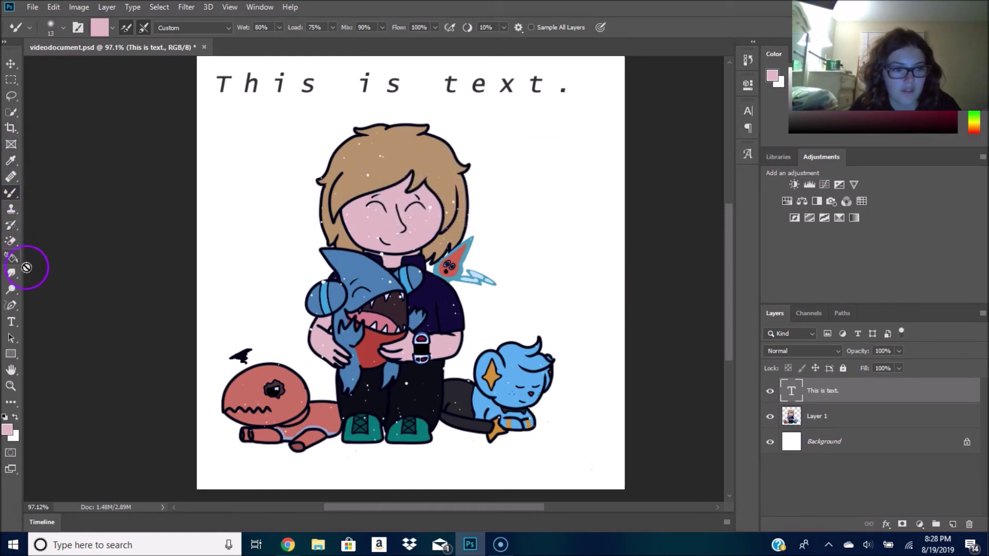
Paint a trial pink zigzag beside the character on Layer 1 with the Brush Tool, undo it, and recentre the canvas
right_click(12, 195)
left_click(52, 192)
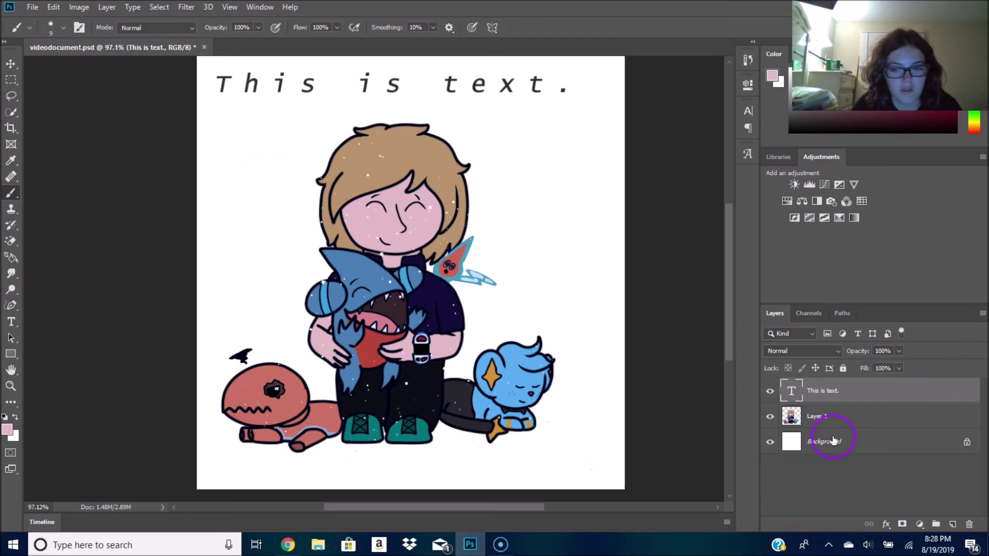
left_click(847, 418)
mouse_move(218, 211)
left_mouse_down()
mouse_move(211, 258)
mouse_move(238, 269)
left_mouse_up()
left_click_drag(313, 265, 200, 270)
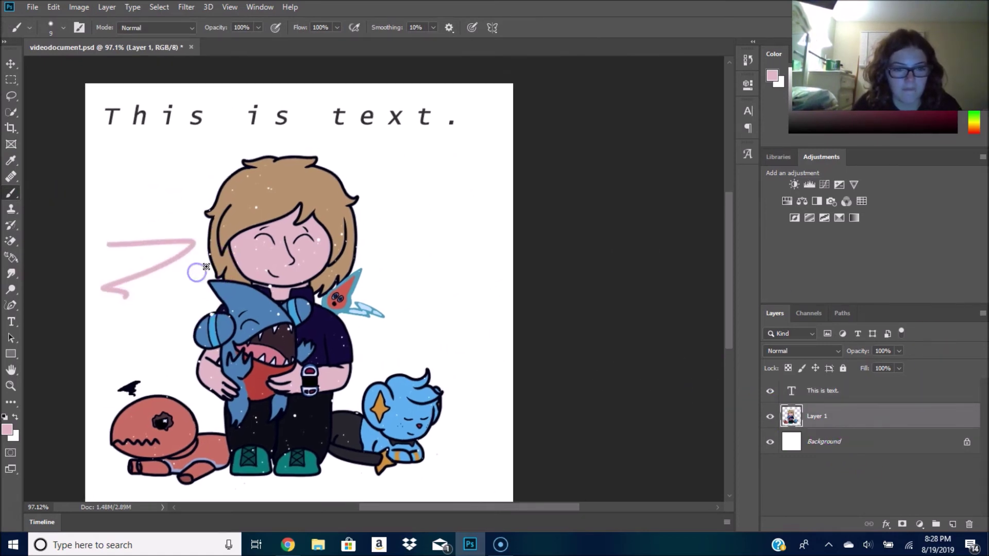
key("ctrl+z")
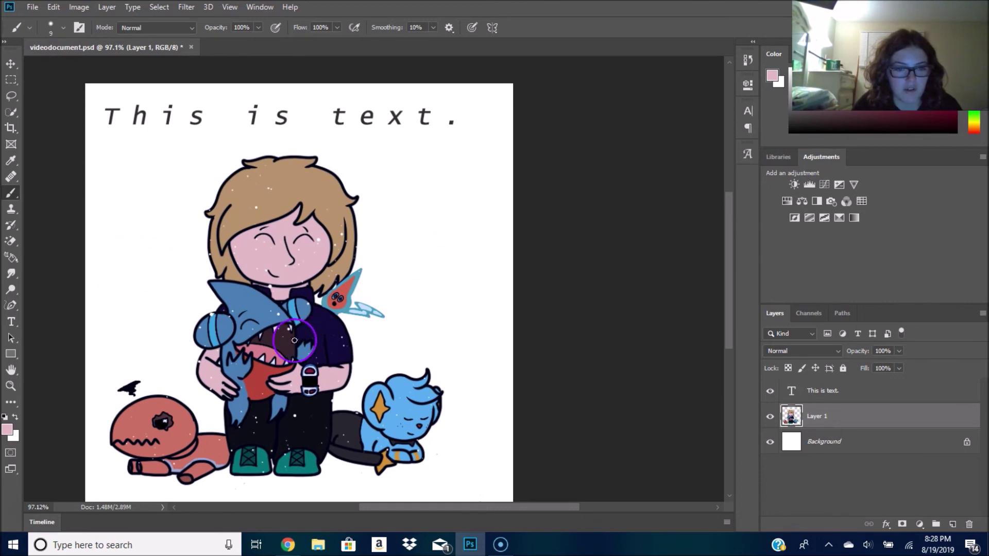
mouse_move(334, 320)
left_mouse_down()
mouse_move(410, 282)
mouse_move(405, 296)
left_mouse_up()
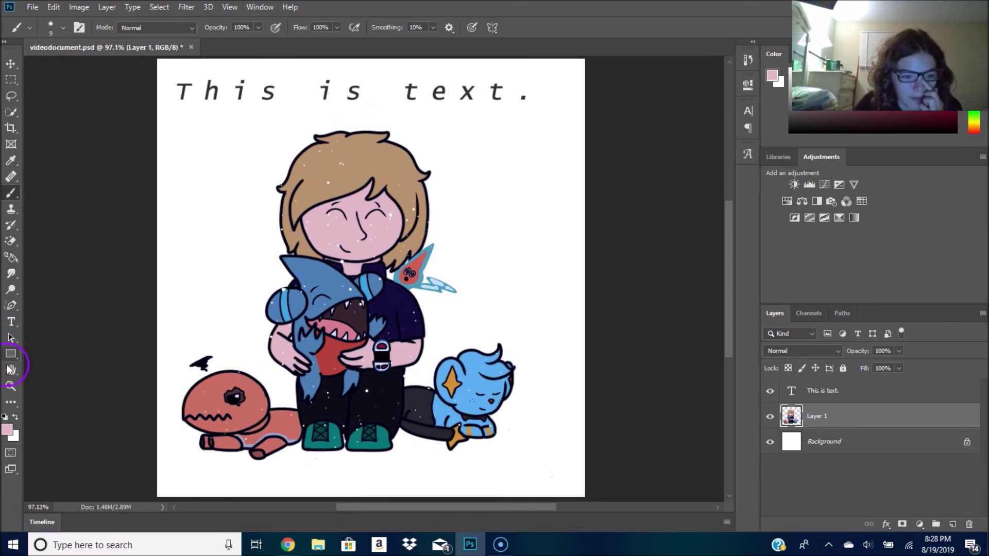
Zoom in on the hair to 400% with the Zoom Tool, then try the Fit on Screen, 200% and 100% views
left_click(10, 386)
left_click_drag(269, 110, 269, 110)
right_click(328, 191)
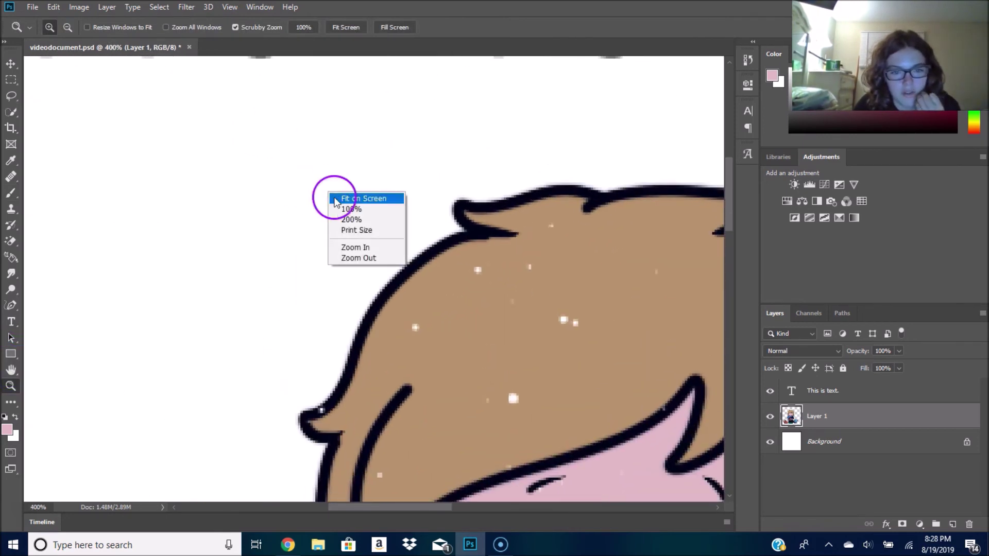
left_click(332, 195)
right_click(256, 135)
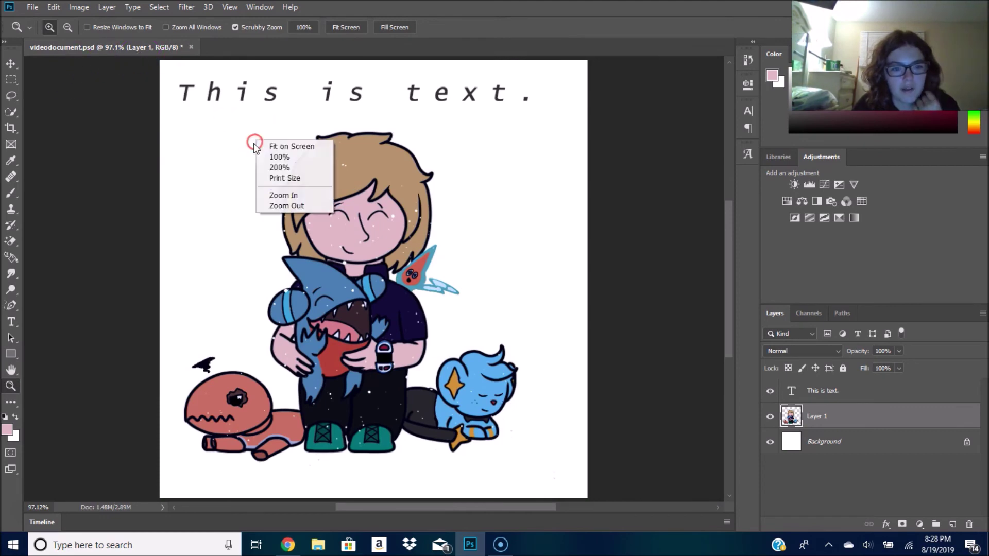
left_click(299, 167)
right_click(294, 163)
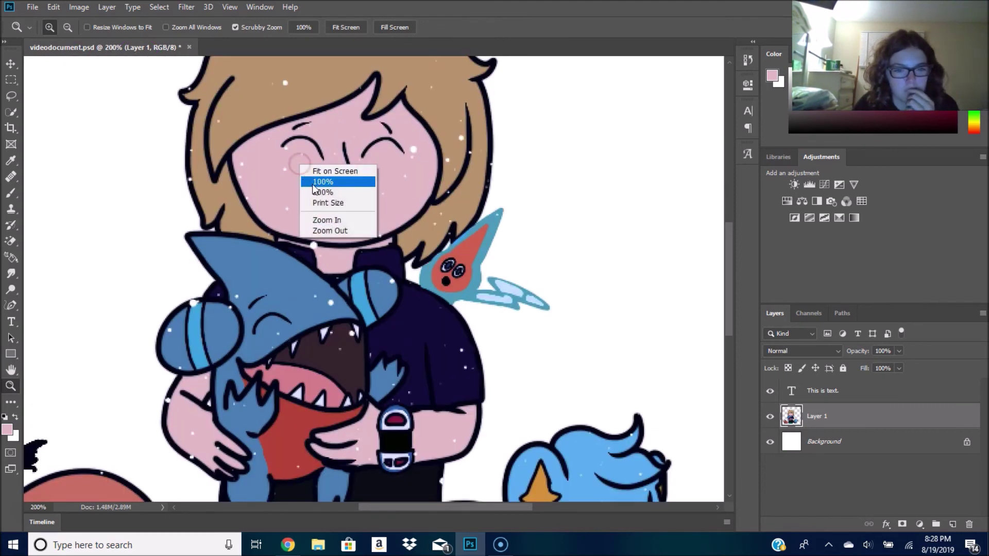
left_click(322, 180)
Zoom in on the text up to 400%, zoom back out to 66.7%, and activate Edit Toolbar
left_click(218, 158, "alt")
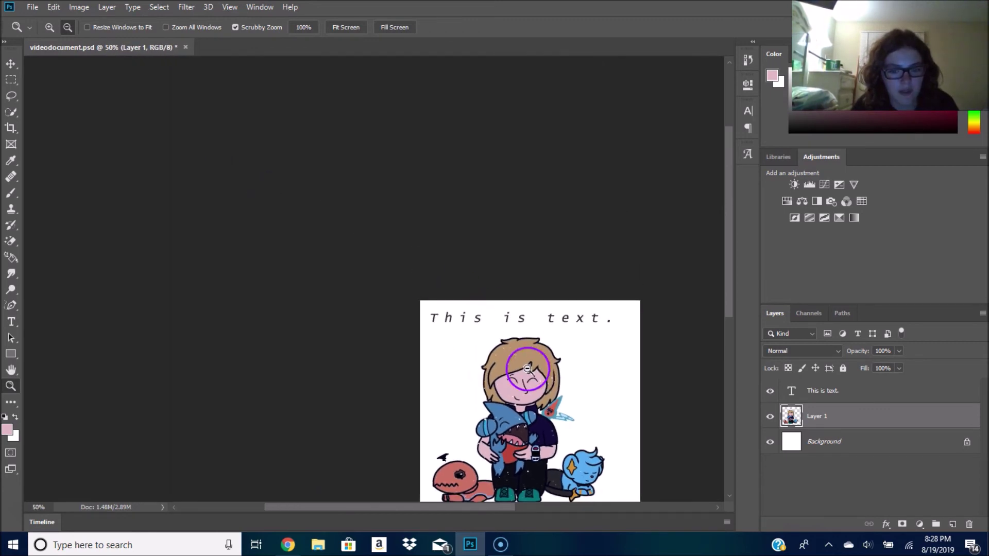
left_click(567, 374, "alt")
left_click_drag(344, 316, 638, 146)
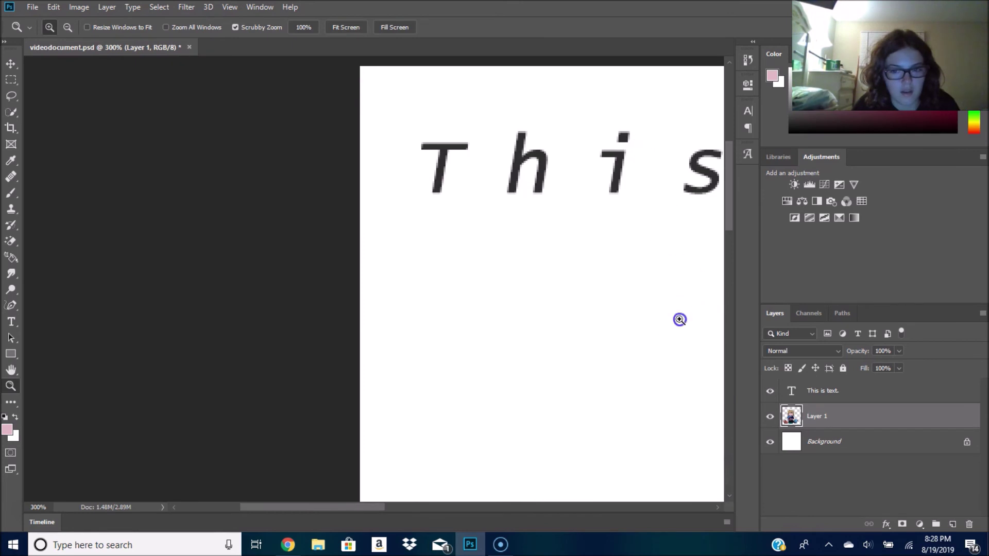
left_click(680, 320)
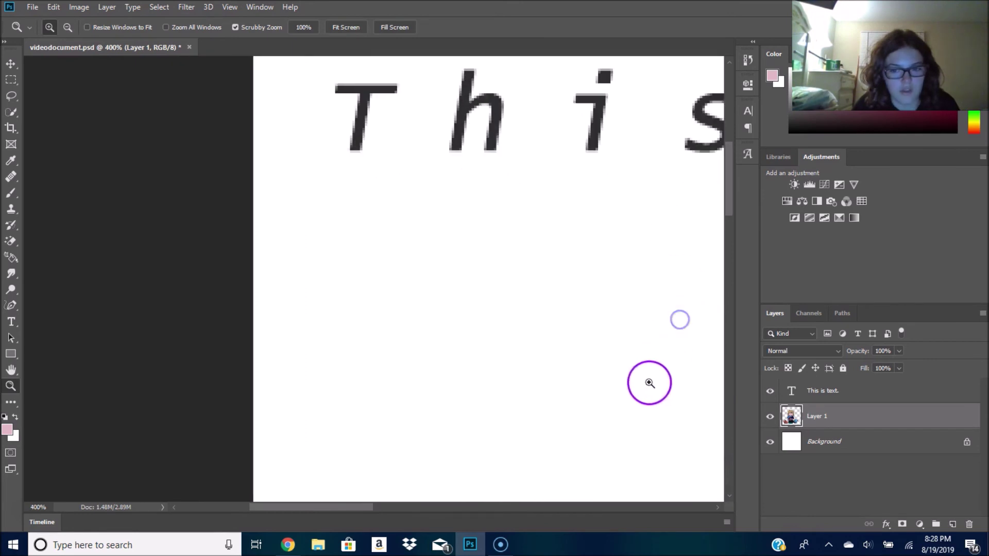
left_click(547, 342, "alt")
left_click(642, 422, "alt")
left_click(688, 470, "alt")
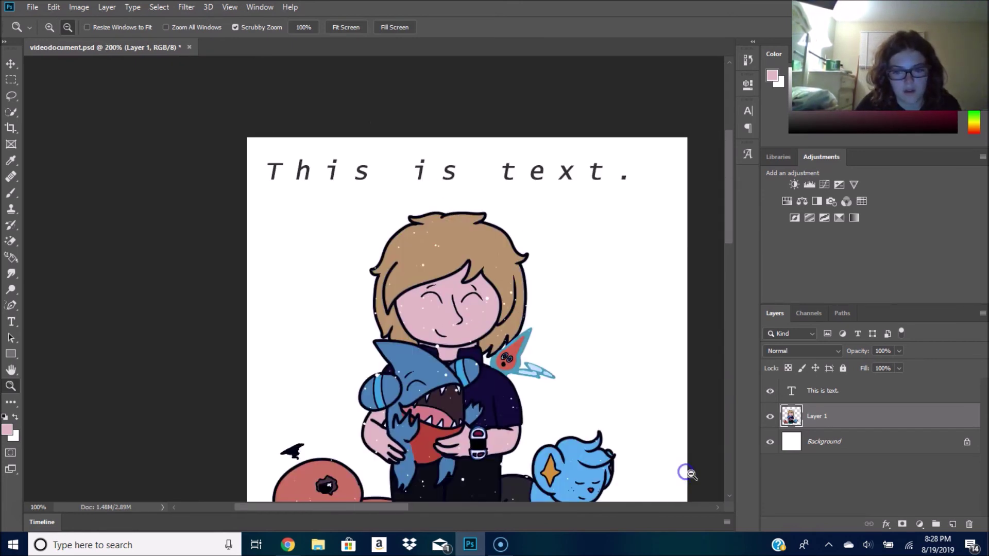
left_click(386, 375, "alt")
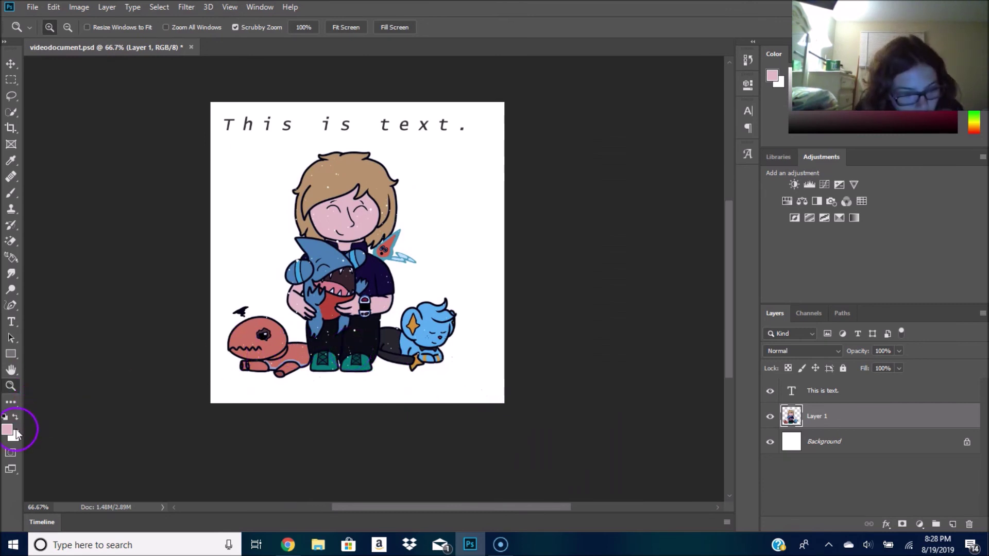
left_click(11, 404)
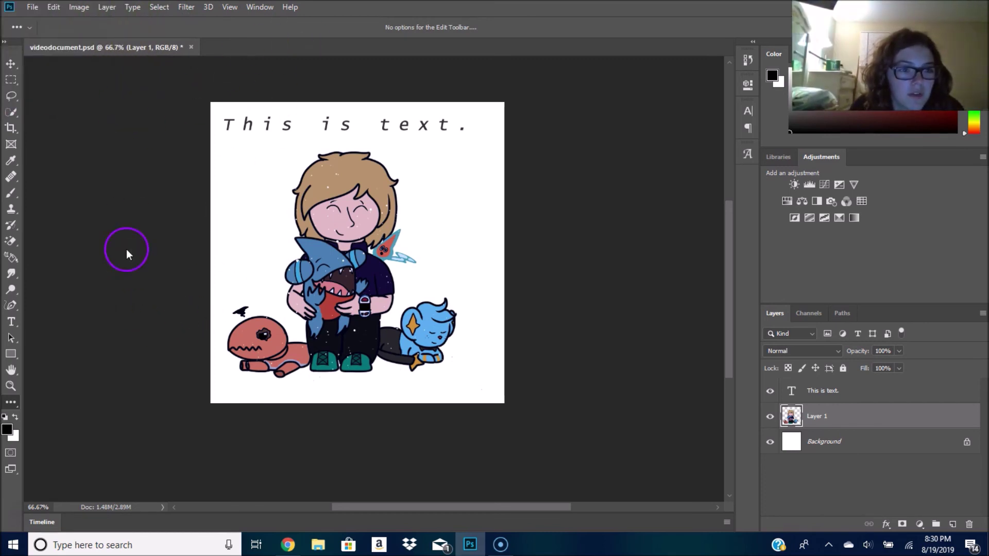
Set the background color to bright red, paint trial black strokes beside the character with the Brush Tool, and undo them
left_click(10, 385)
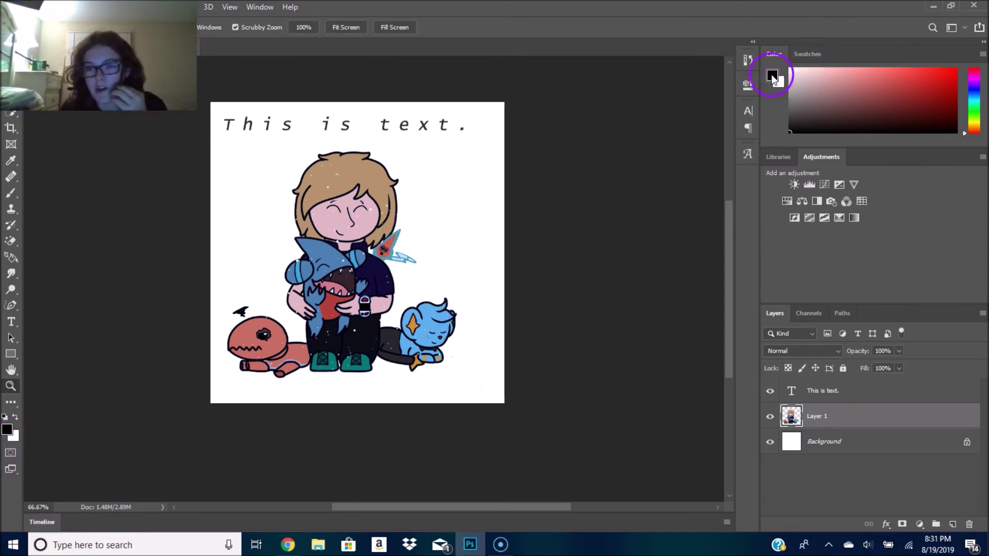
left_click_drag(819, 88, 834, 77)
key("b")
left_click_drag(438, 190, 455, 181)
left_click_drag(449, 225, 472, 232)
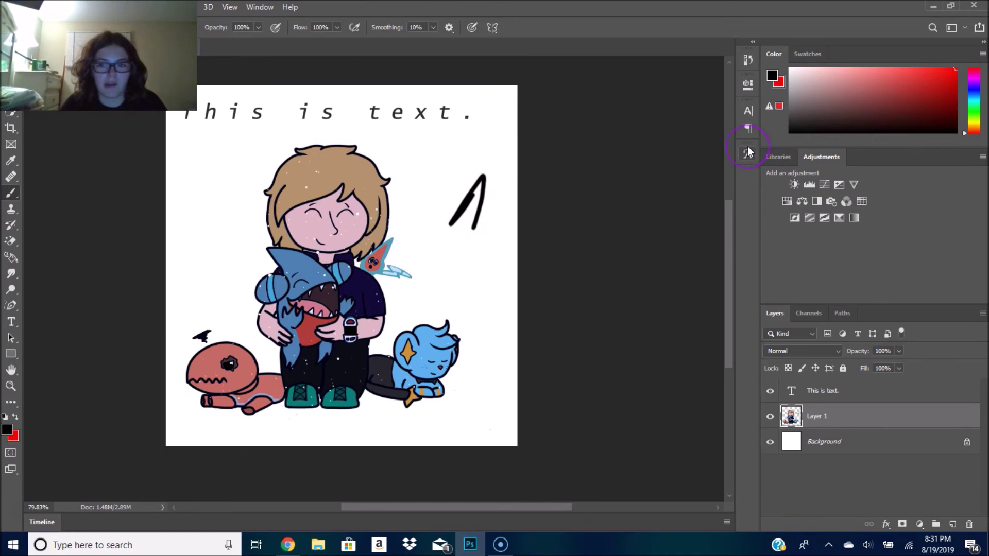
key("ctrl+z")
Swap foreground and background colors to compare trial red and black zigzags beside the character, undoing each stroke
key("x")
mouse_move(473, 164)
left_mouse_down()
mouse_move(509, 152)
mouse_move(471, 179)
mouse_move(451, 223)
mouse_move(473, 284)
left_mouse_up()
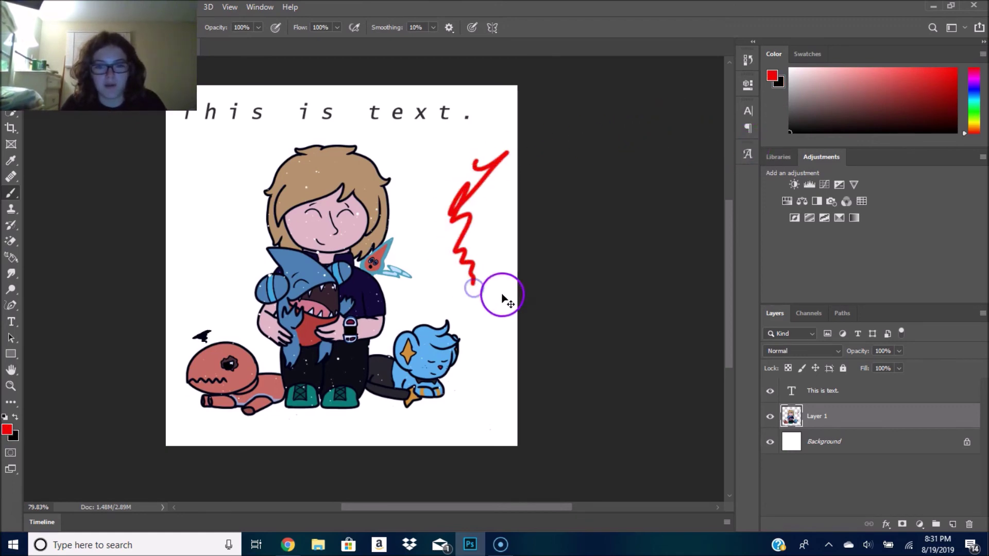
key("ctrl+z")
key("x")
mouse_move(450, 175)
left_mouse_down()
mouse_move(475, 201)
mouse_move(474, 242)
left_mouse_up()
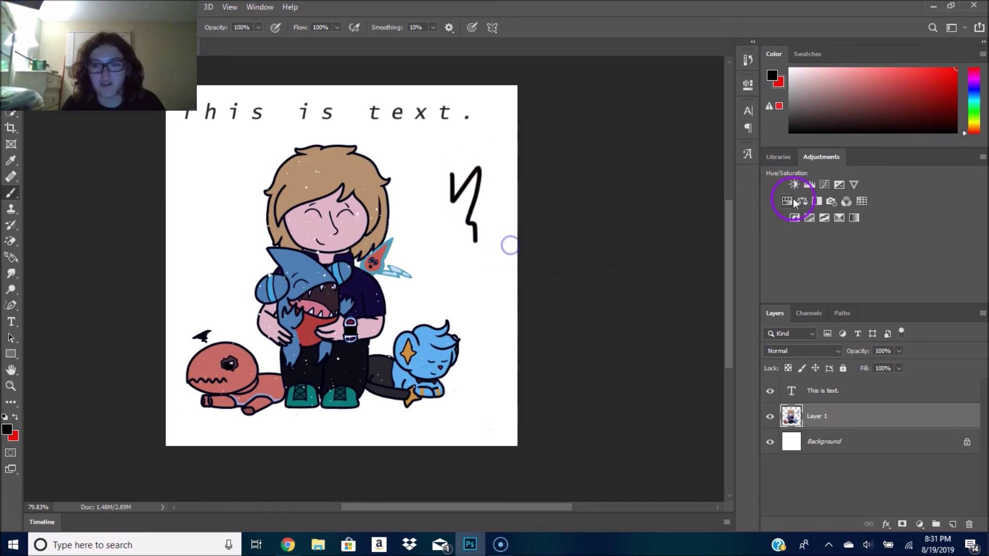
key("ctrl+z")
key("x")
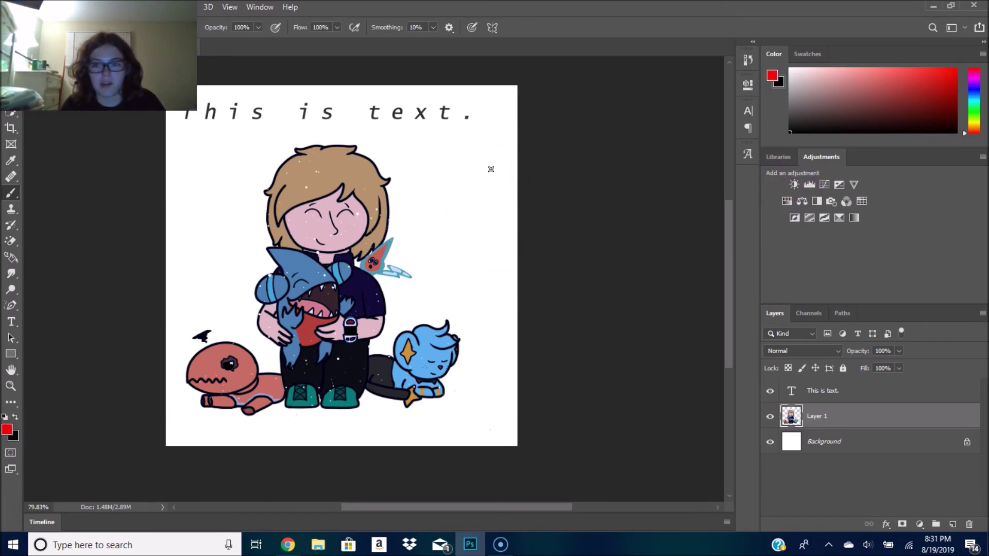
key("x")
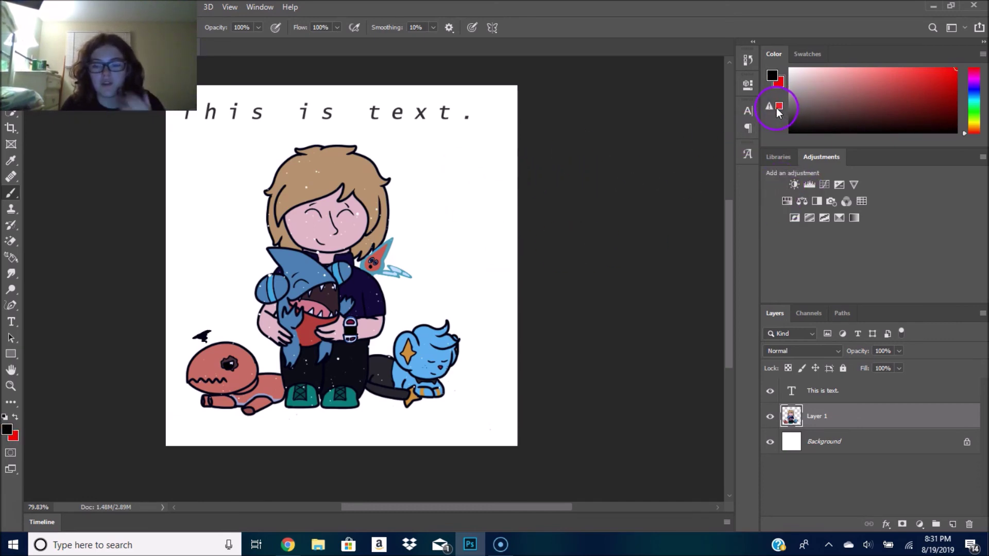
Try a black and a swapped-in red brush stroke, undoing both, and set the background color to pure red
mouse_move(475, 148)
left_mouse_down()
mouse_move(440, 199)
mouse_move(471, 212)
left_mouse_up()
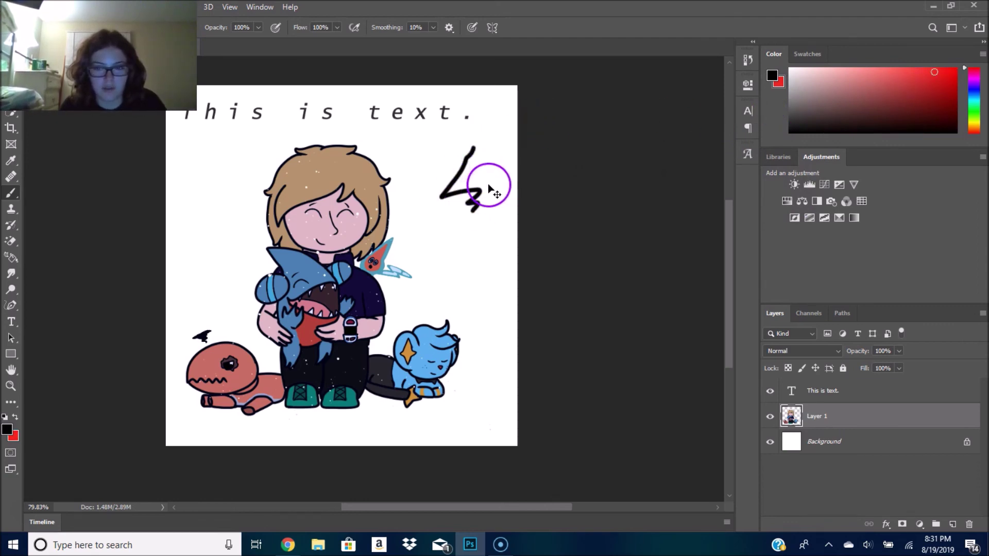
key("ctrl+z")
key("x")
mouse_move(451, 156)
left_mouse_down()
mouse_move(431, 181)
mouse_move(468, 269)
left_mouse_up()
key("ctrl+z")
left_click_drag(883, 82, 976, 42)
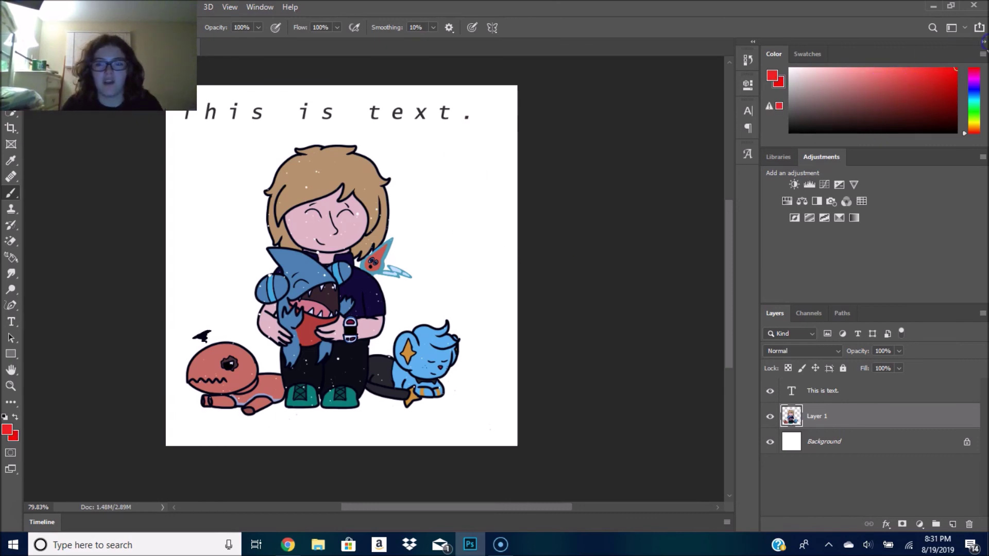
Paint a trial red stroke beside the character, enlarge the brush tip, and undo the stroke
mouse_move(508, 198)
left_mouse_down()
mouse_move(468, 219)
mouse_move(422, 219)
mouse_move(428, 185)
mouse_move(449, 162)
mouse_move(497, 232)
left_mouse_up()
key("bracketright")
key("bracketright")
key("bracketright")
key("bracketright")
key("ctrl+z")
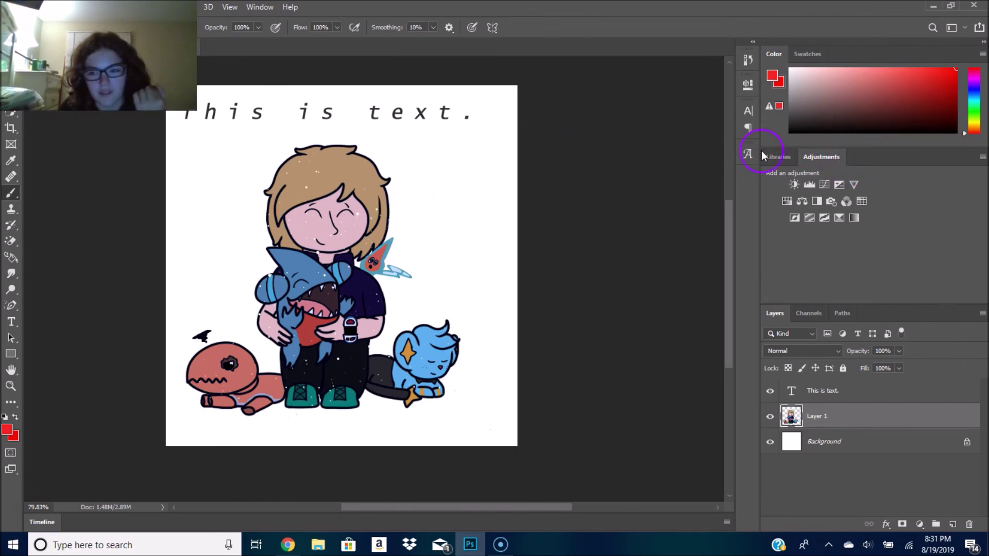
Lighten the background color, look at Swatches, and return to the color field to pick a muted red shade and hue
left_click_drag(848, 77, 800, 74)
left_click(808, 54)
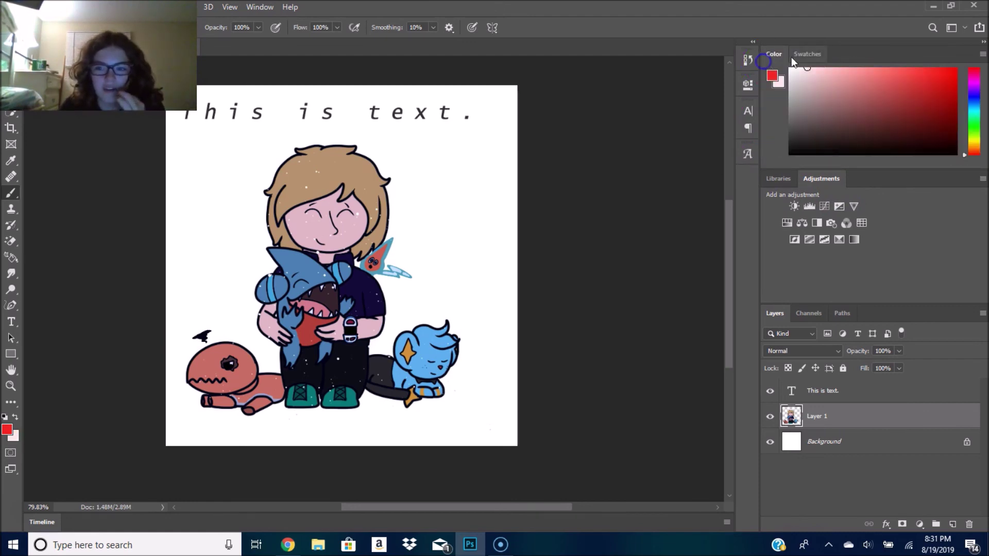
left_click(768, 54)
left_click_drag(838, 81, 849, 106)
left_click_drag(972, 92, 974, 154)
Try the Brightness Cube and Color Wheel color pickers, choosing a dusty pink background color in the wheel's triangle
left_click(982, 54)
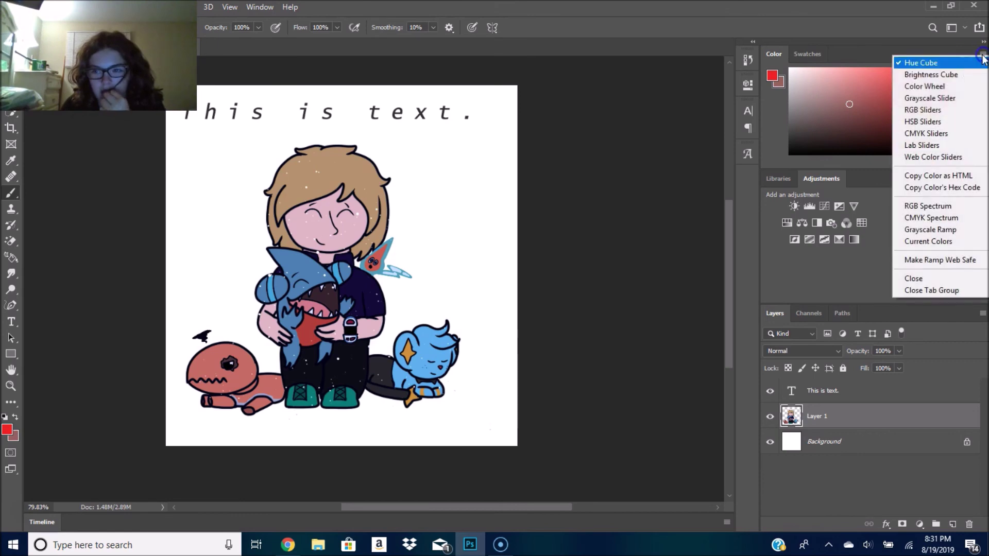
left_click(945, 72)
left_click_drag(970, 103, 972, 68)
left_click(982, 54)
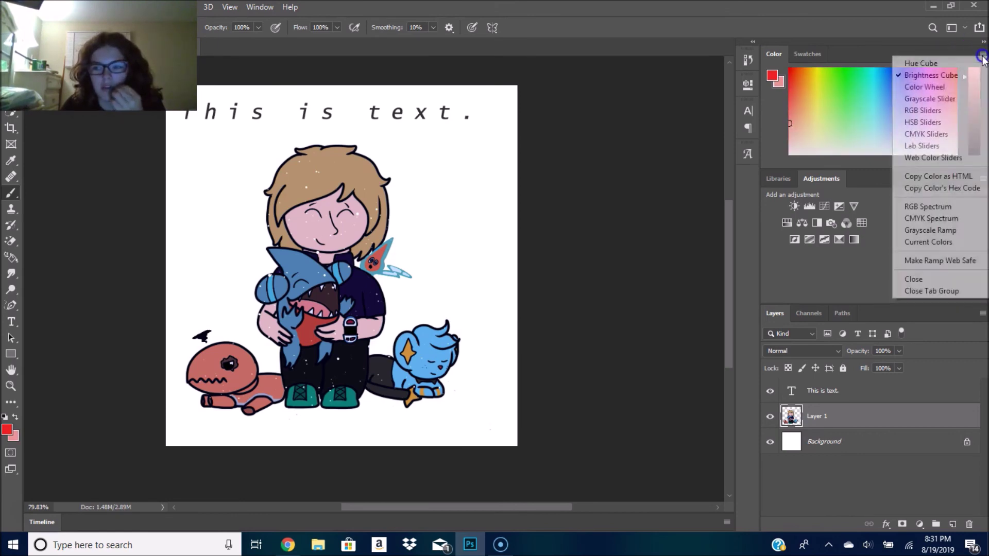
left_click(944, 87)
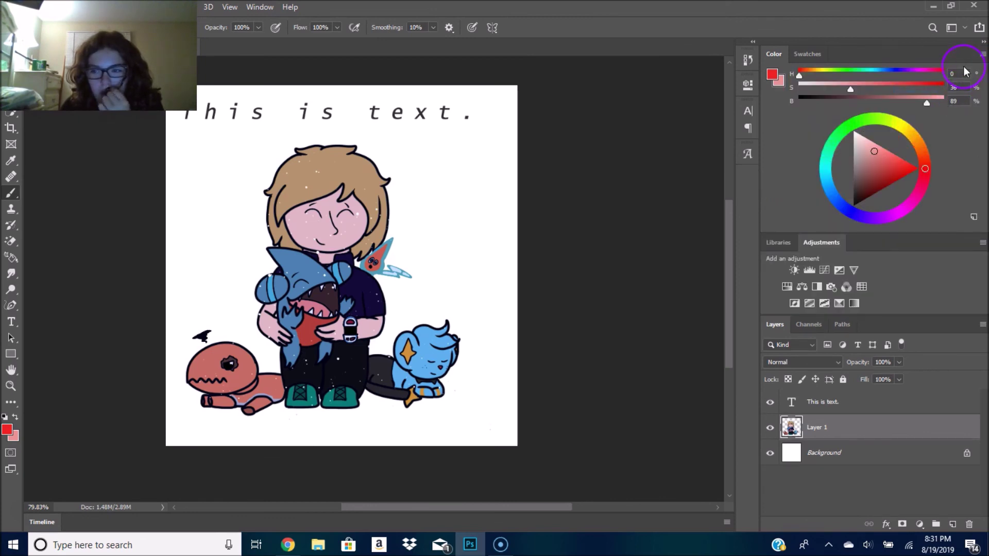
left_click_drag(877, 155, 870, 162)
Switch the color picker through the Grayscale Slider, RGB Sliders and CMYK Sliders modes
left_click(982, 55)
left_click(944, 98)
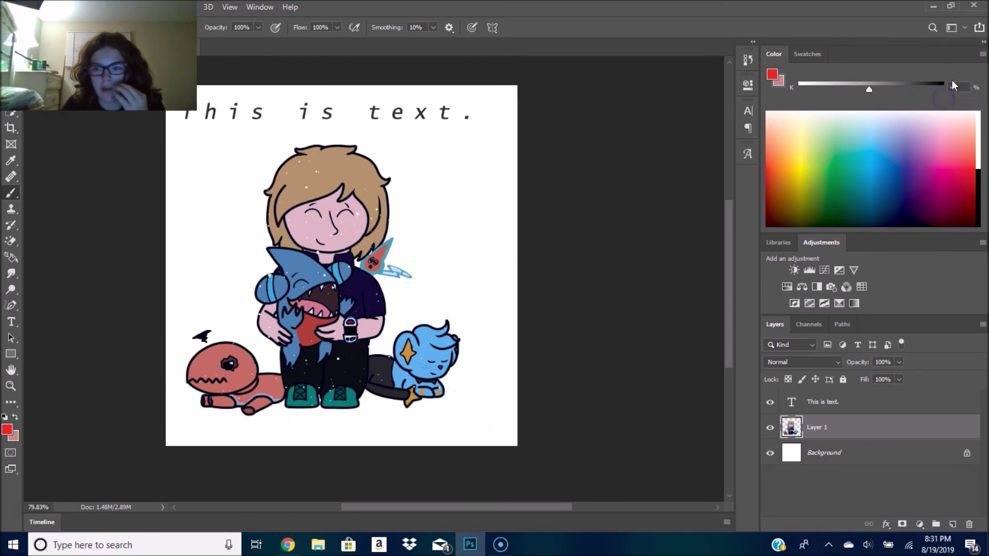
left_click(981, 56)
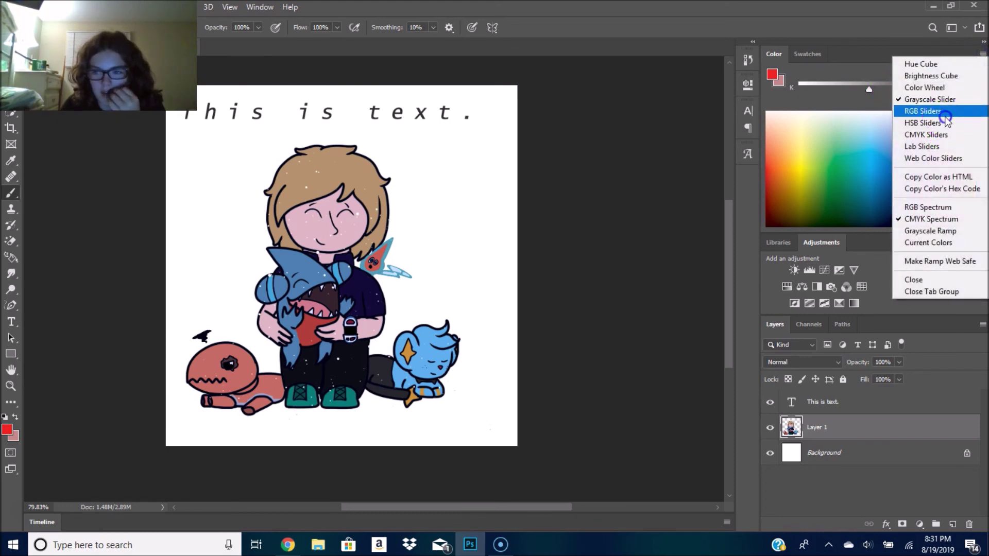
left_click(944, 102)
left_click(982, 55)
left_click(936, 131)
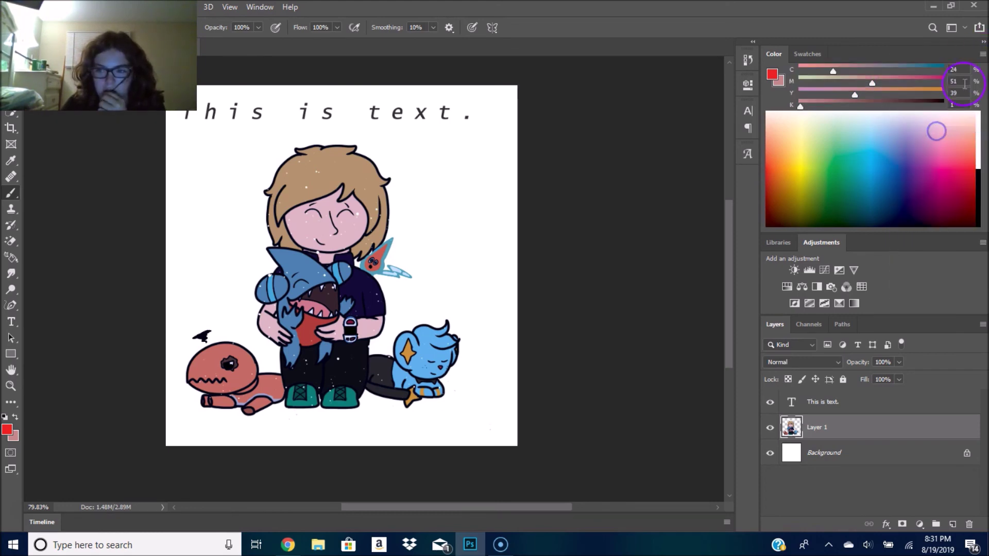
Try the Lab Sliders and Web Color Sliders modes for the color picker
left_click(982, 56)
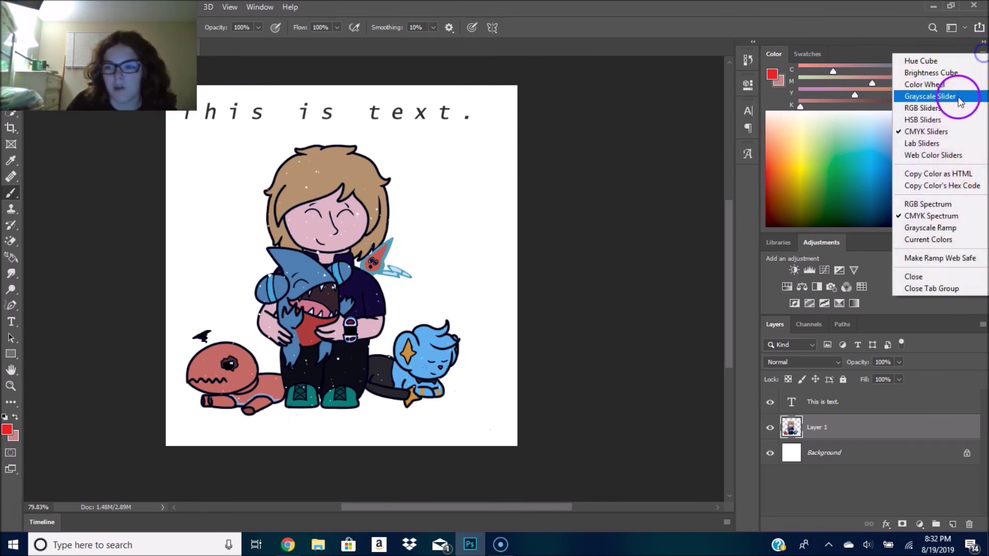
left_click(945, 144)
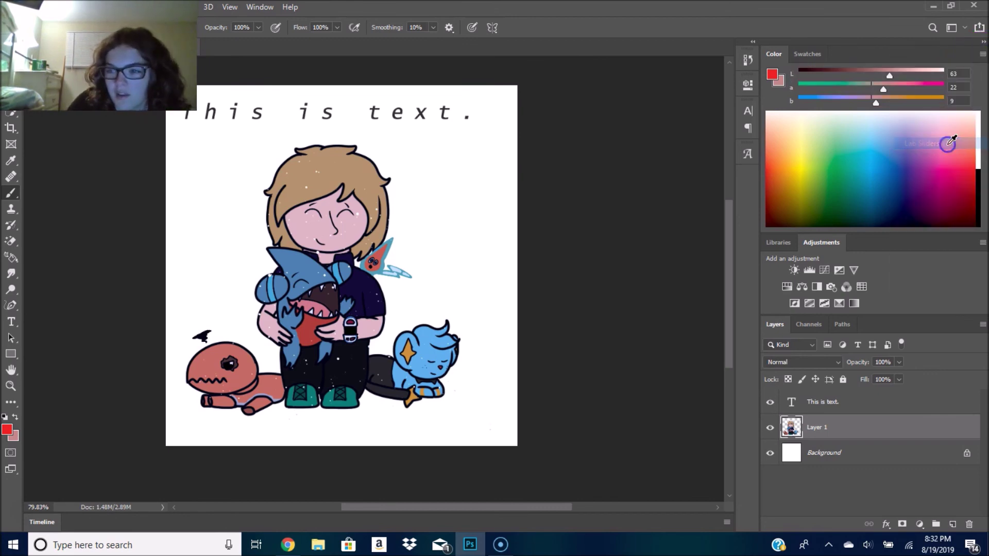
left_click(981, 55)
left_click(953, 154)
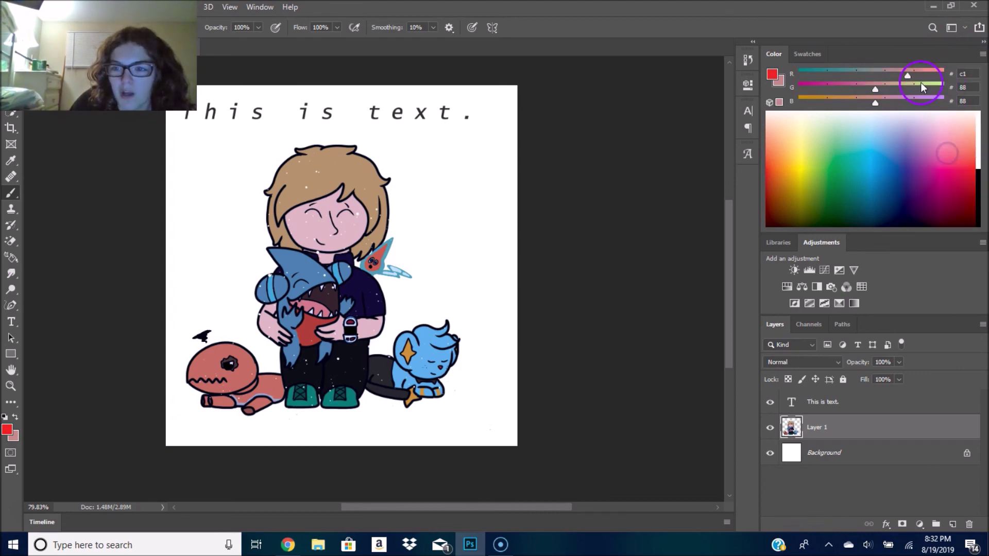
Change the color ramp from CMYK Spectrum to RGB Spectrum
left_click(982, 55)
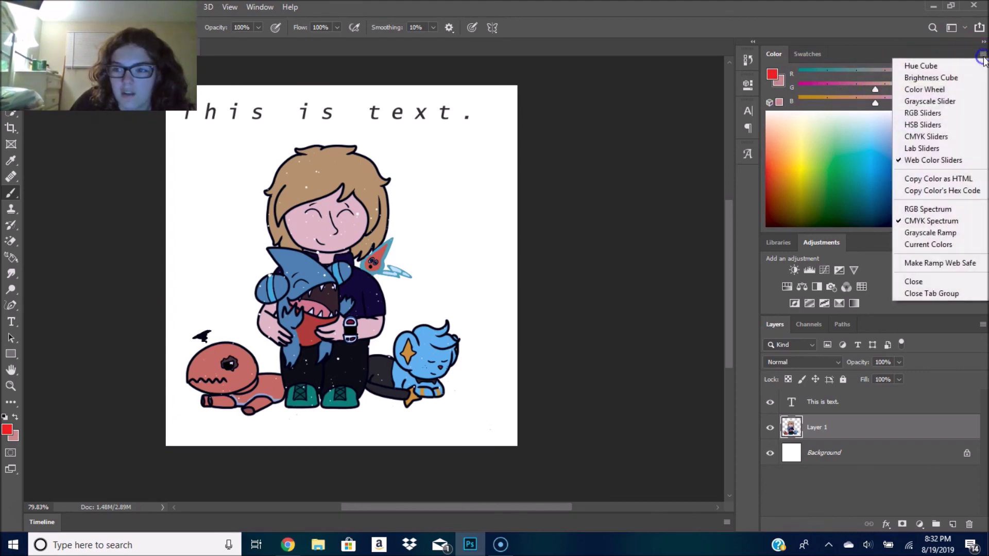
left_click(937, 192)
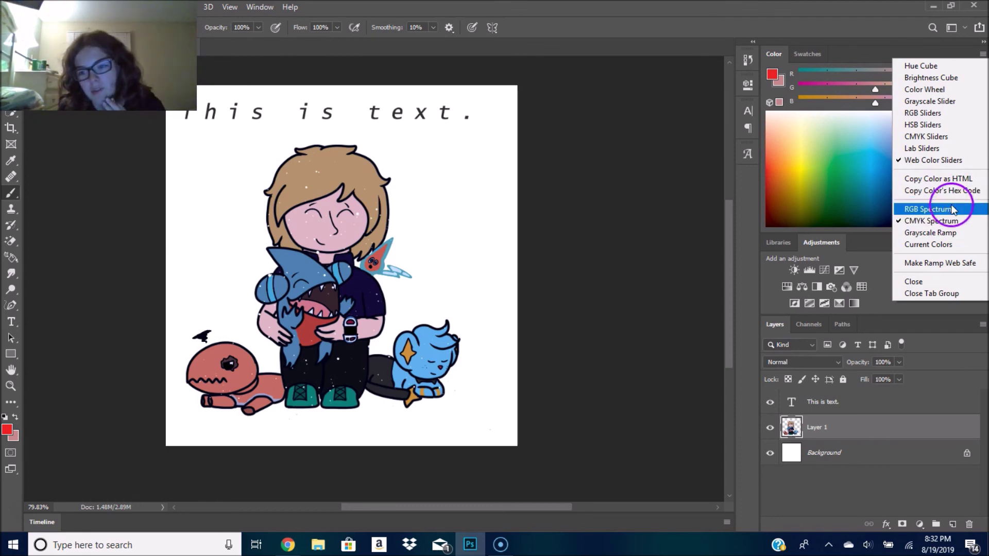
left_click(944, 209)
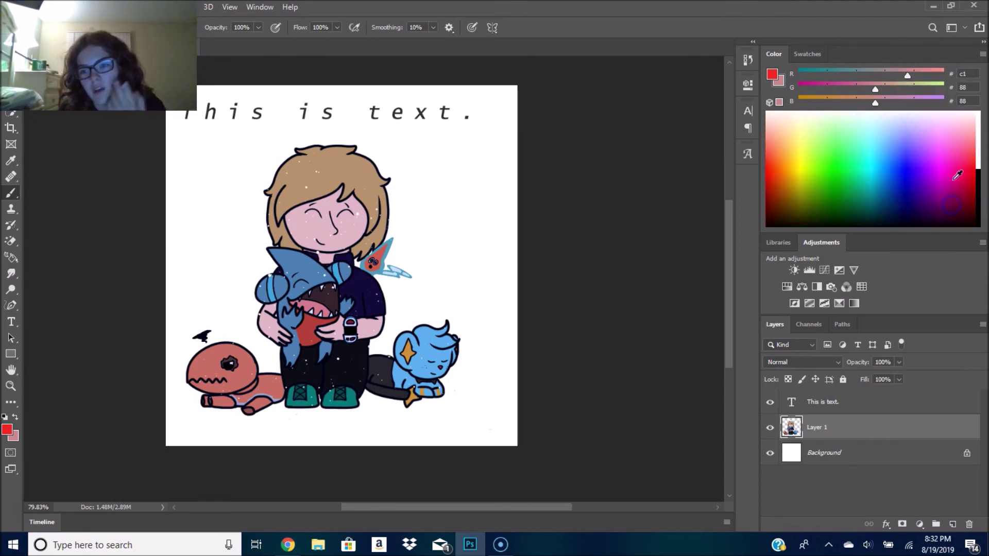
Turn Make Ramp Web Safe on and off again, and return the color picker to Hue Cube
left_click(980, 53)
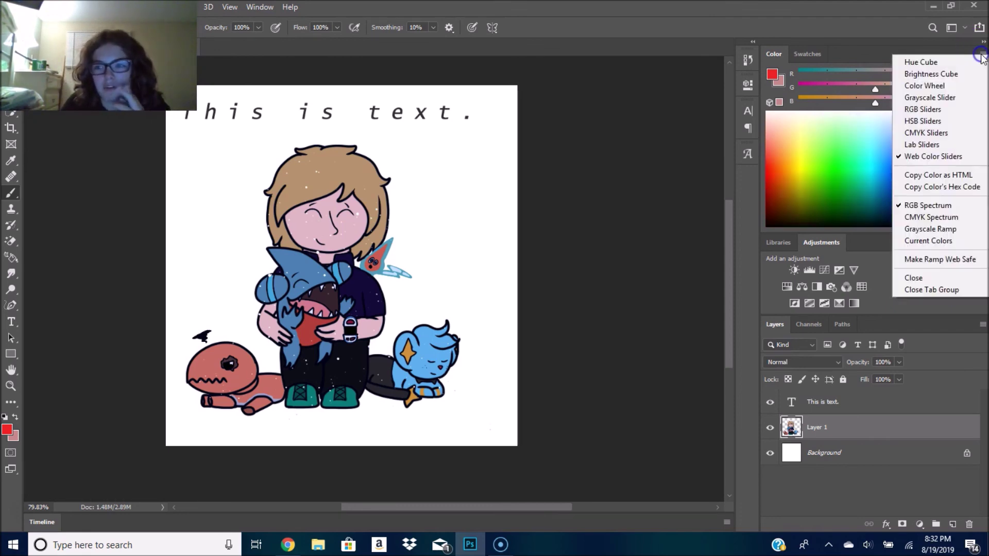
left_click(931, 263)
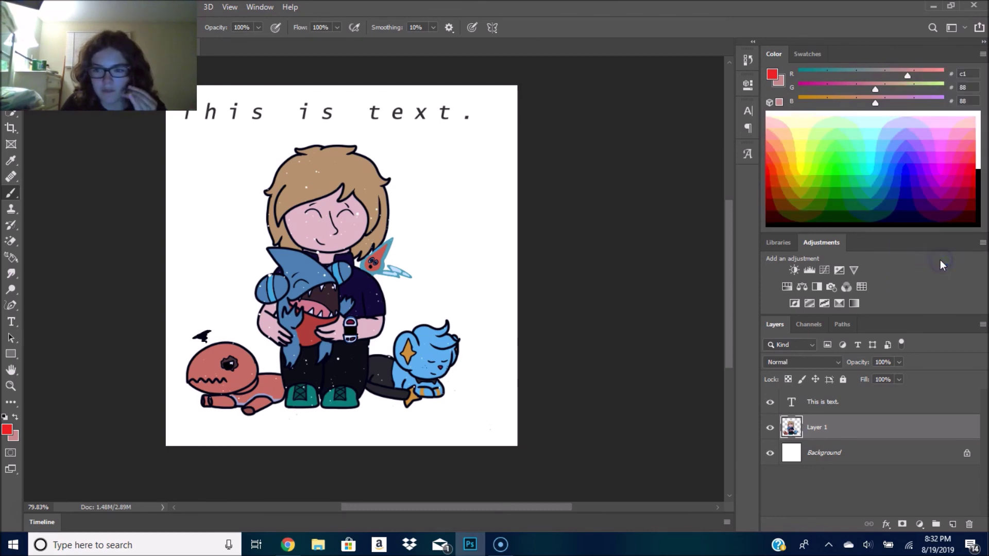
left_click(980, 55)
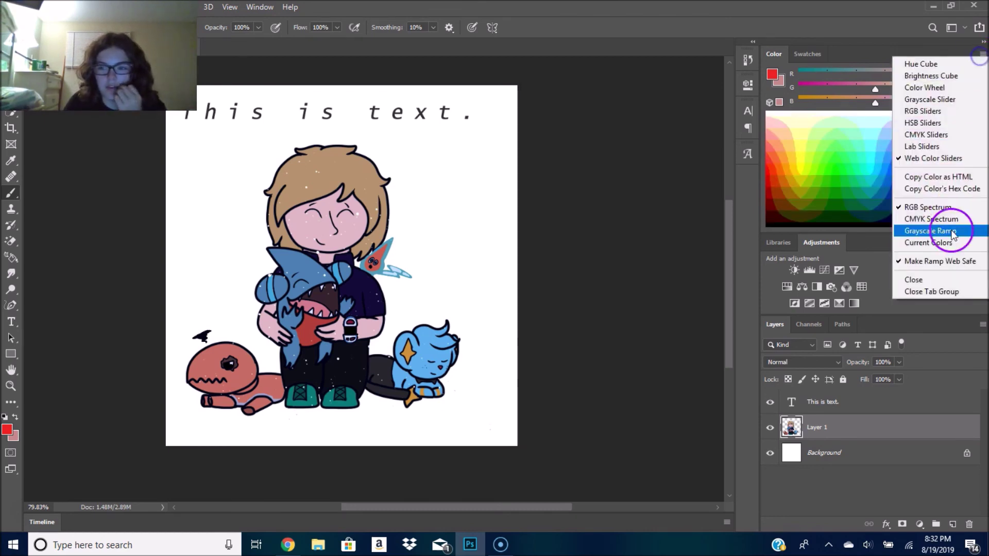
left_click(932, 263)
left_click(982, 54)
left_click(944, 66)
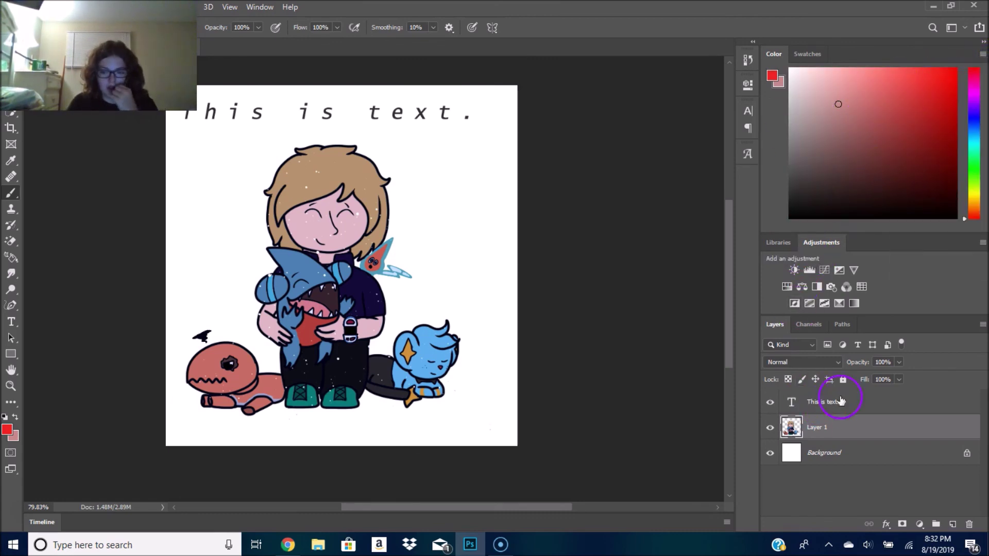
Delete the "This is text." layer from the document
left_click(860, 404)
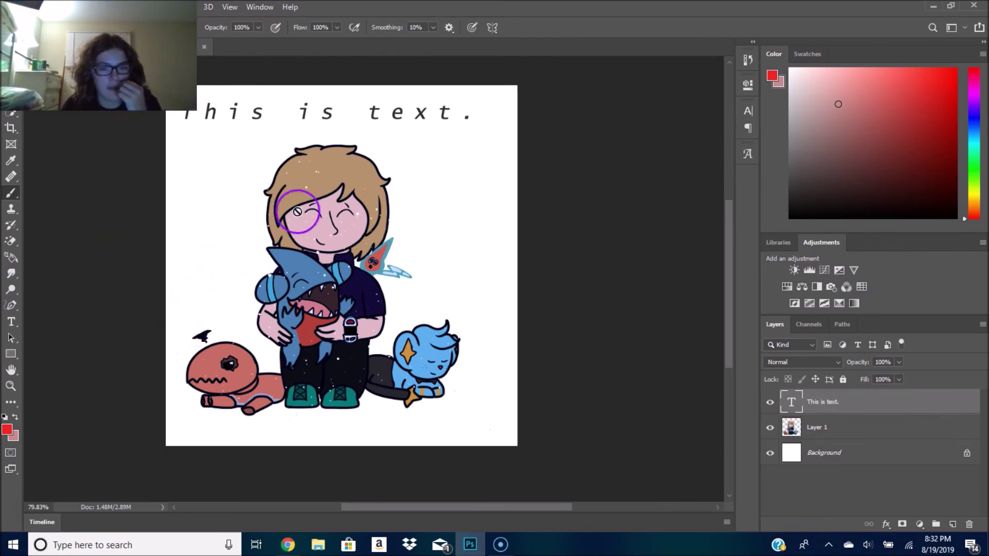
scroll(260, 263, "up", 2)
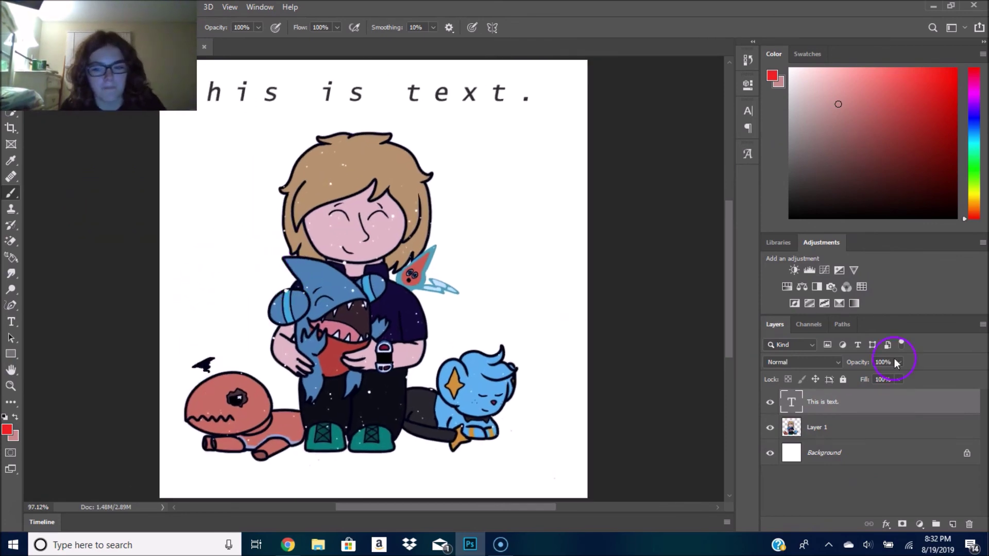
key("Delete")
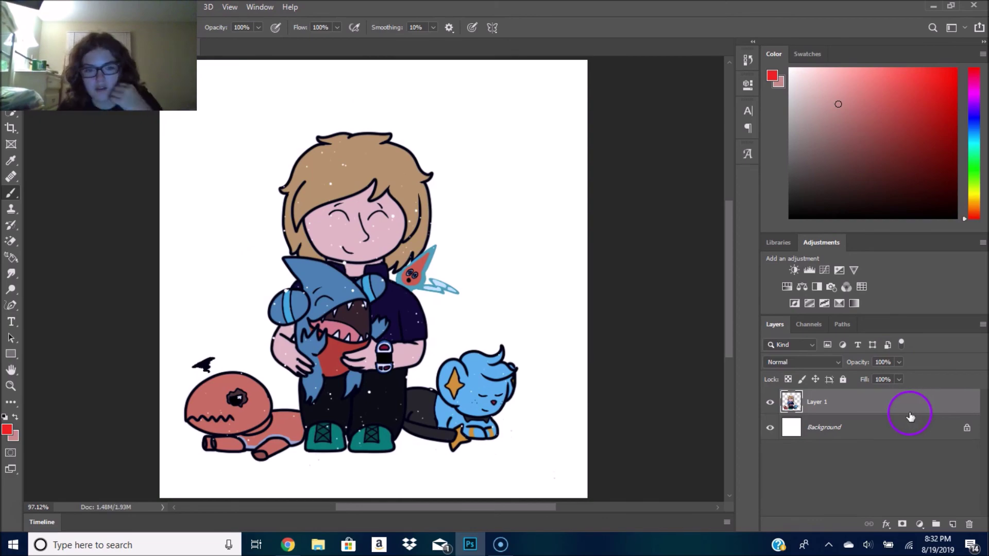